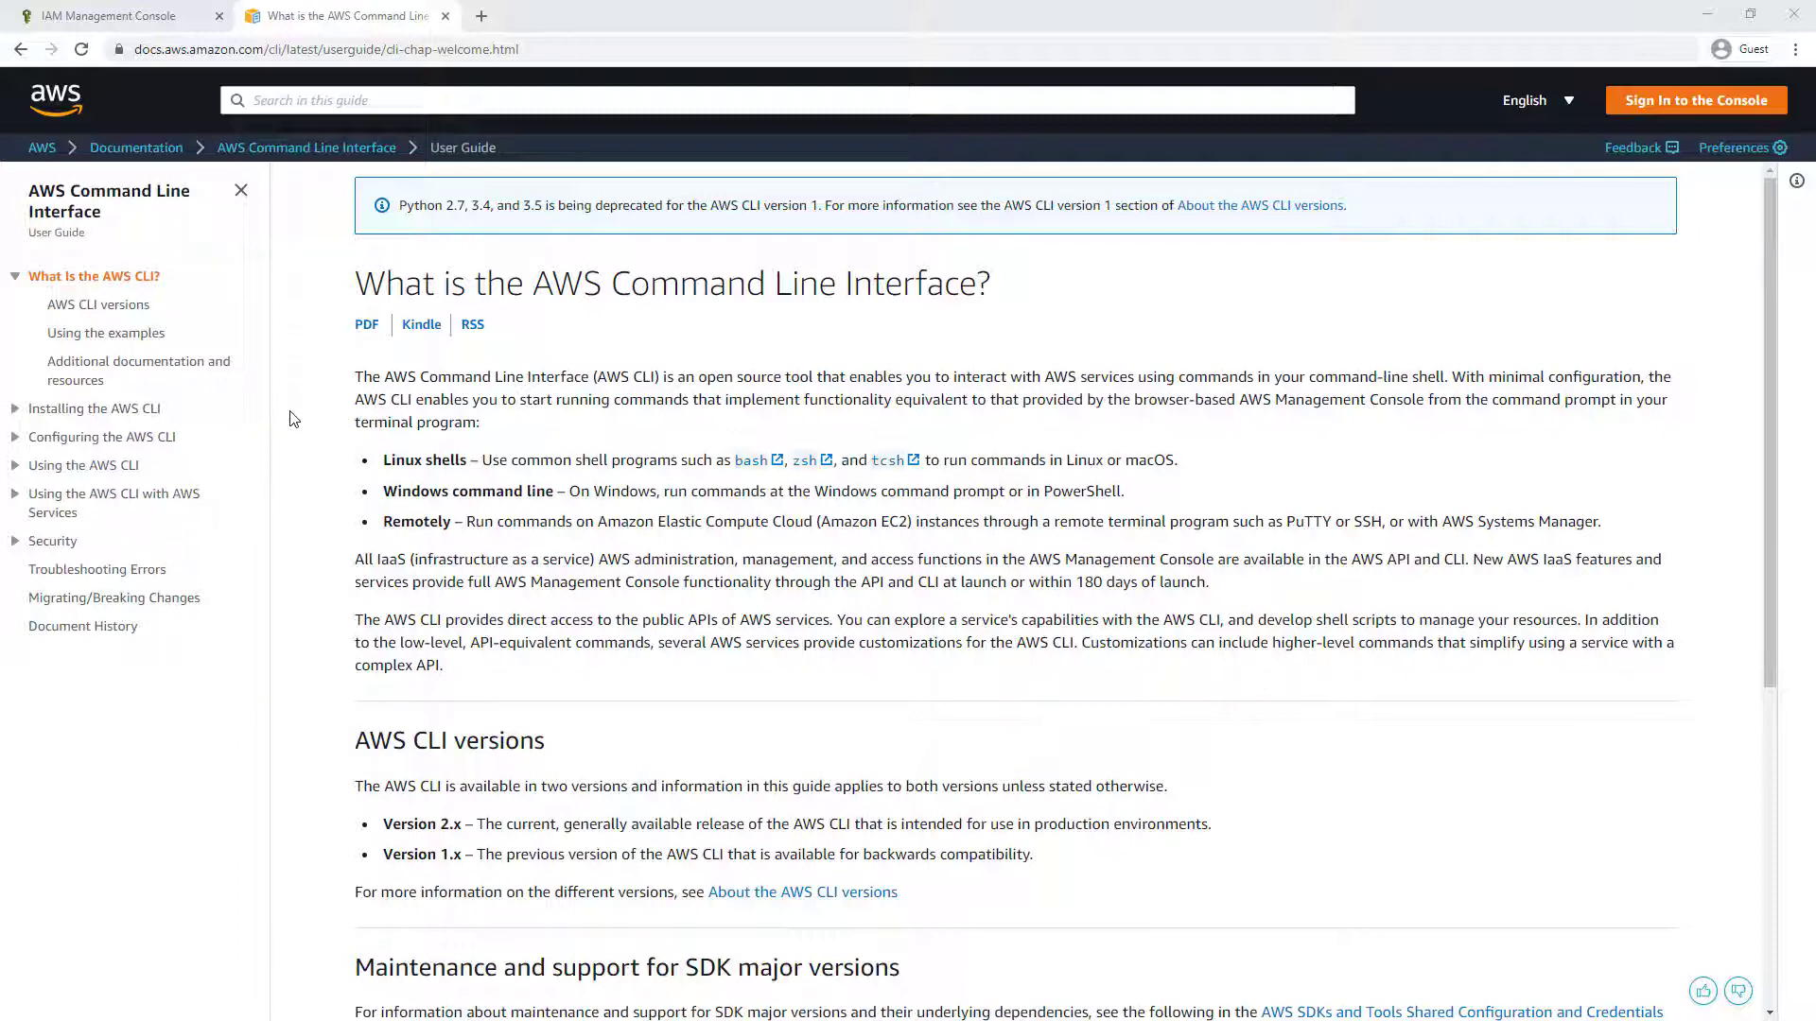
- Browse the AWS CLI guide's usage topics, reviewing the Command Structure and Controlling Command Output pages
{"action": "left_click", "coordinate": [104, 465]}
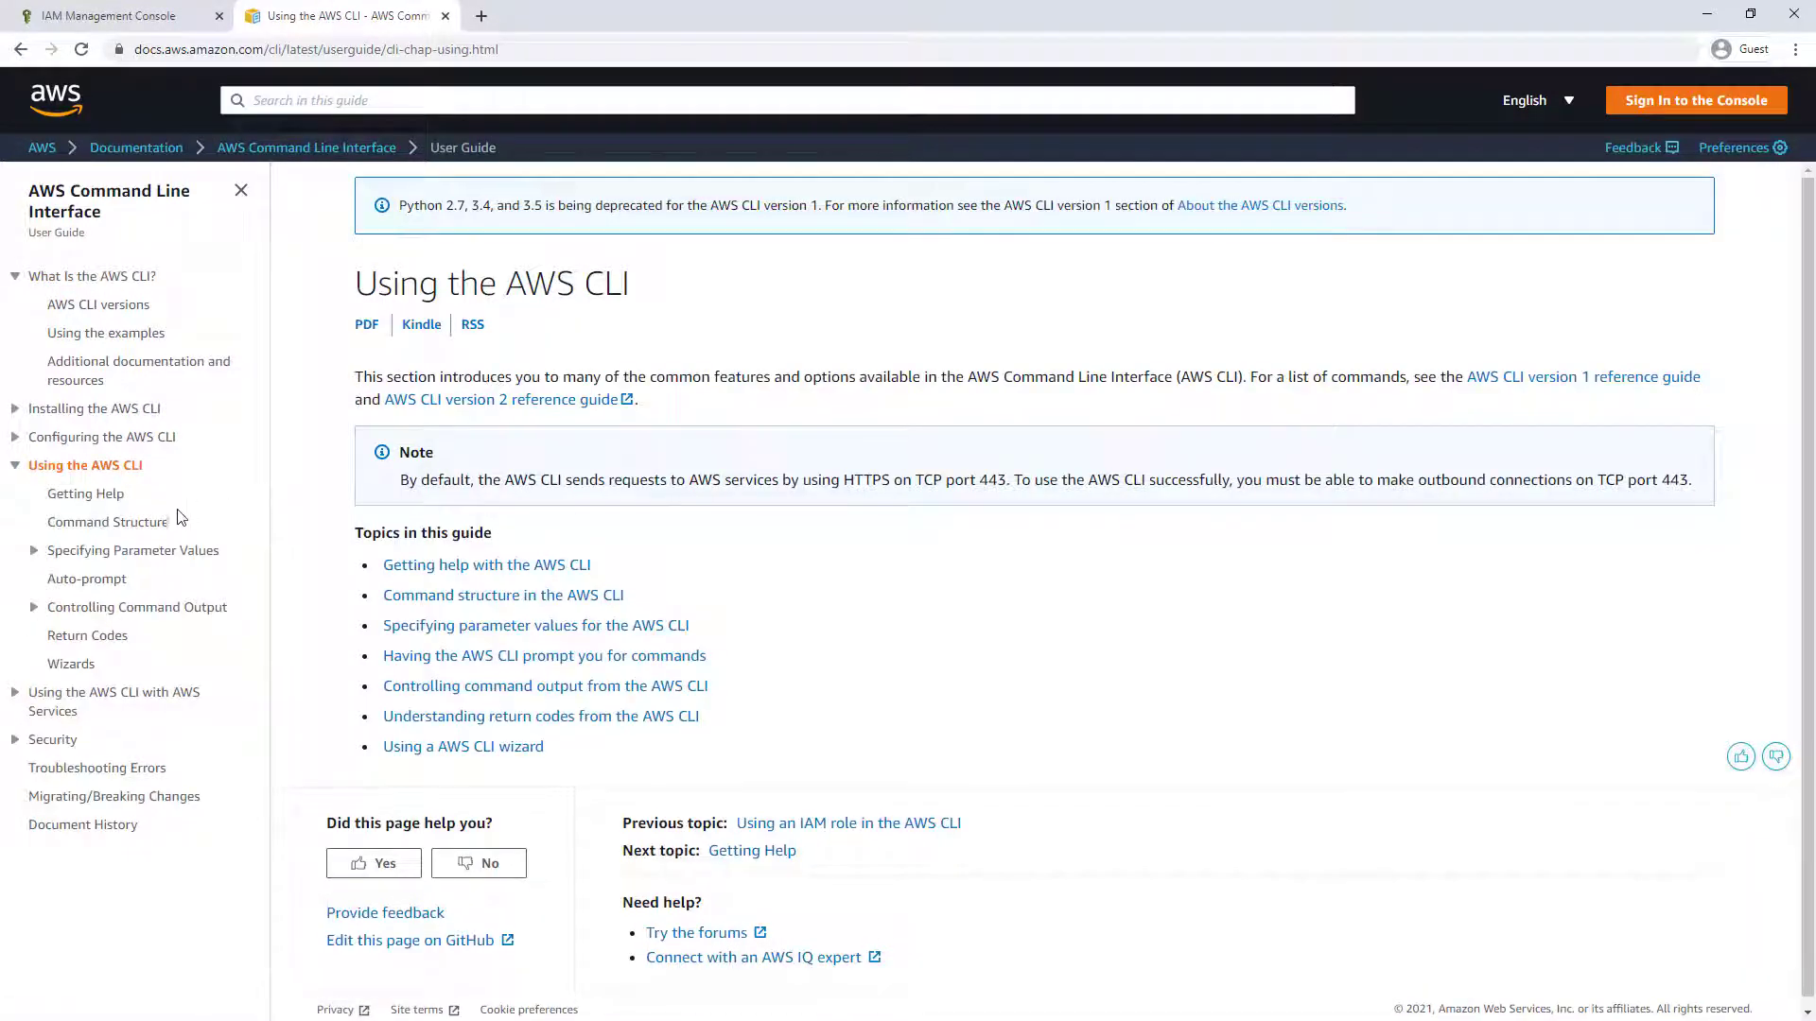
{"action": "left_click", "coordinate": [156, 525]}
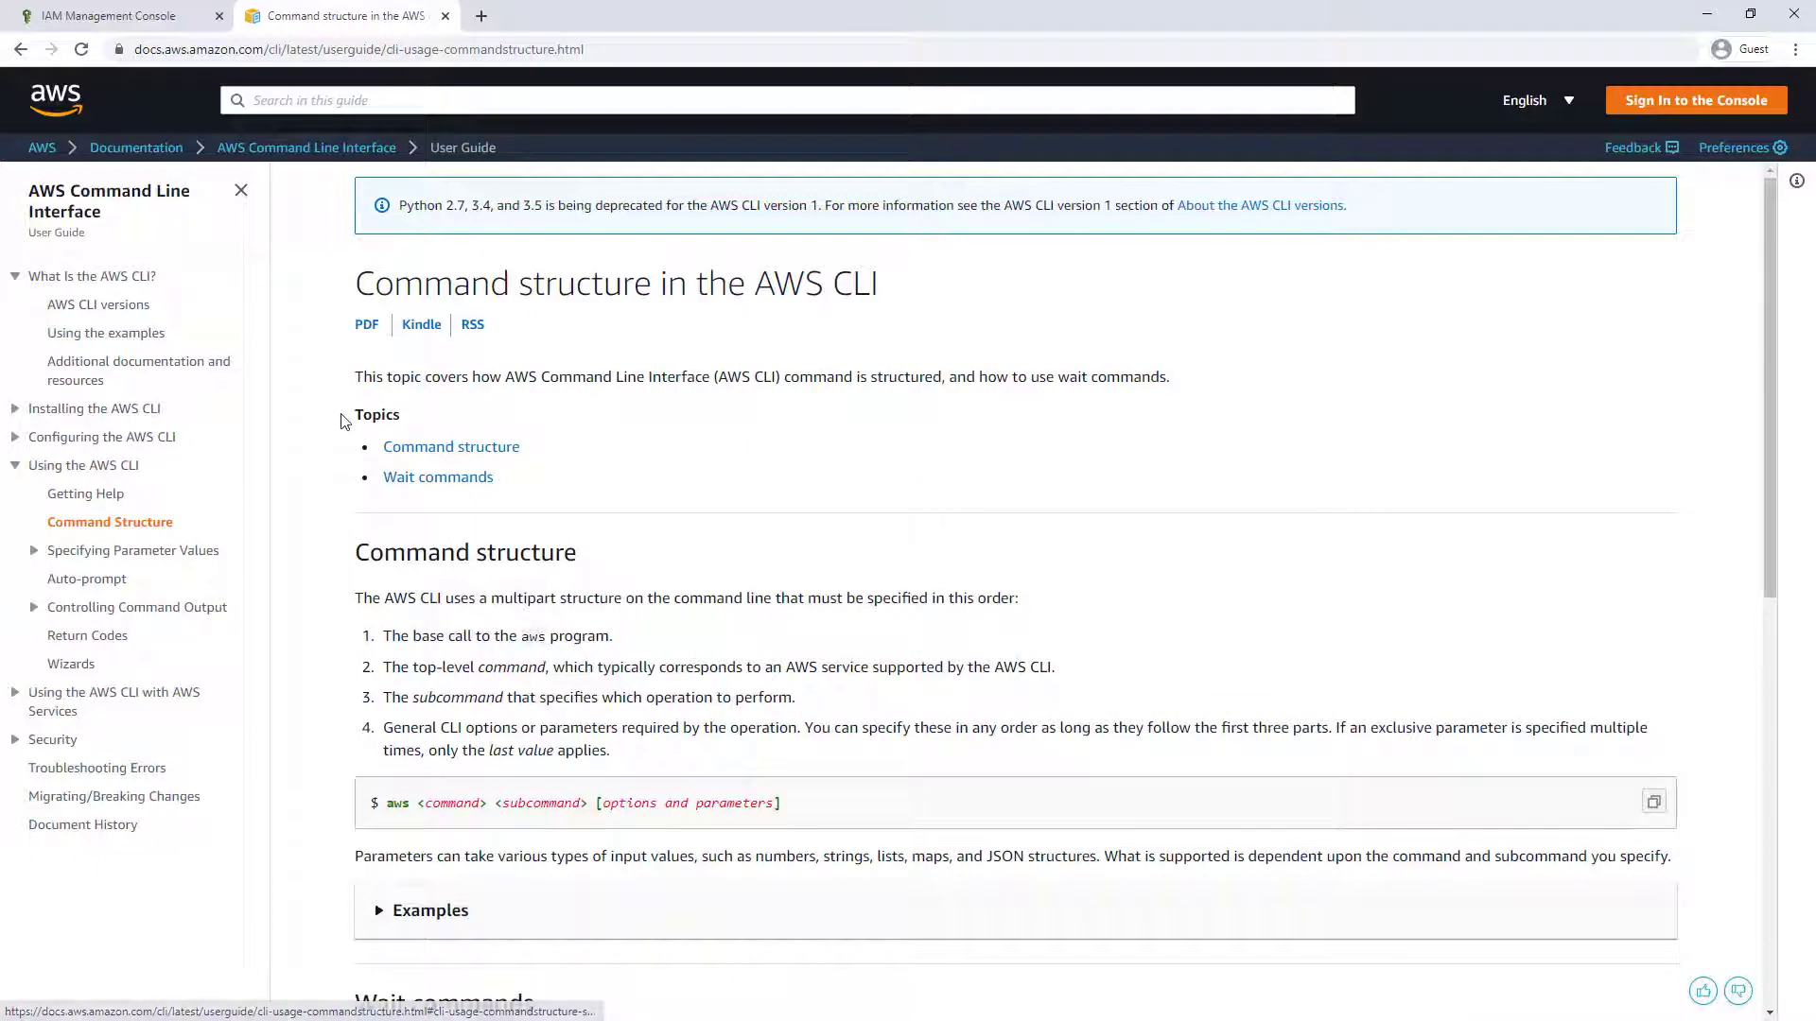
{"action": "scroll", "coordinate": [342, 422], "scroll_direction": "down", "scroll_amount": 3}
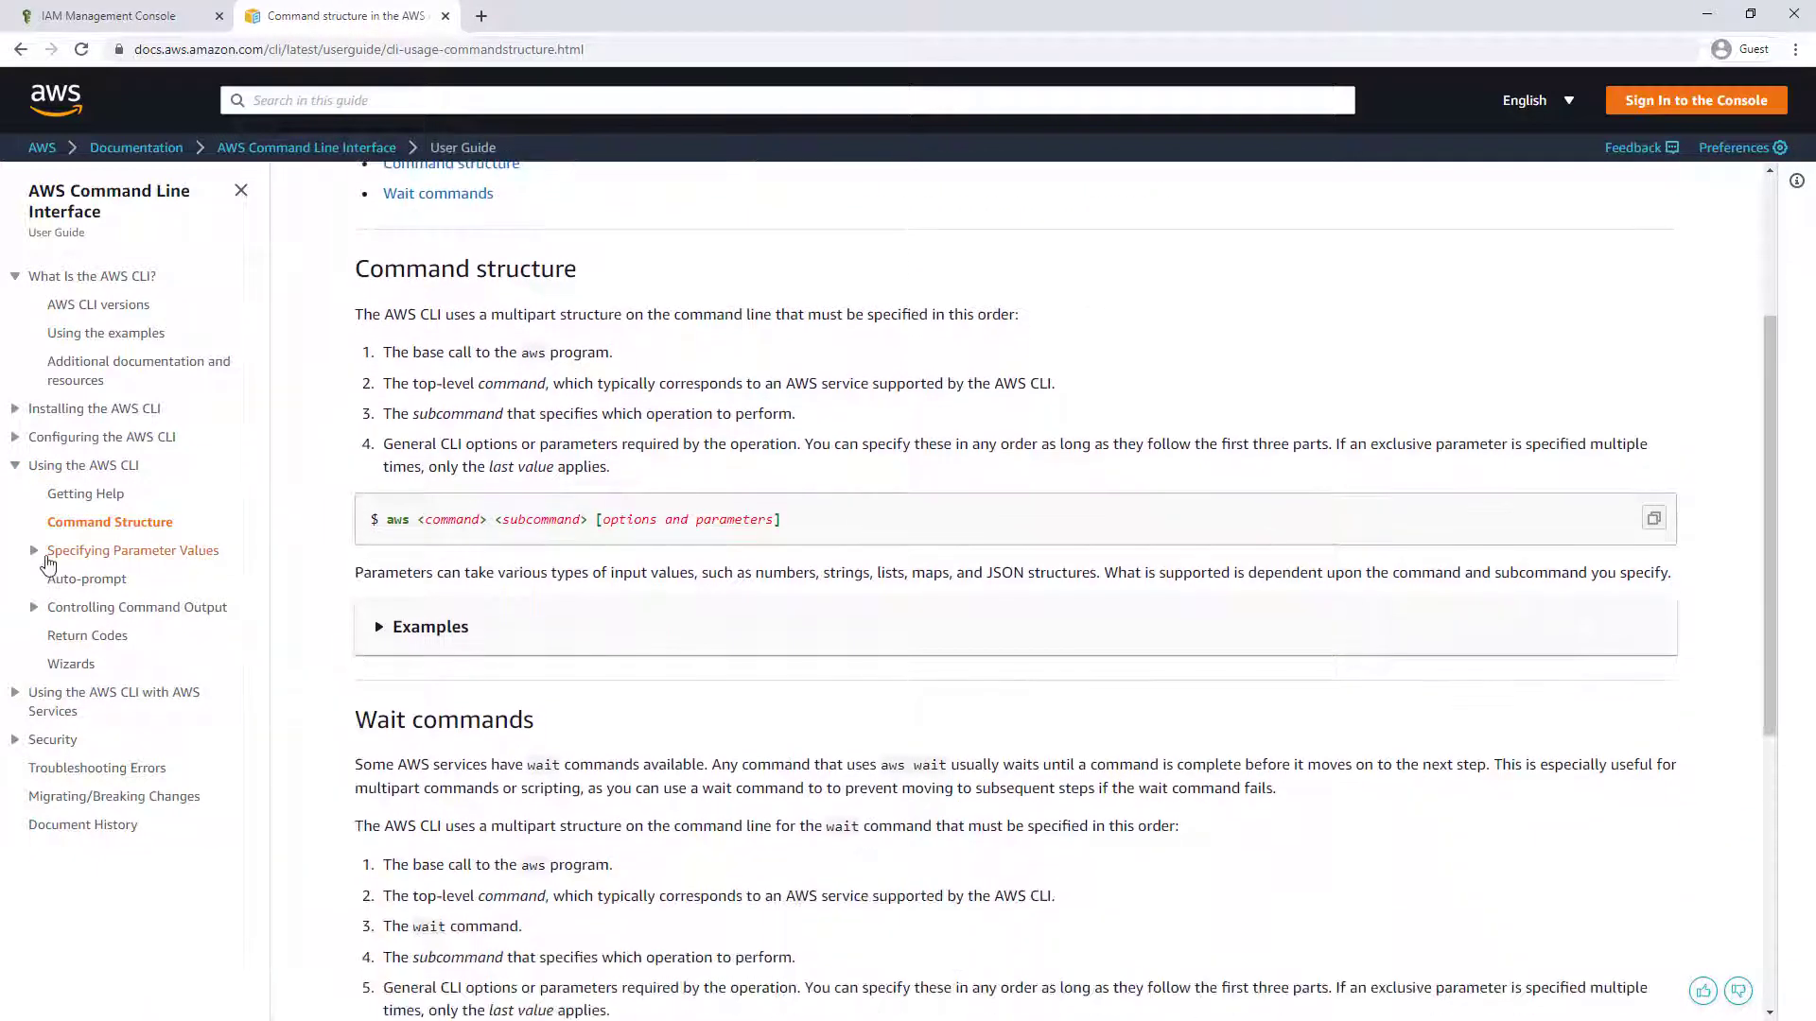
{"action": "left_click", "coordinate": [95, 609]}
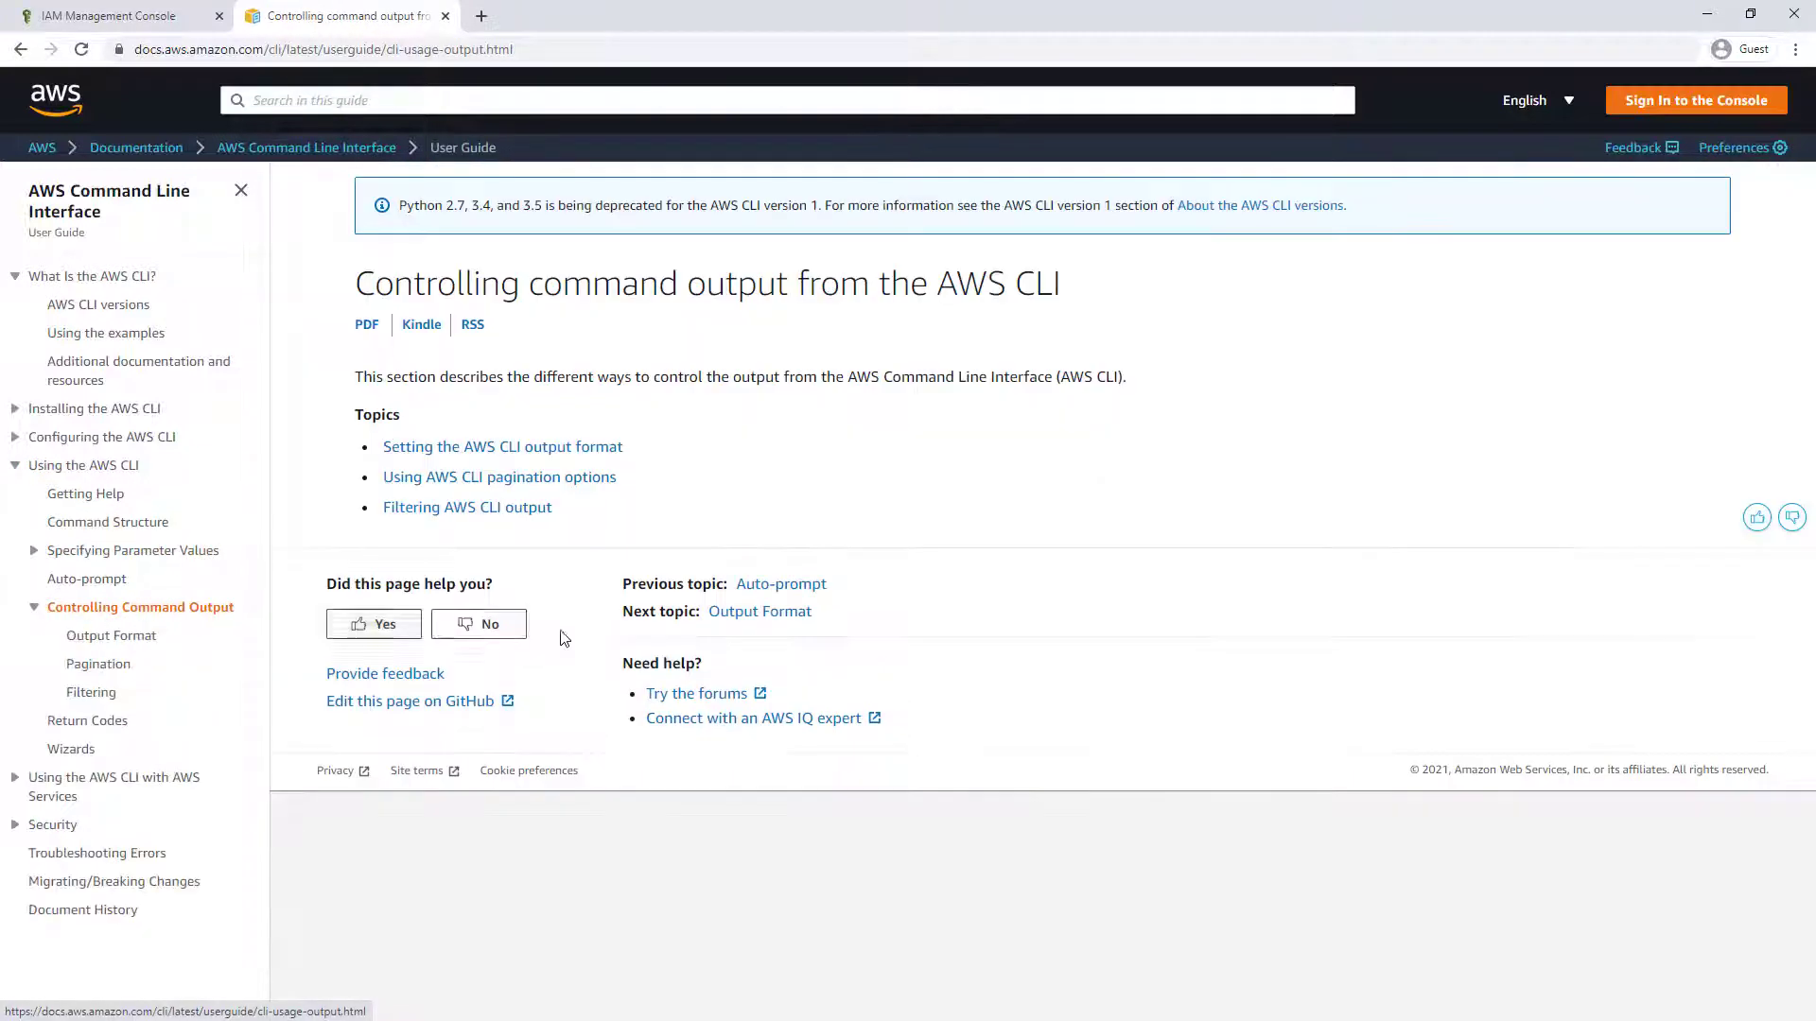
{"action": "left_click", "coordinate": [17, 465]}
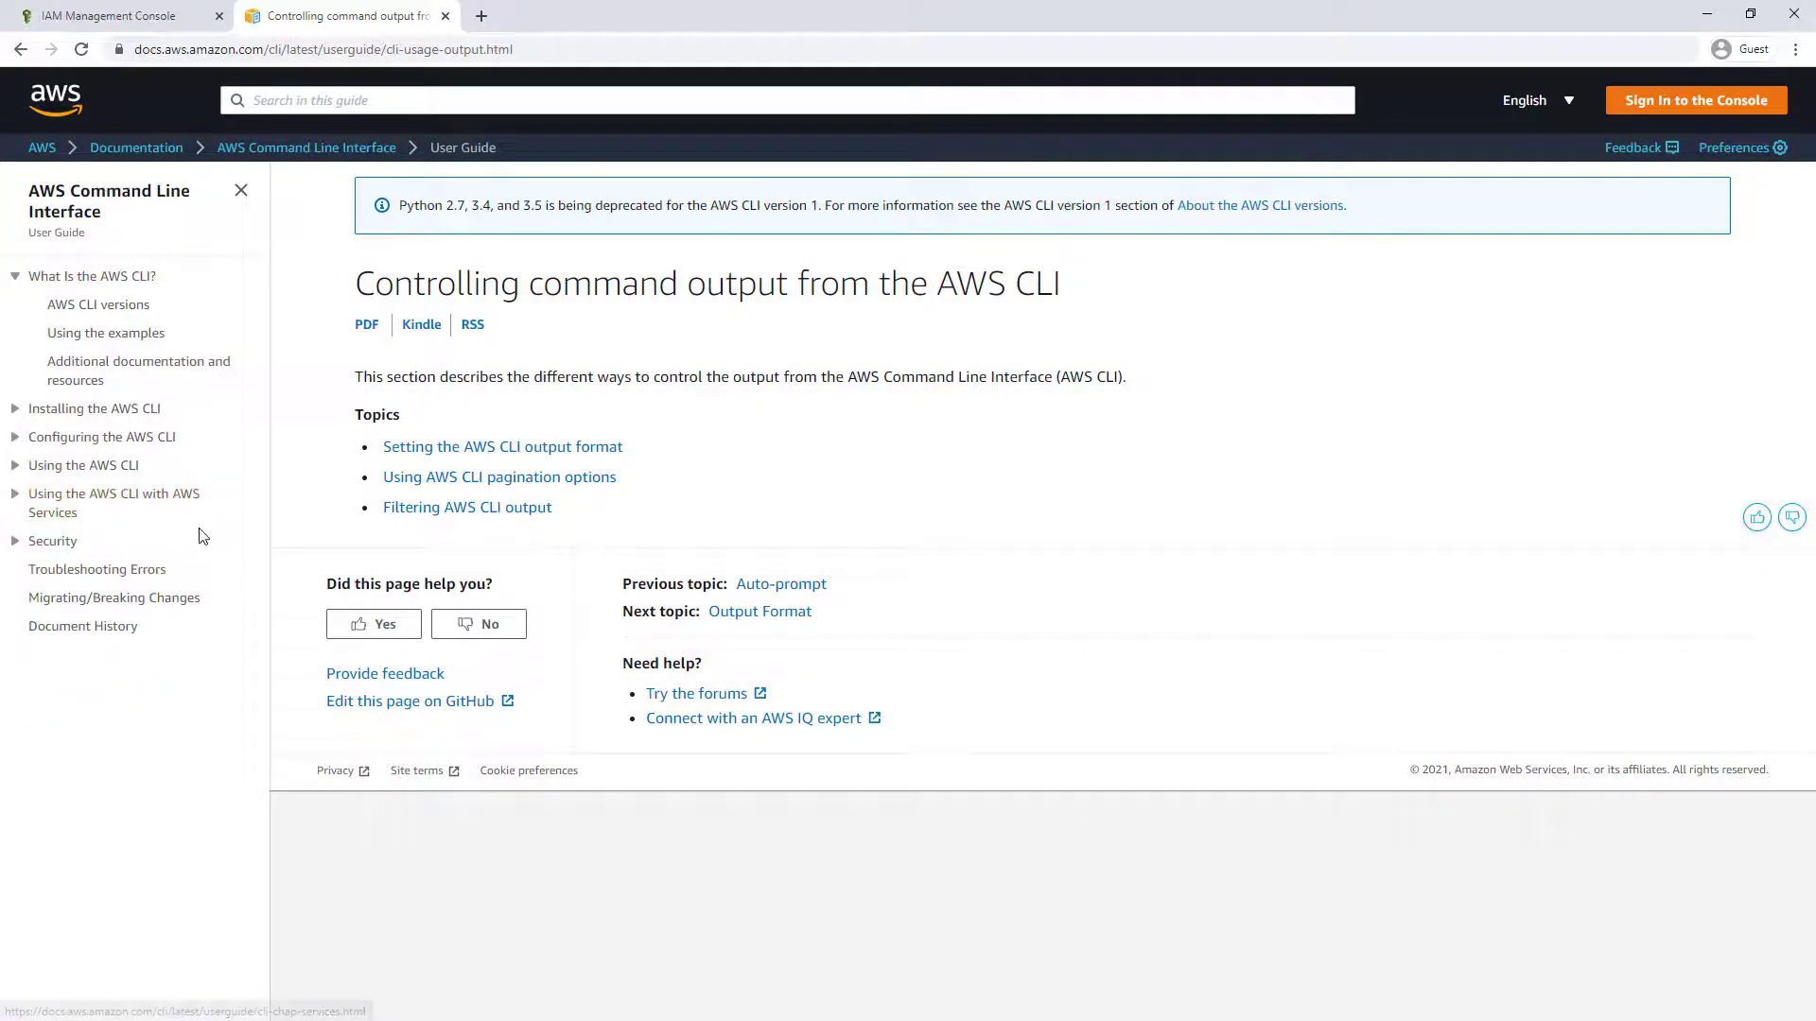
- Open the Windows installation page for AWS CLI version 2 and go to its MSI installer instructions
{"action": "left_click", "coordinate": [16, 410]}
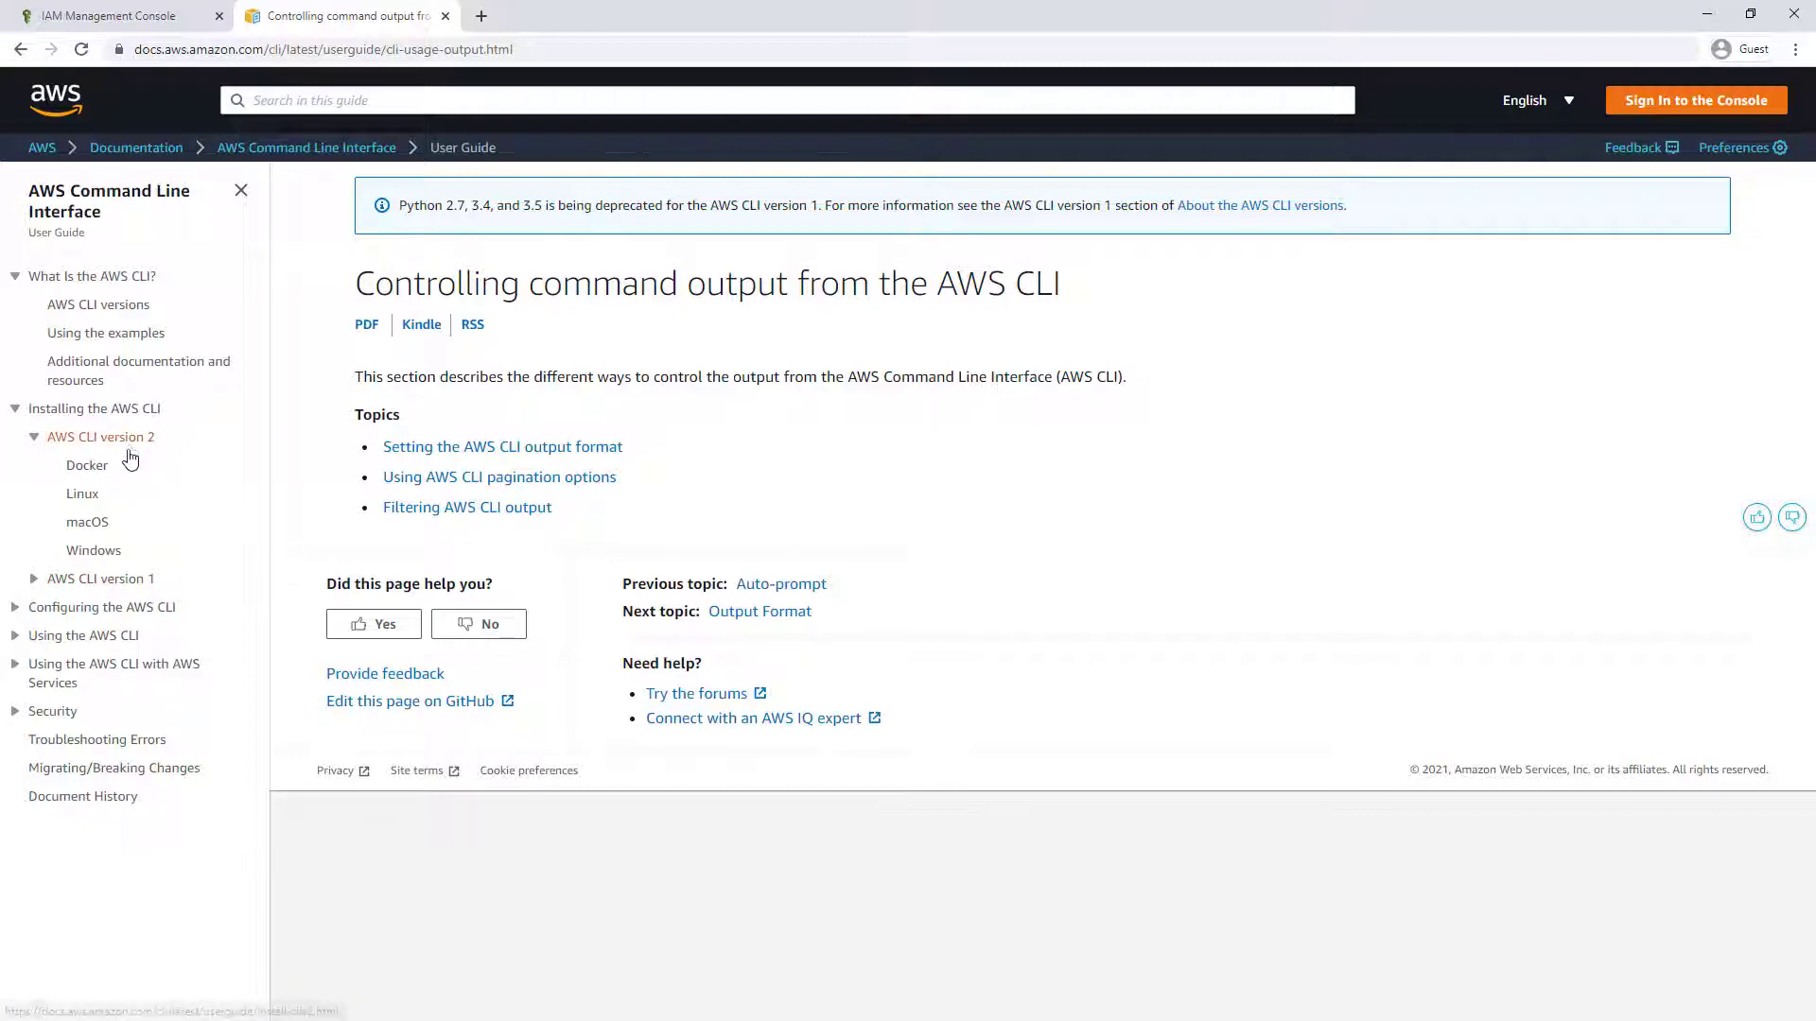
{"action": "left_click", "coordinate": [86, 553]}
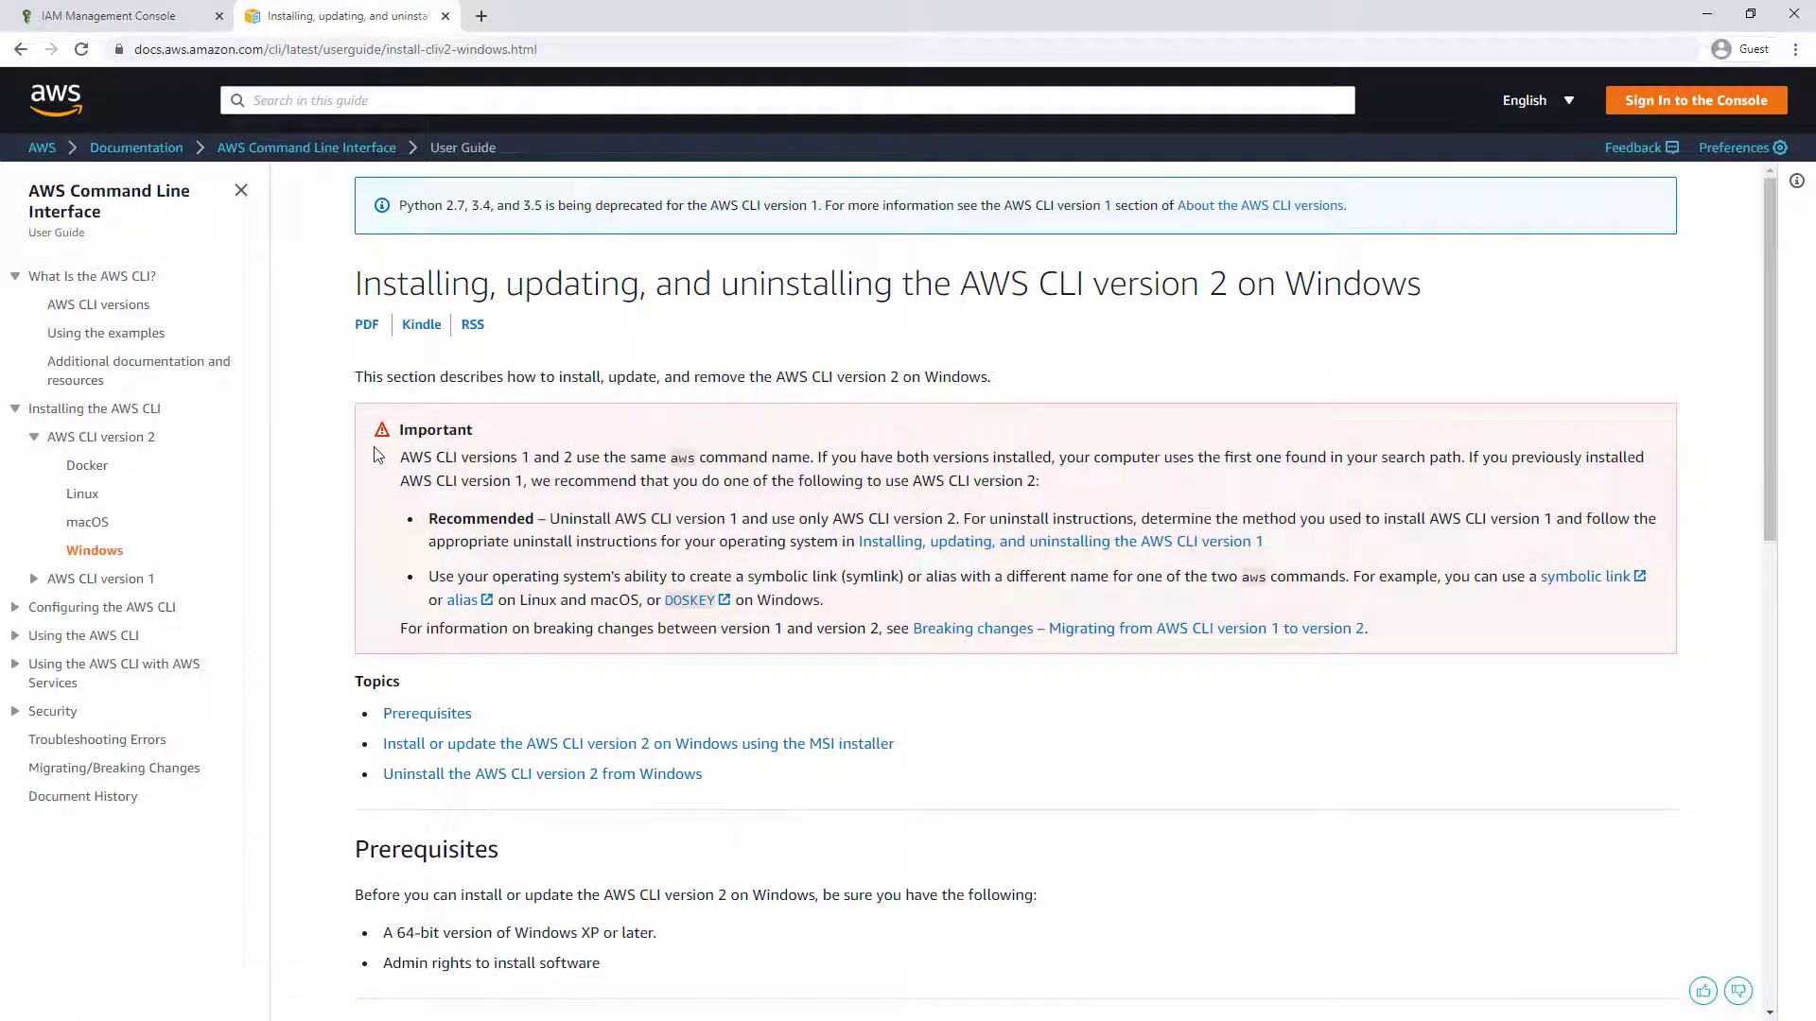
{"action": "left_click_drag", "start_coordinate": [392, 470], "coordinate": [1257, 501]}
{"action": "left_click", "coordinate": [1258, 501]}
{"action": "left_click", "coordinate": [495, 747]}
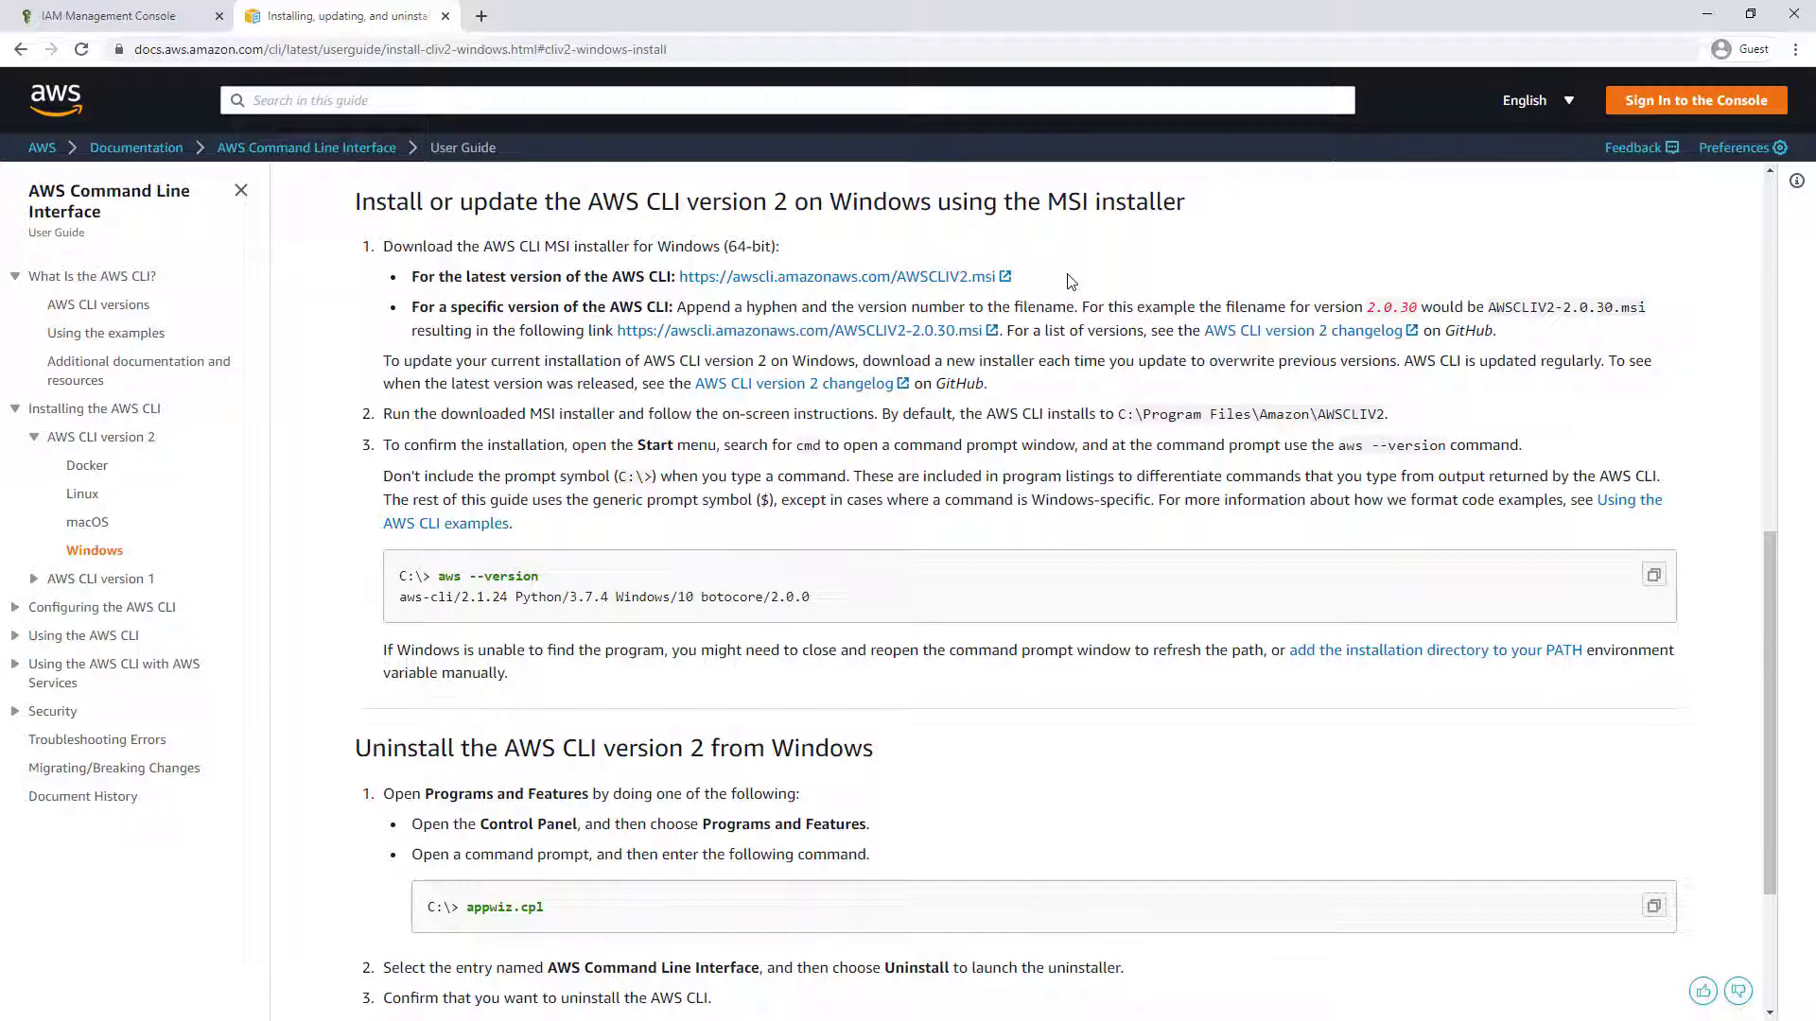
- Switch to Command Prompt and check the installed AWS CLI version with aws --version, keeping the window clear of the documentation
{"action": "left_click", "coordinate": [656, 2]}
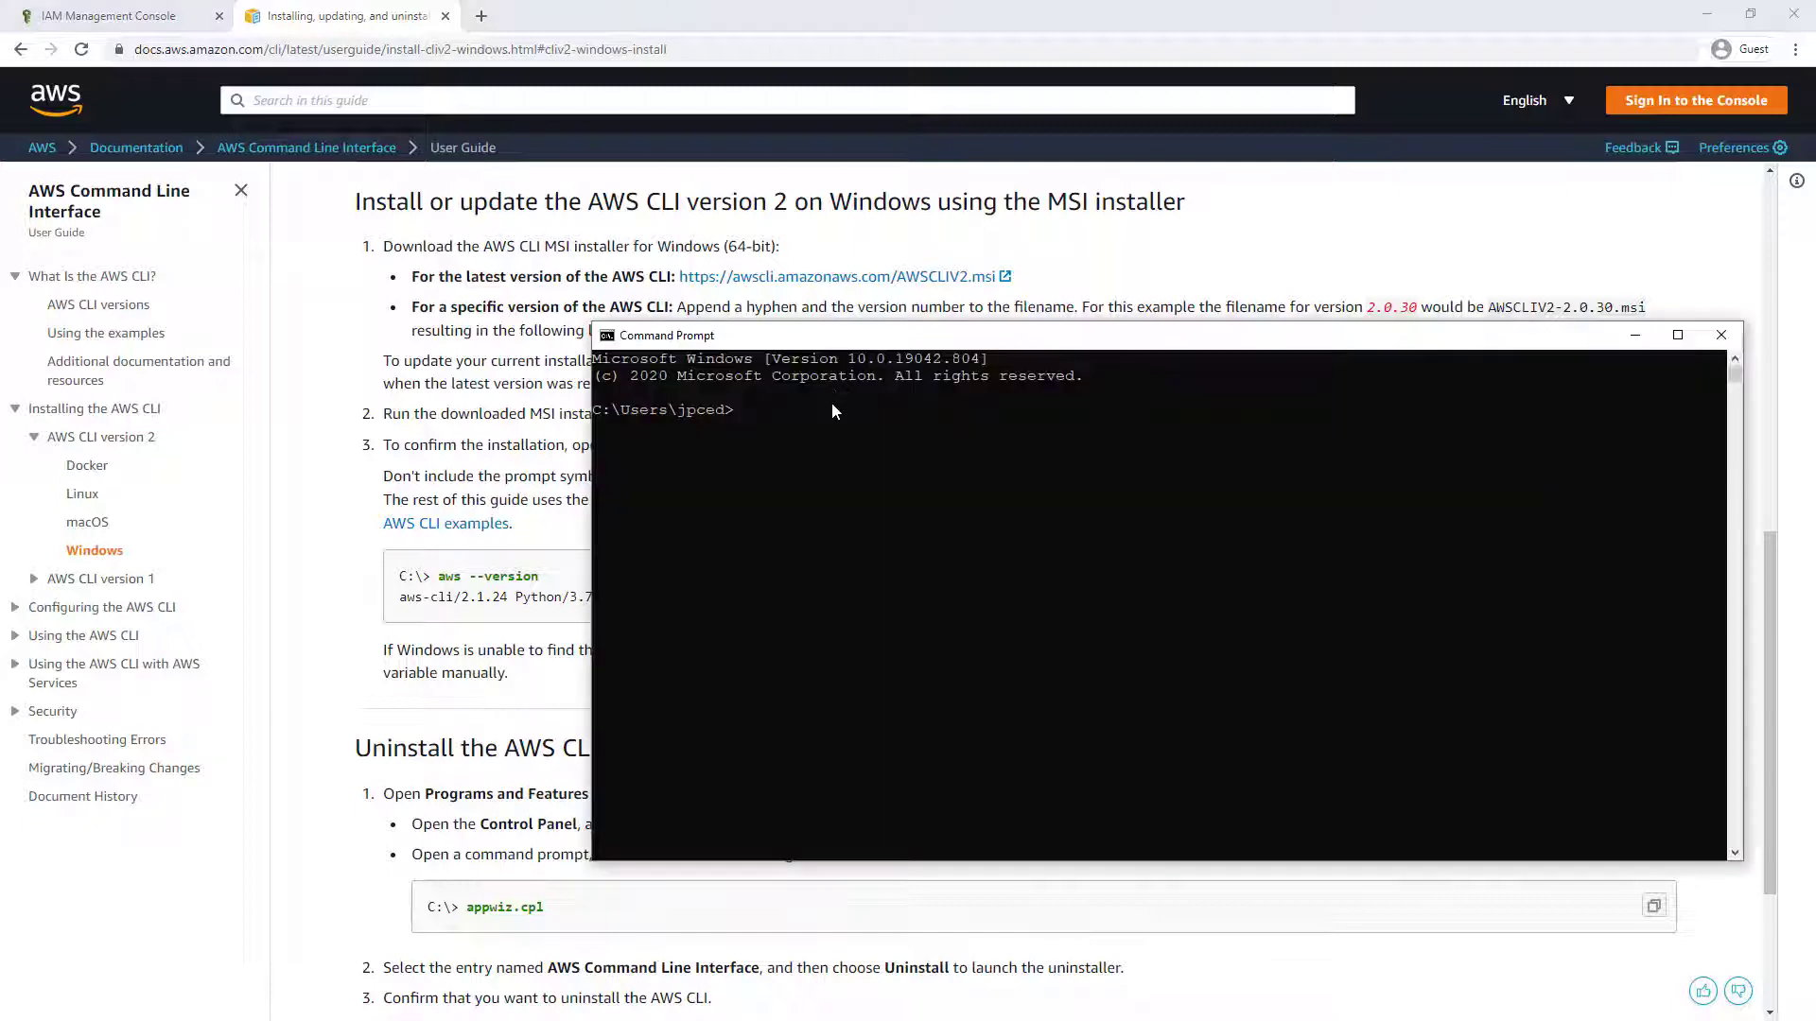
{"action": "left_click_drag", "start_coordinate": [948, 339], "coordinate": [1060, 437]}
{"action": "type", "text": "aws"}
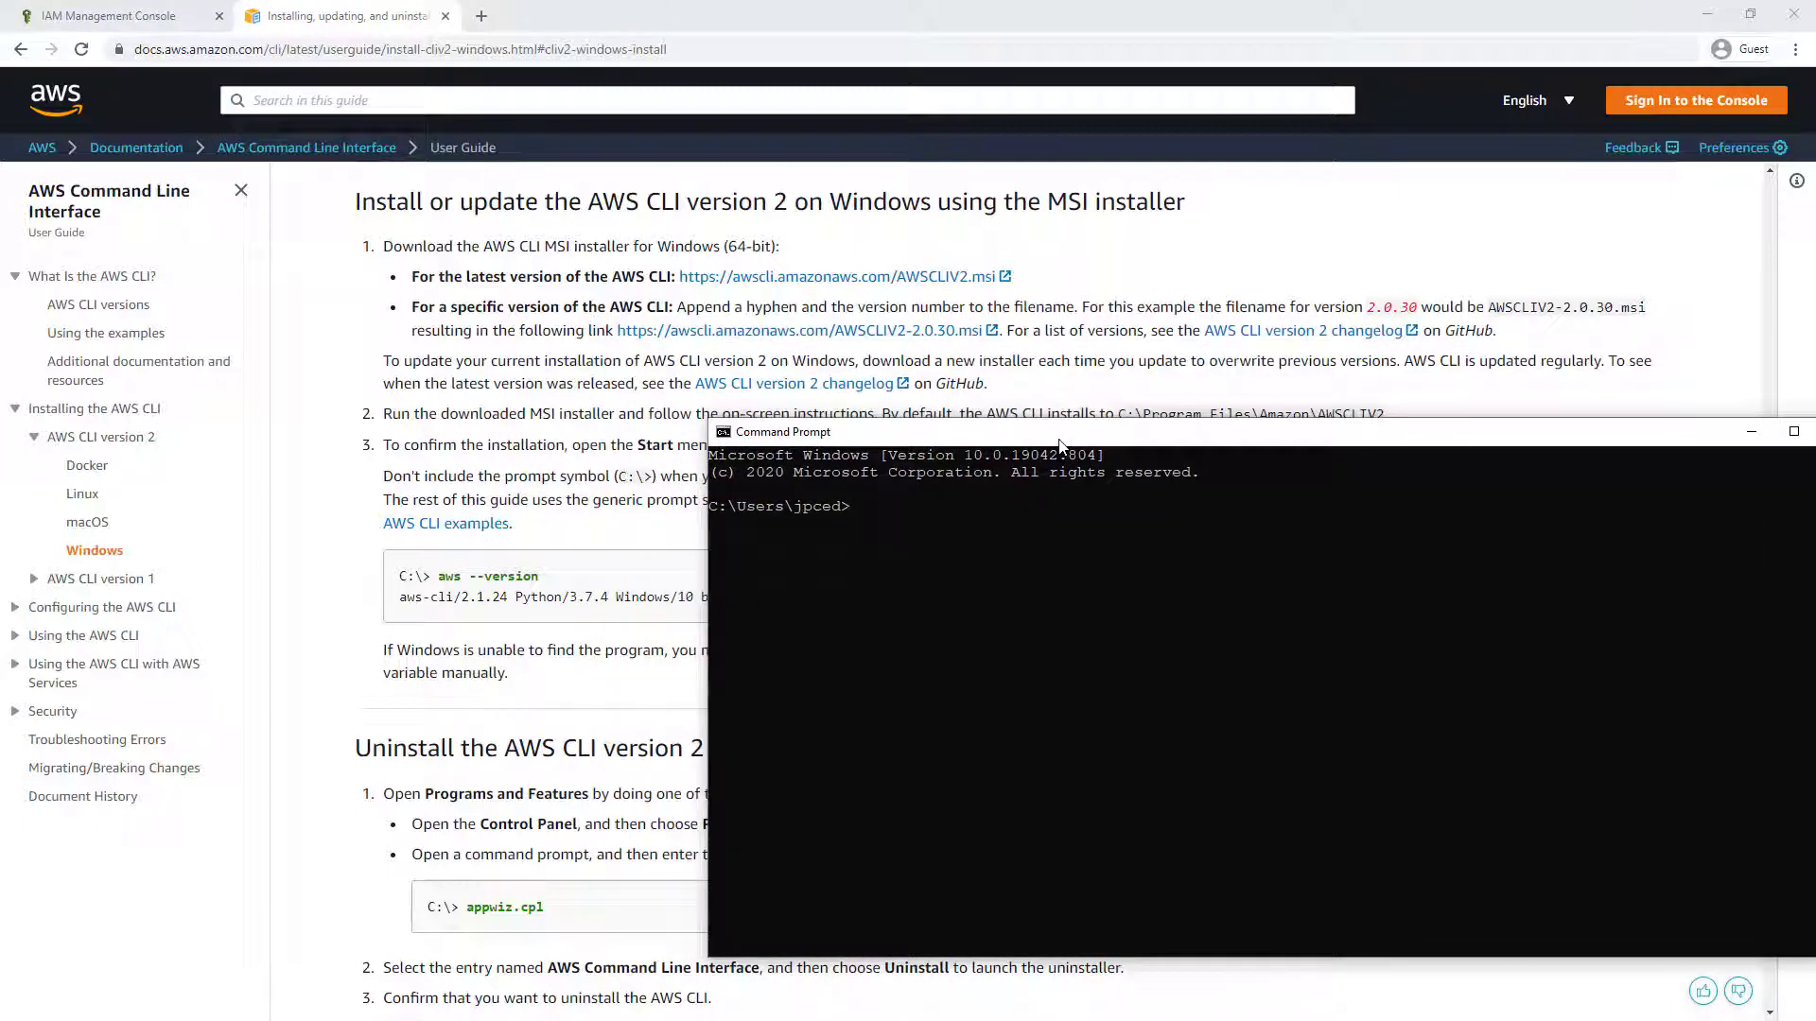
{"action": "type", "text": " --version"}
{"action": "key", "text": "Return"}
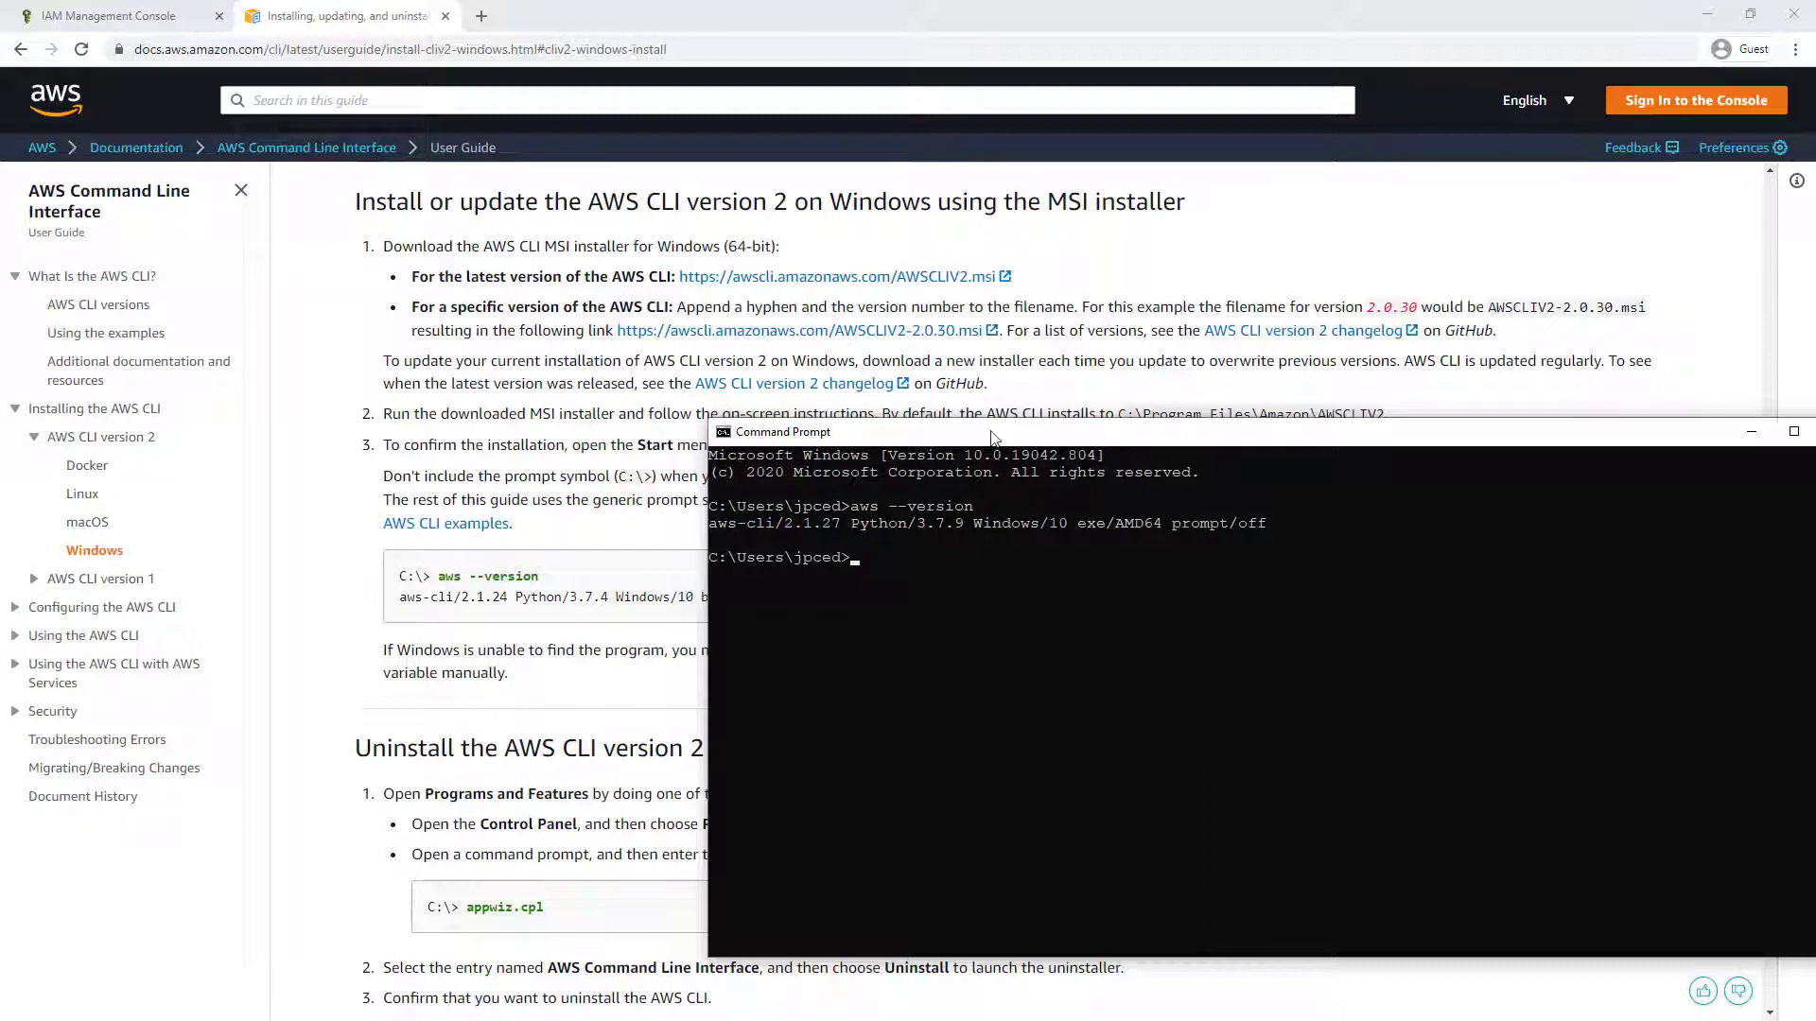
{"action": "left_click_drag", "start_coordinate": [705, 577], "coordinate": [810, 577]}
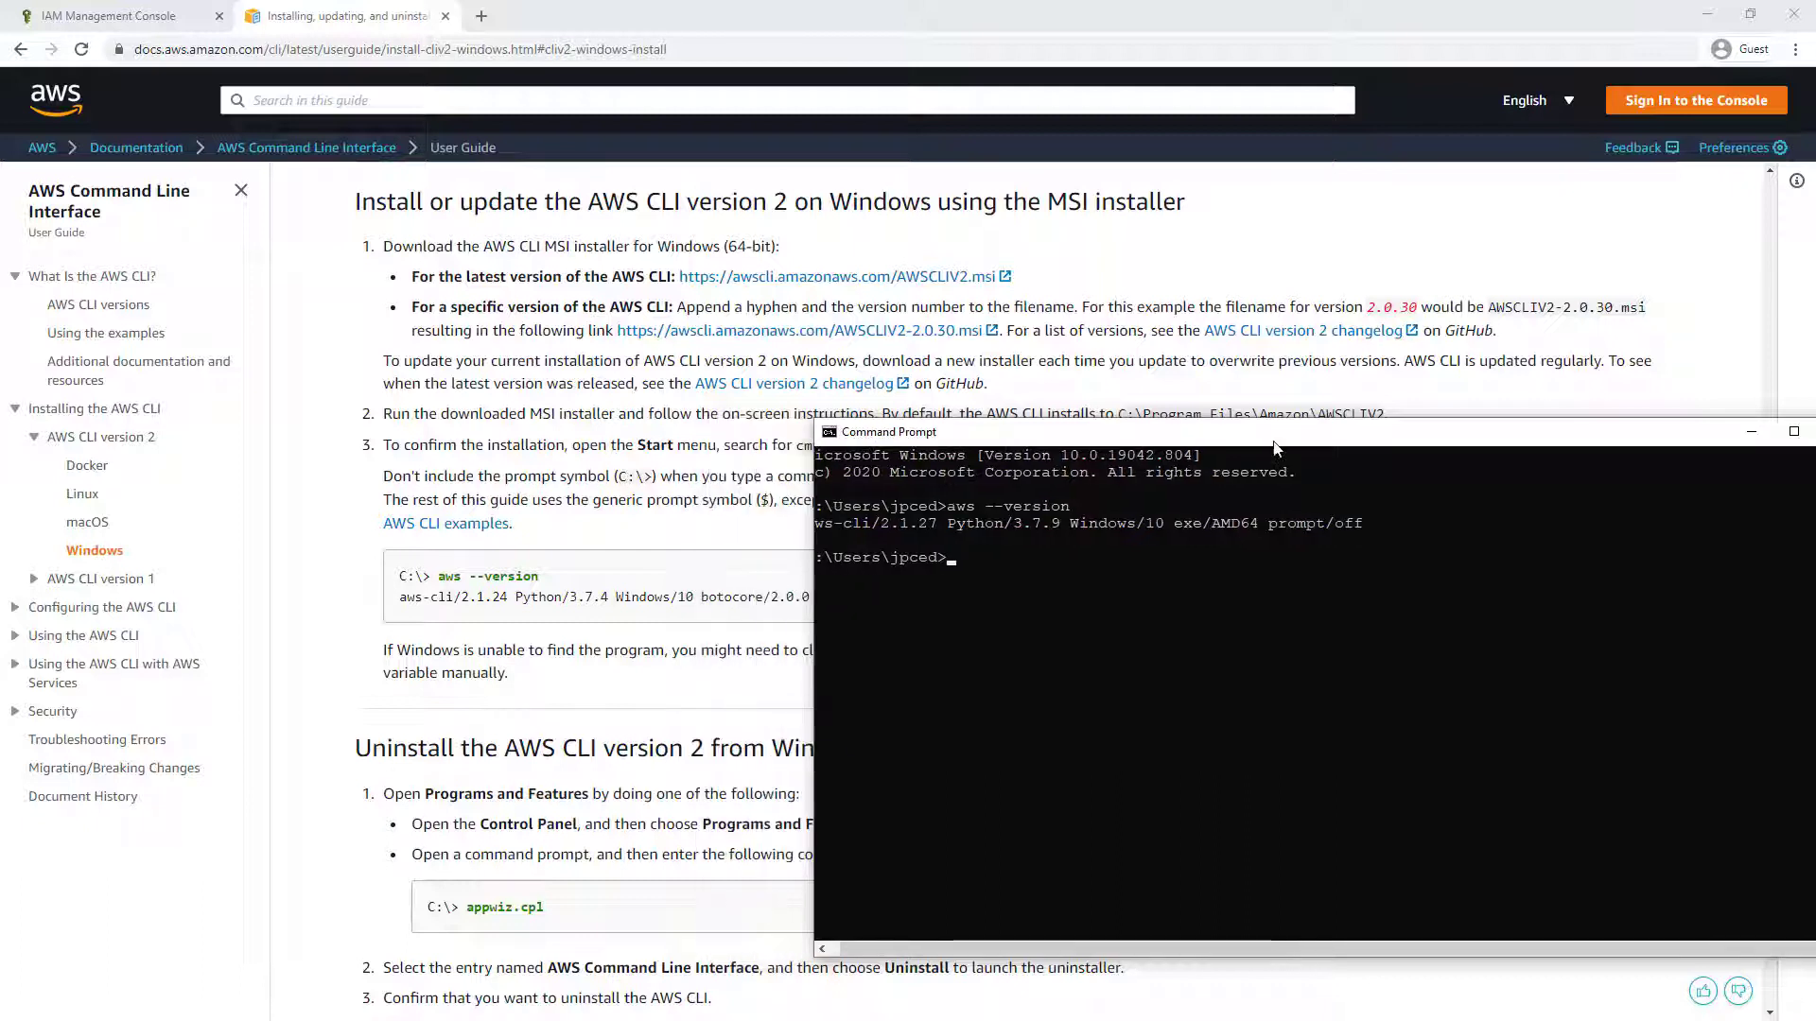
{"action": "left_click_drag", "start_coordinate": [1275, 430], "coordinate": [1179, 177]}
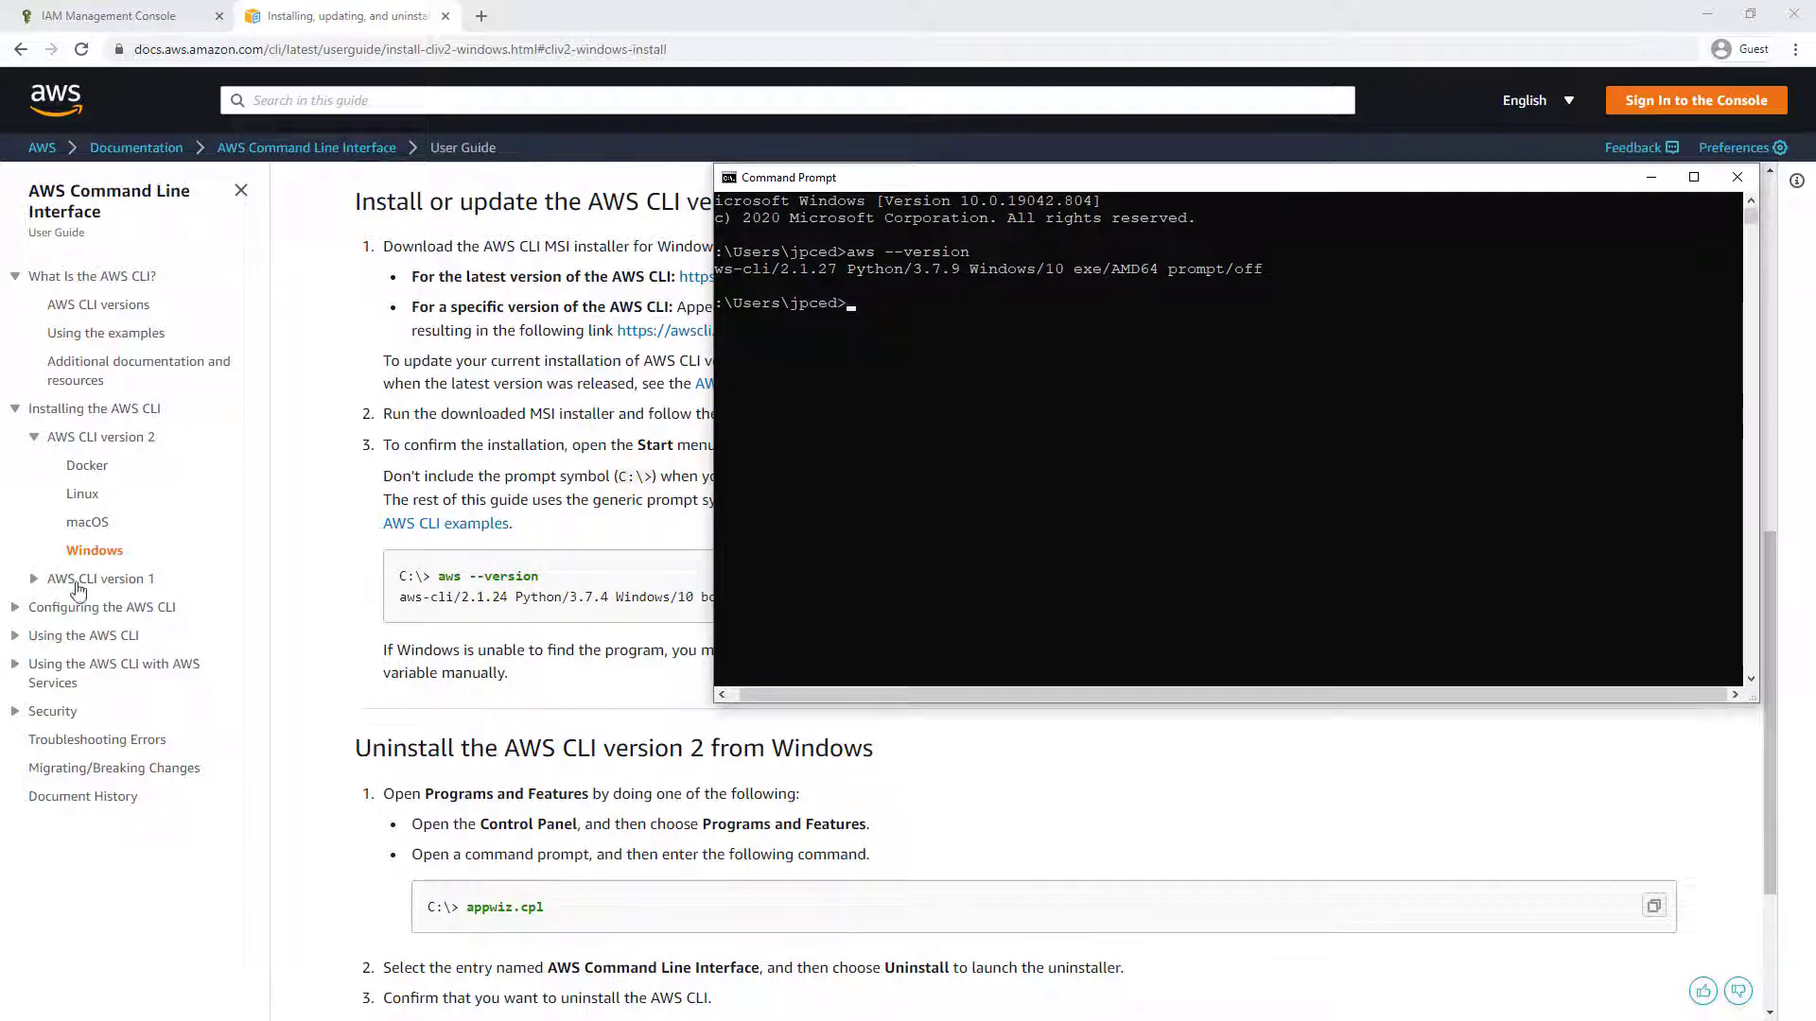
- Open the Configuration basics page under Configuring the AWS CLI and examine the aws configure example
{"action": "left_click", "coordinate": [58, 608]}
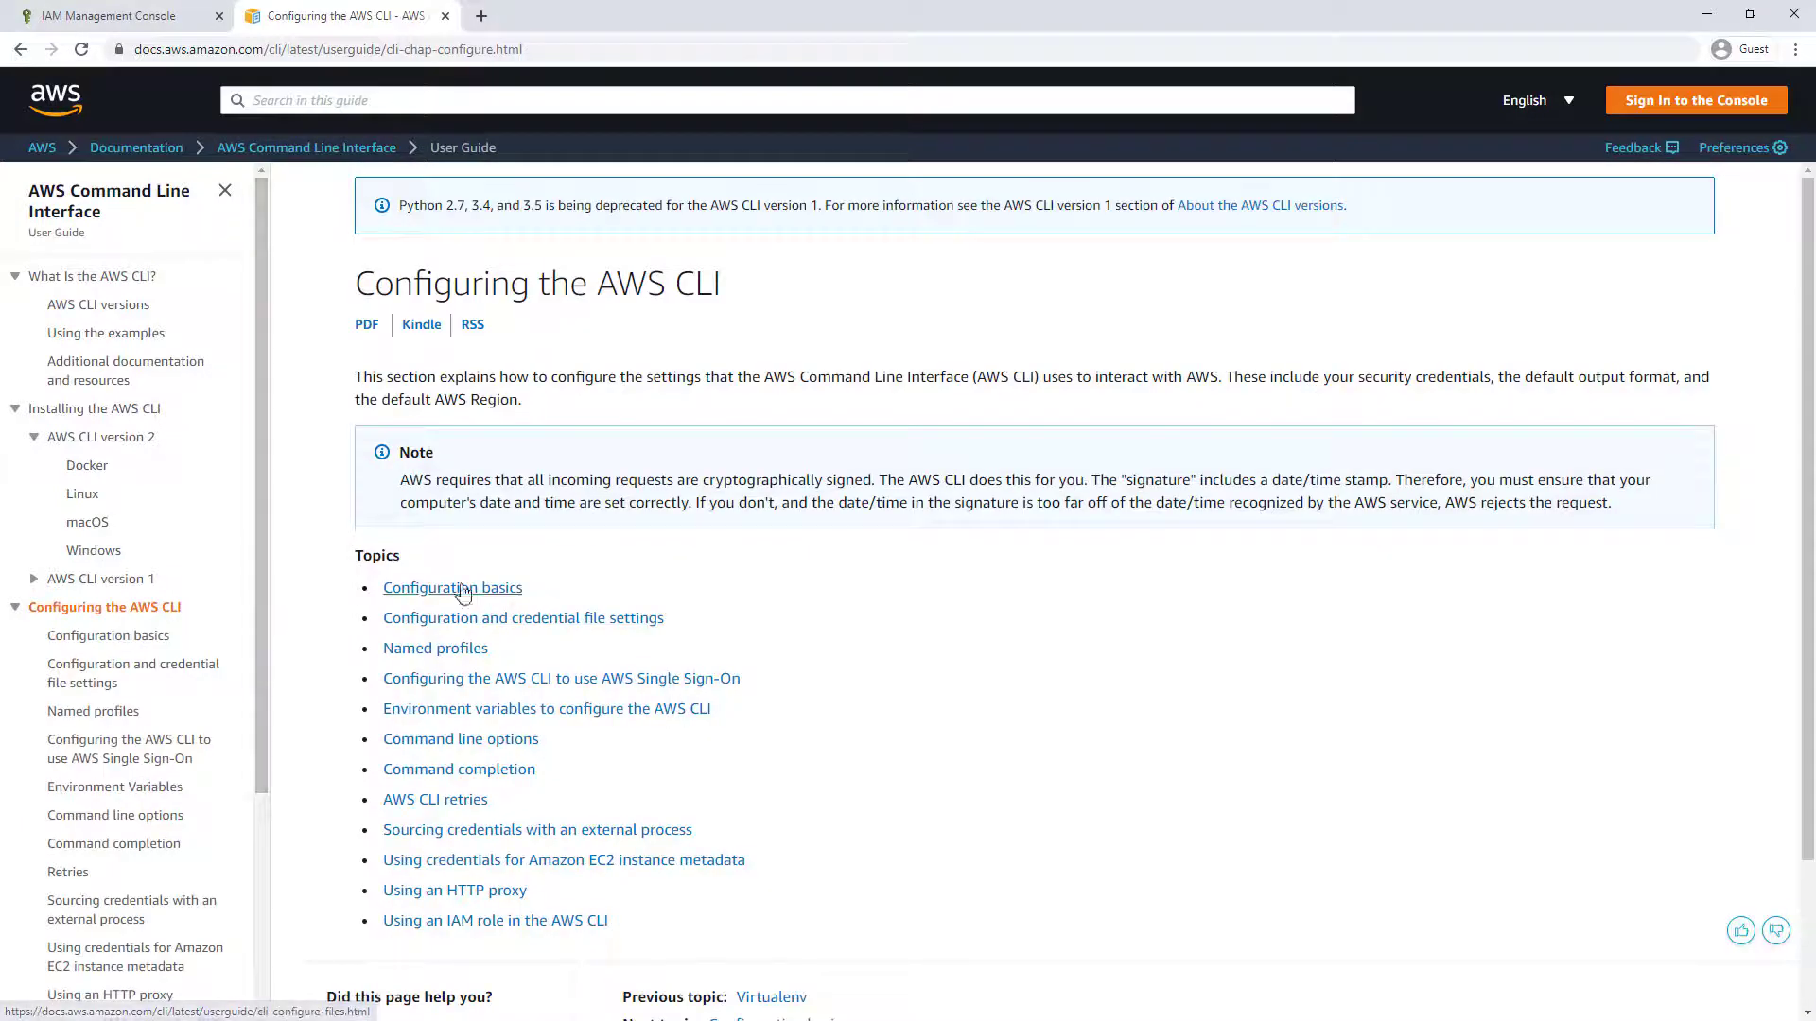
{"action": "left_click", "coordinate": [492, 588]}
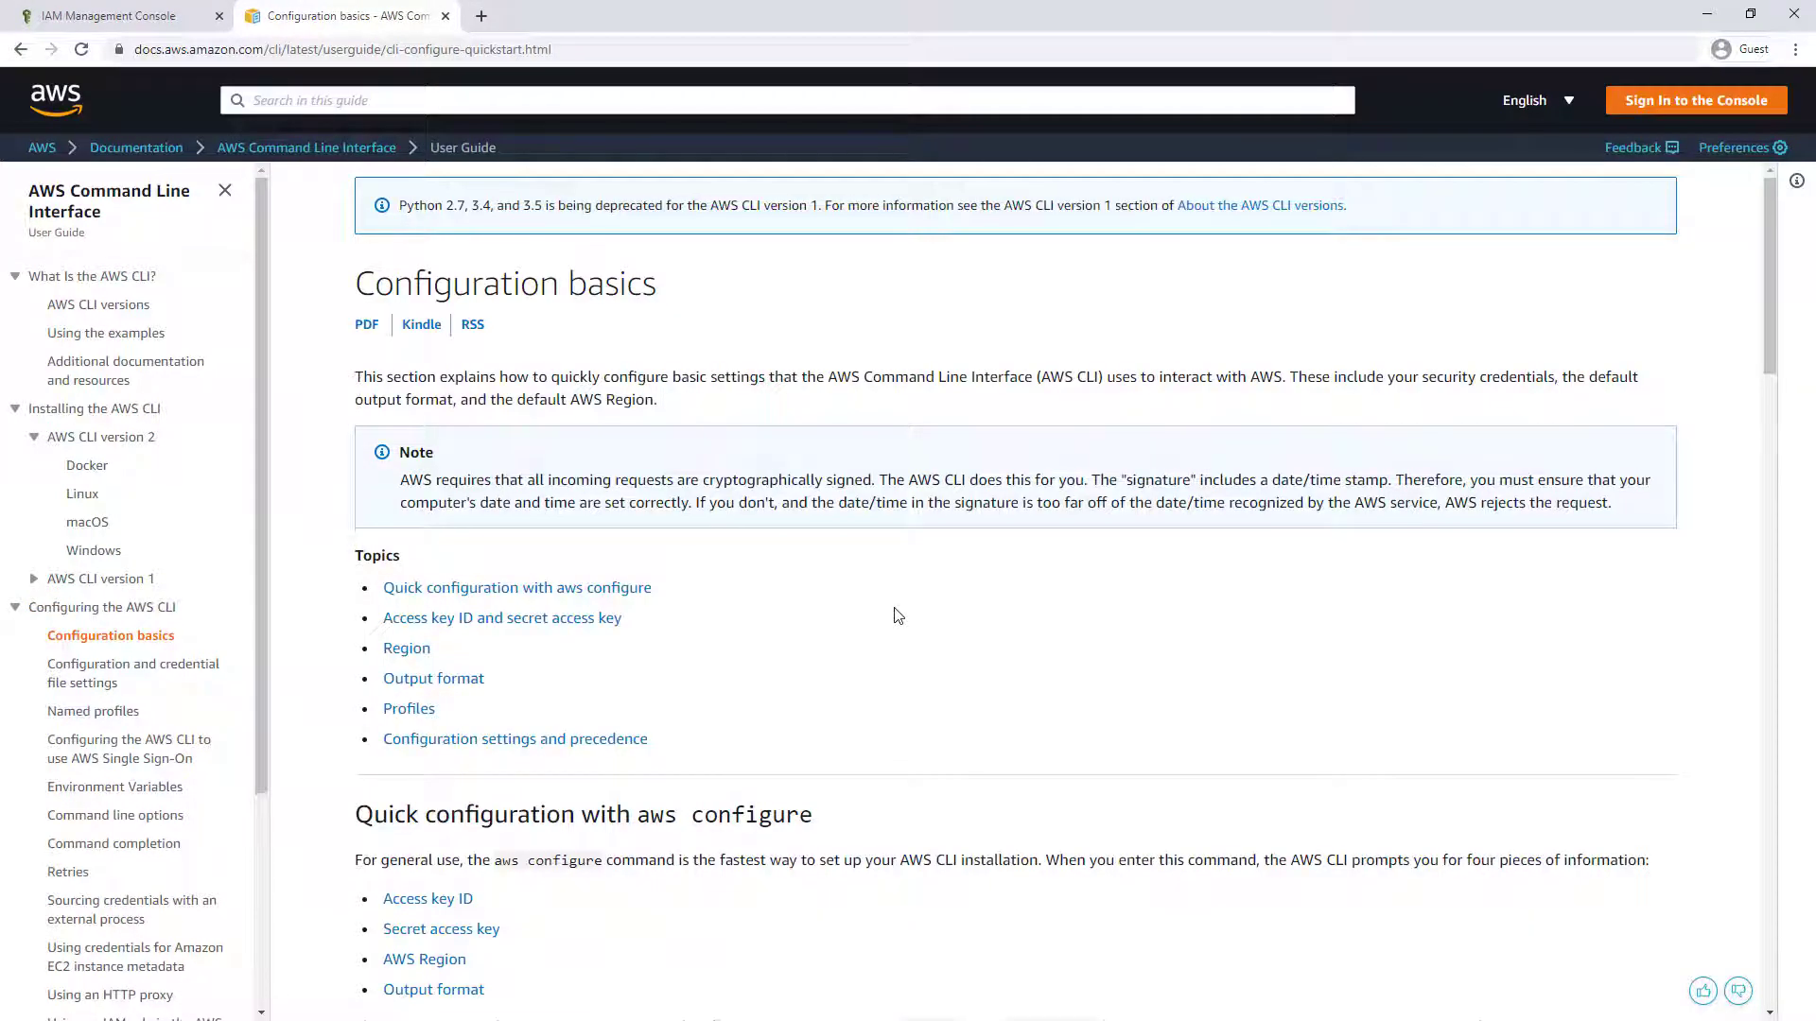
{"action": "scroll", "coordinate": [898, 616], "scroll_direction": "down", "scroll_amount": 6}
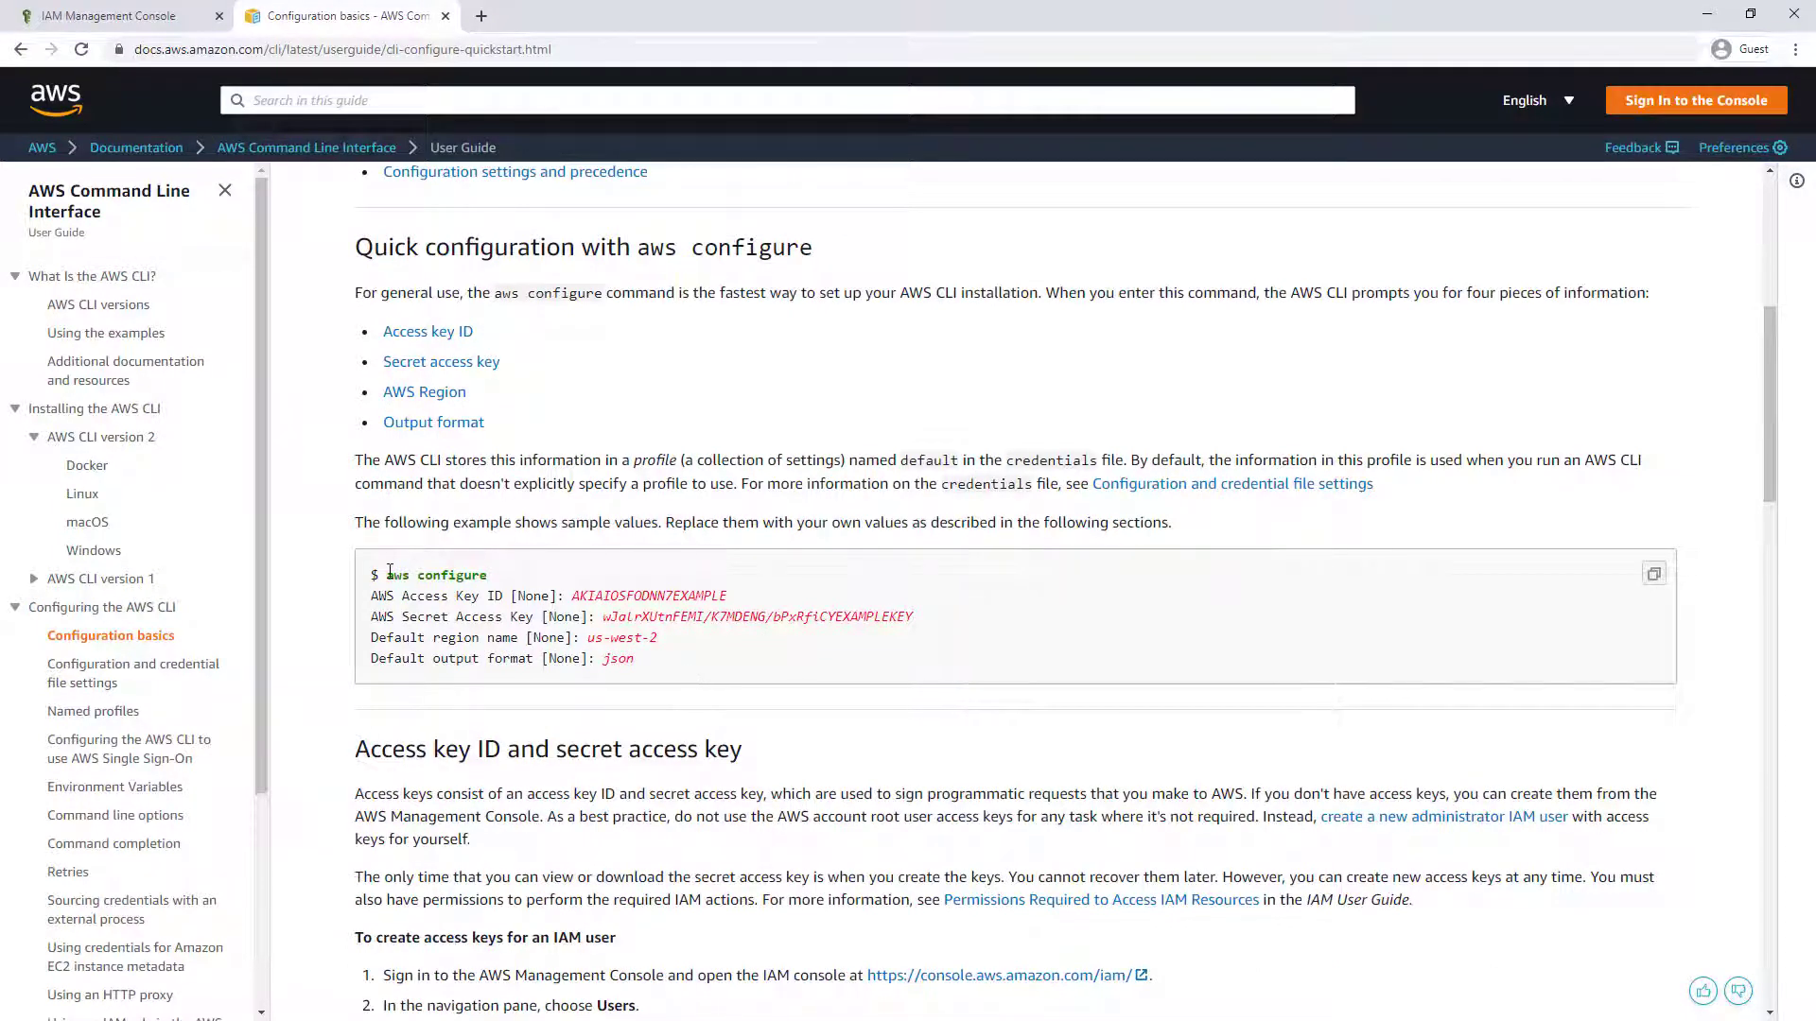
{"action": "left_click_drag", "start_coordinate": [390, 573], "coordinate": [607, 578]}
{"action": "left_click", "coordinate": [597, 597]}
- Switch to the IAM console and review the XploreCLI21 user's AdministratorAccess policy and security credentials
{"action": "left_click", "coordinate": [121, 16]}
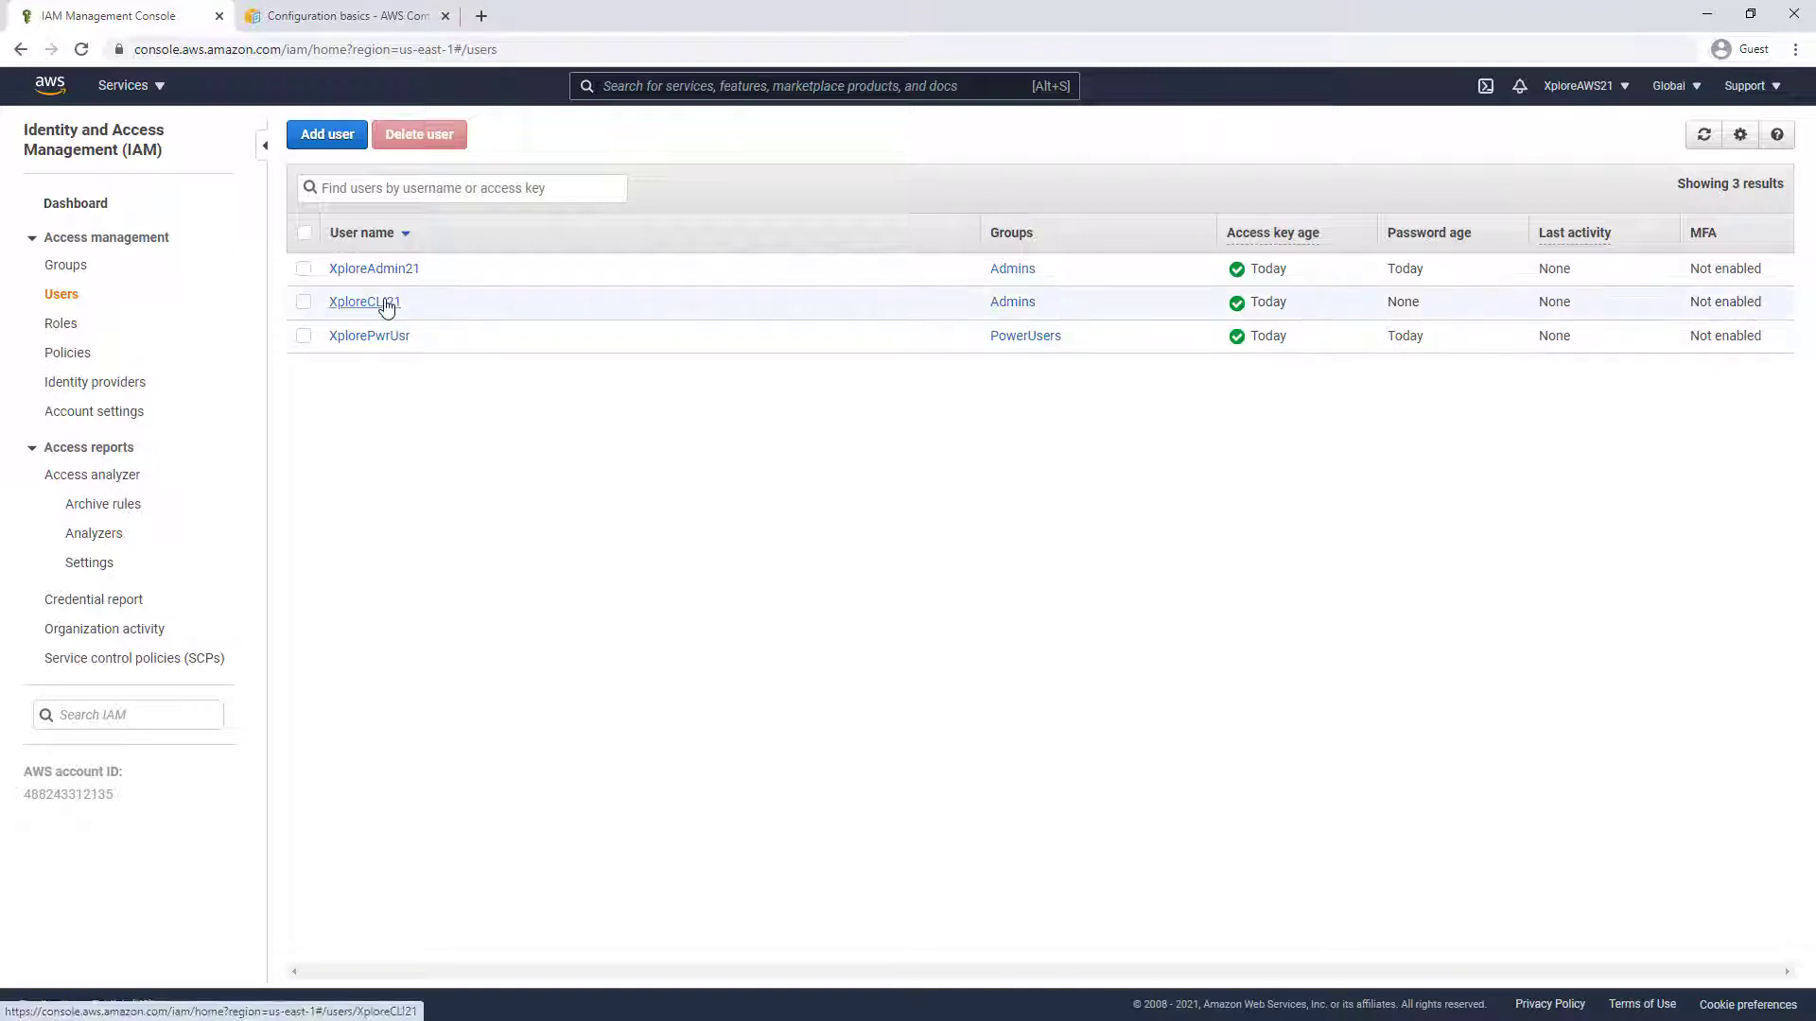
{"action": "left_click", "coordinate": [356, 304]}
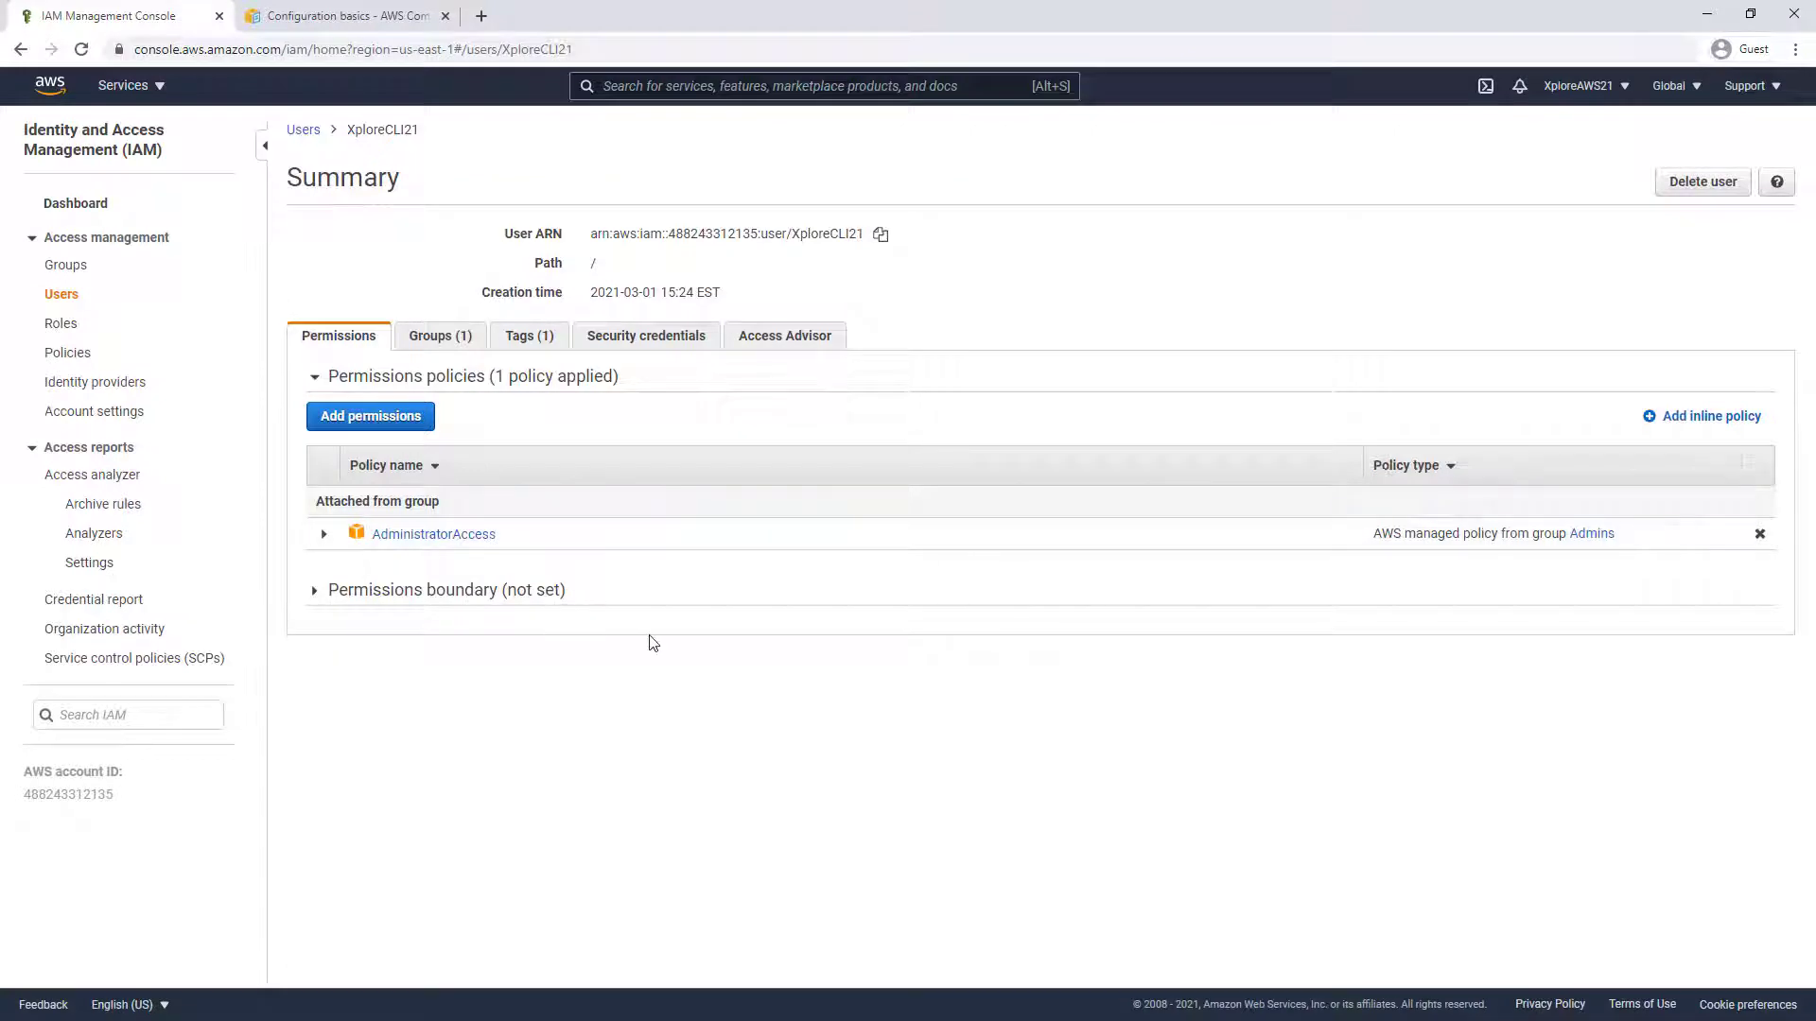
{"action": "left_click", "coordinate": [323, 535]}
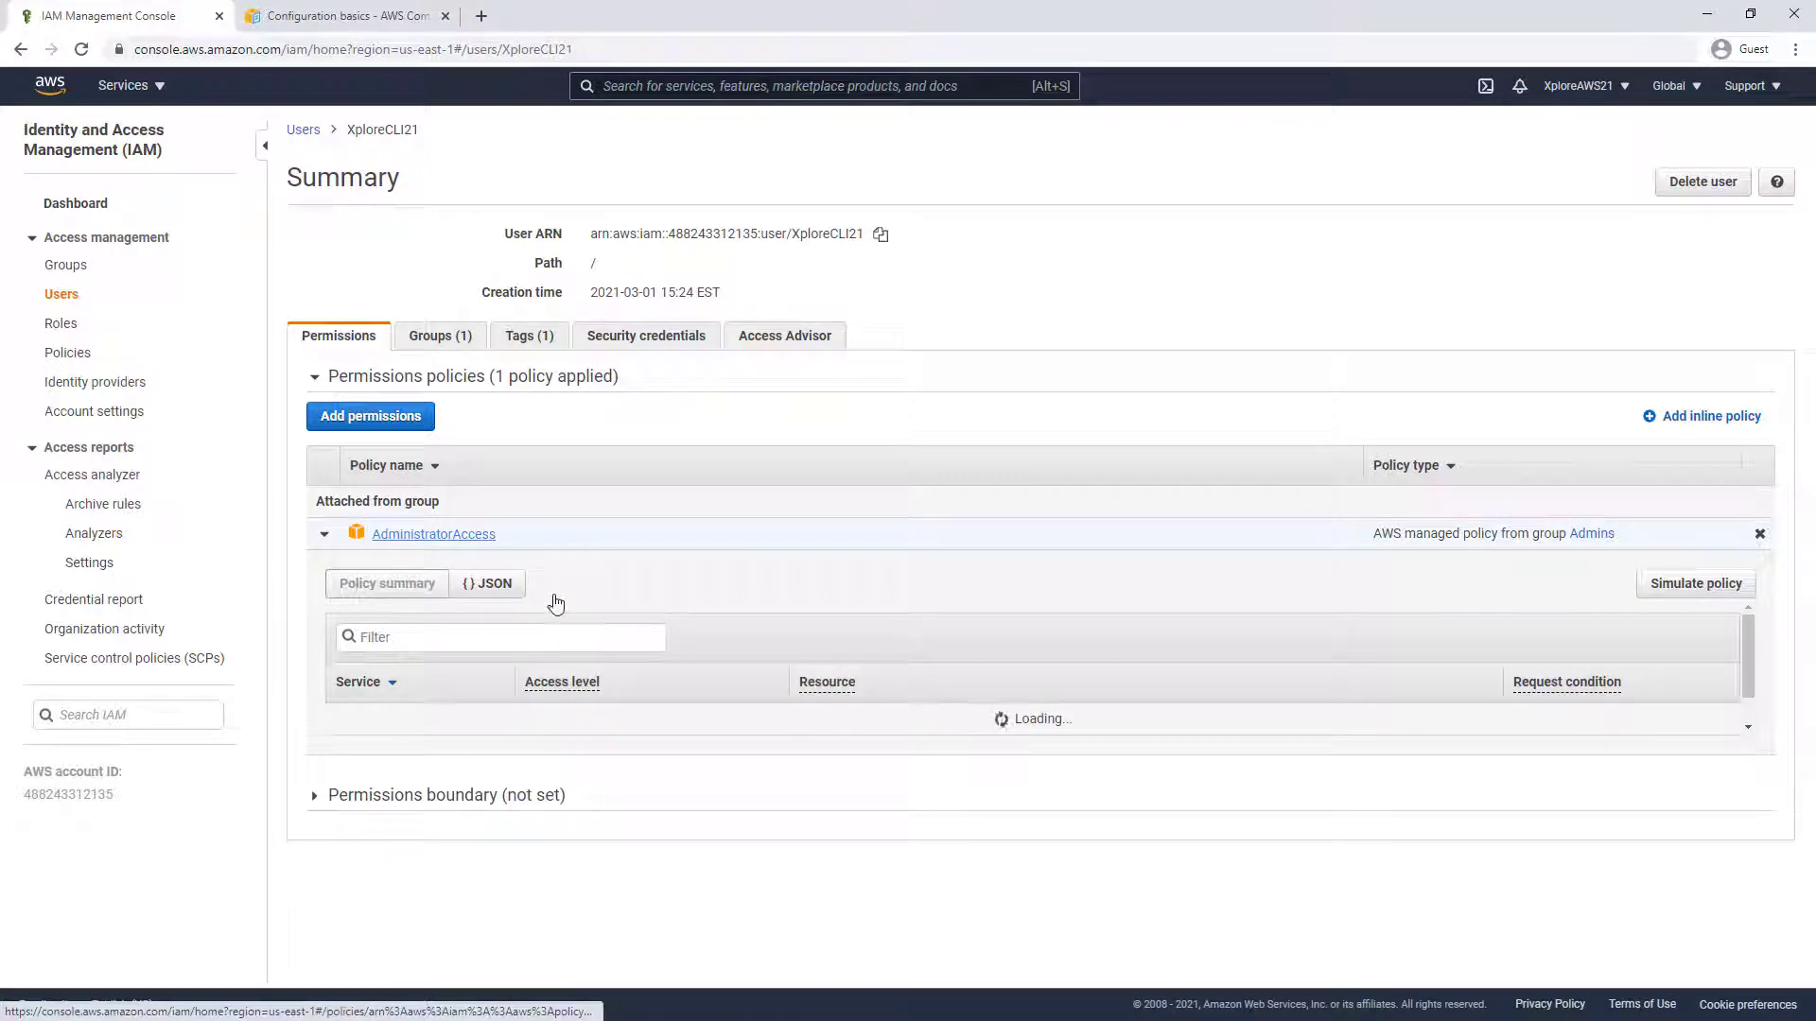
{"action": "left_click", "coordinate": [639, 342]}
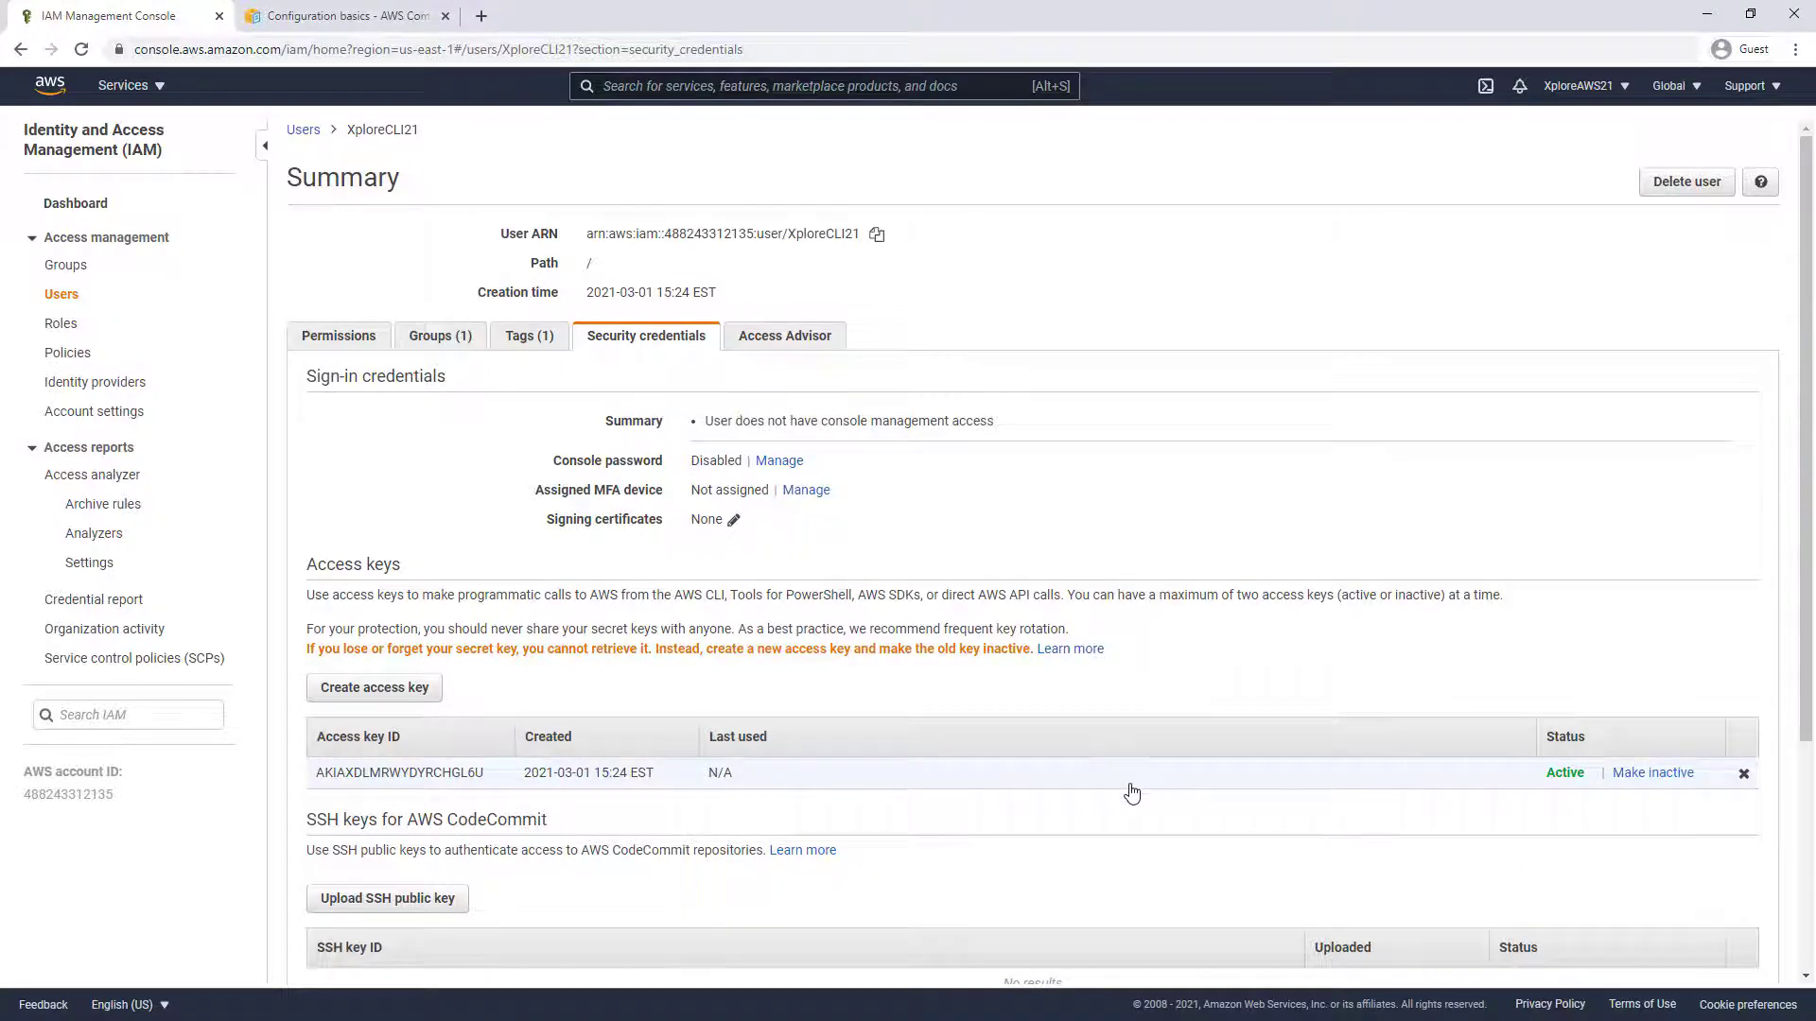
{"action": "scroll", "coordinate": [1130, 793], "scroll_direction": "down", "scroll_amount": 1}
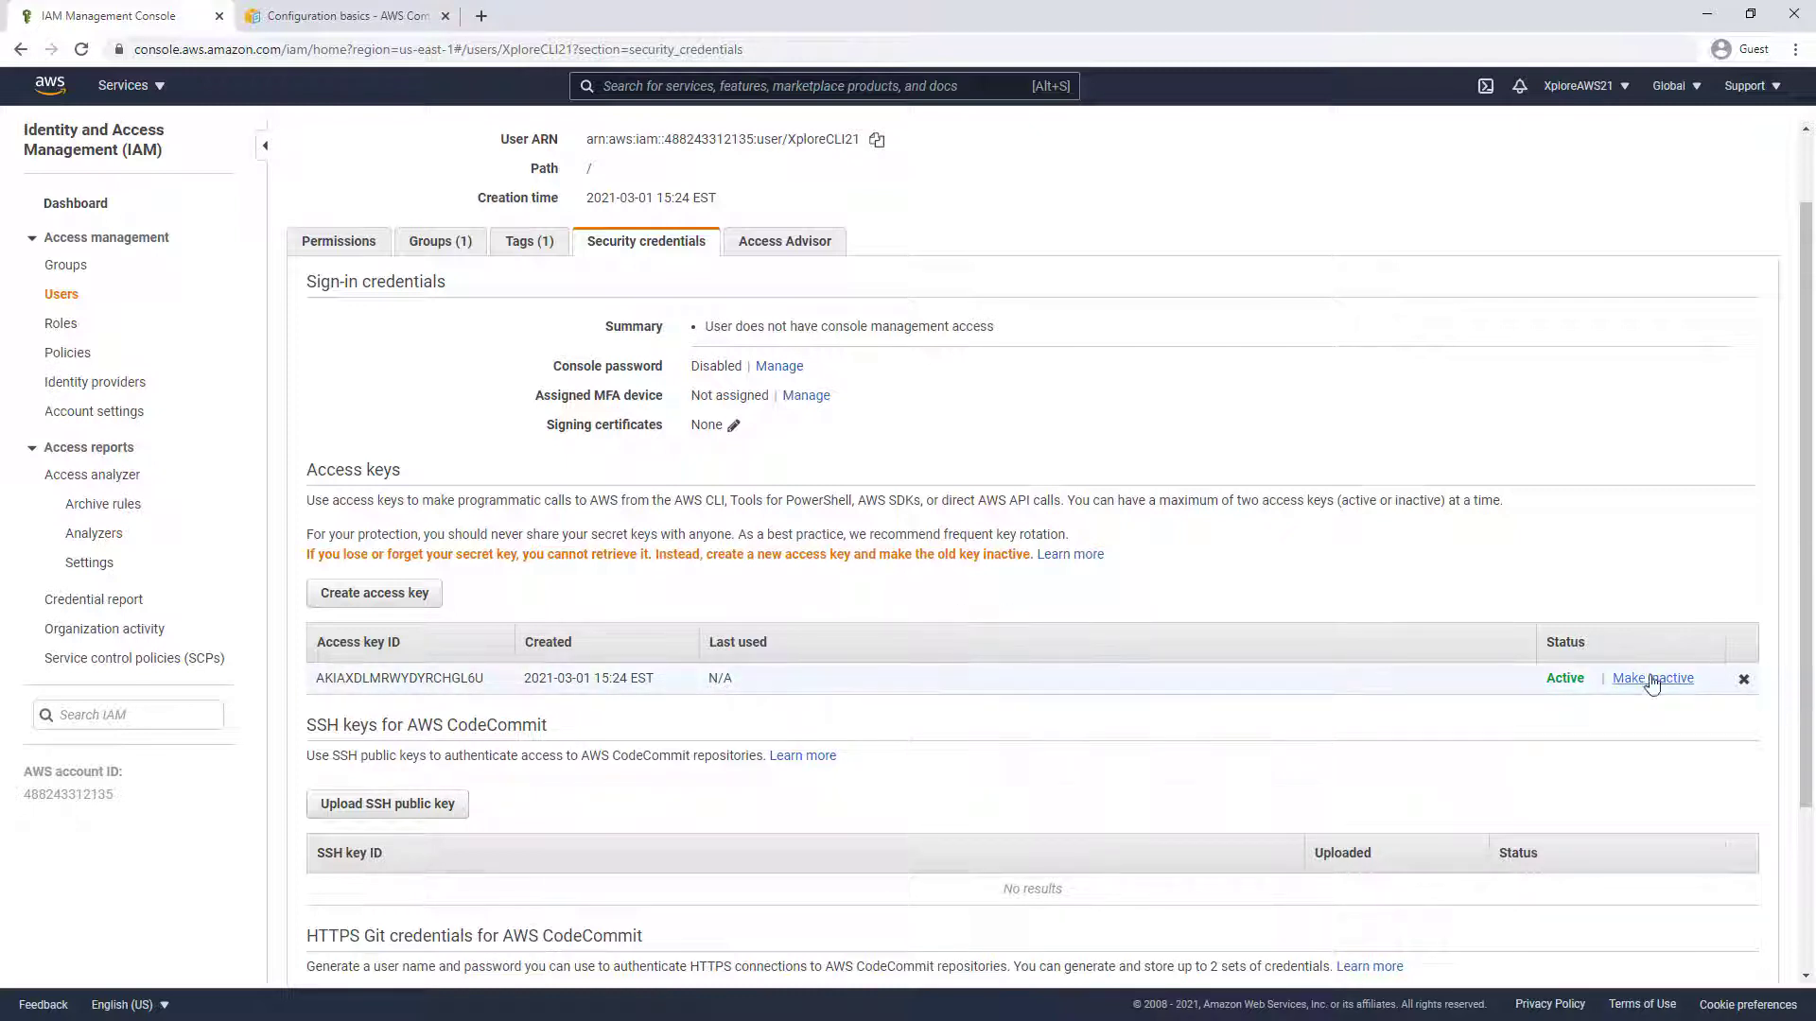
- Create a new access key for the XploreCLI21 user, reveal its secret access key, and close the dialog
{"action": "left_click", "coordinate": [368, 593]}
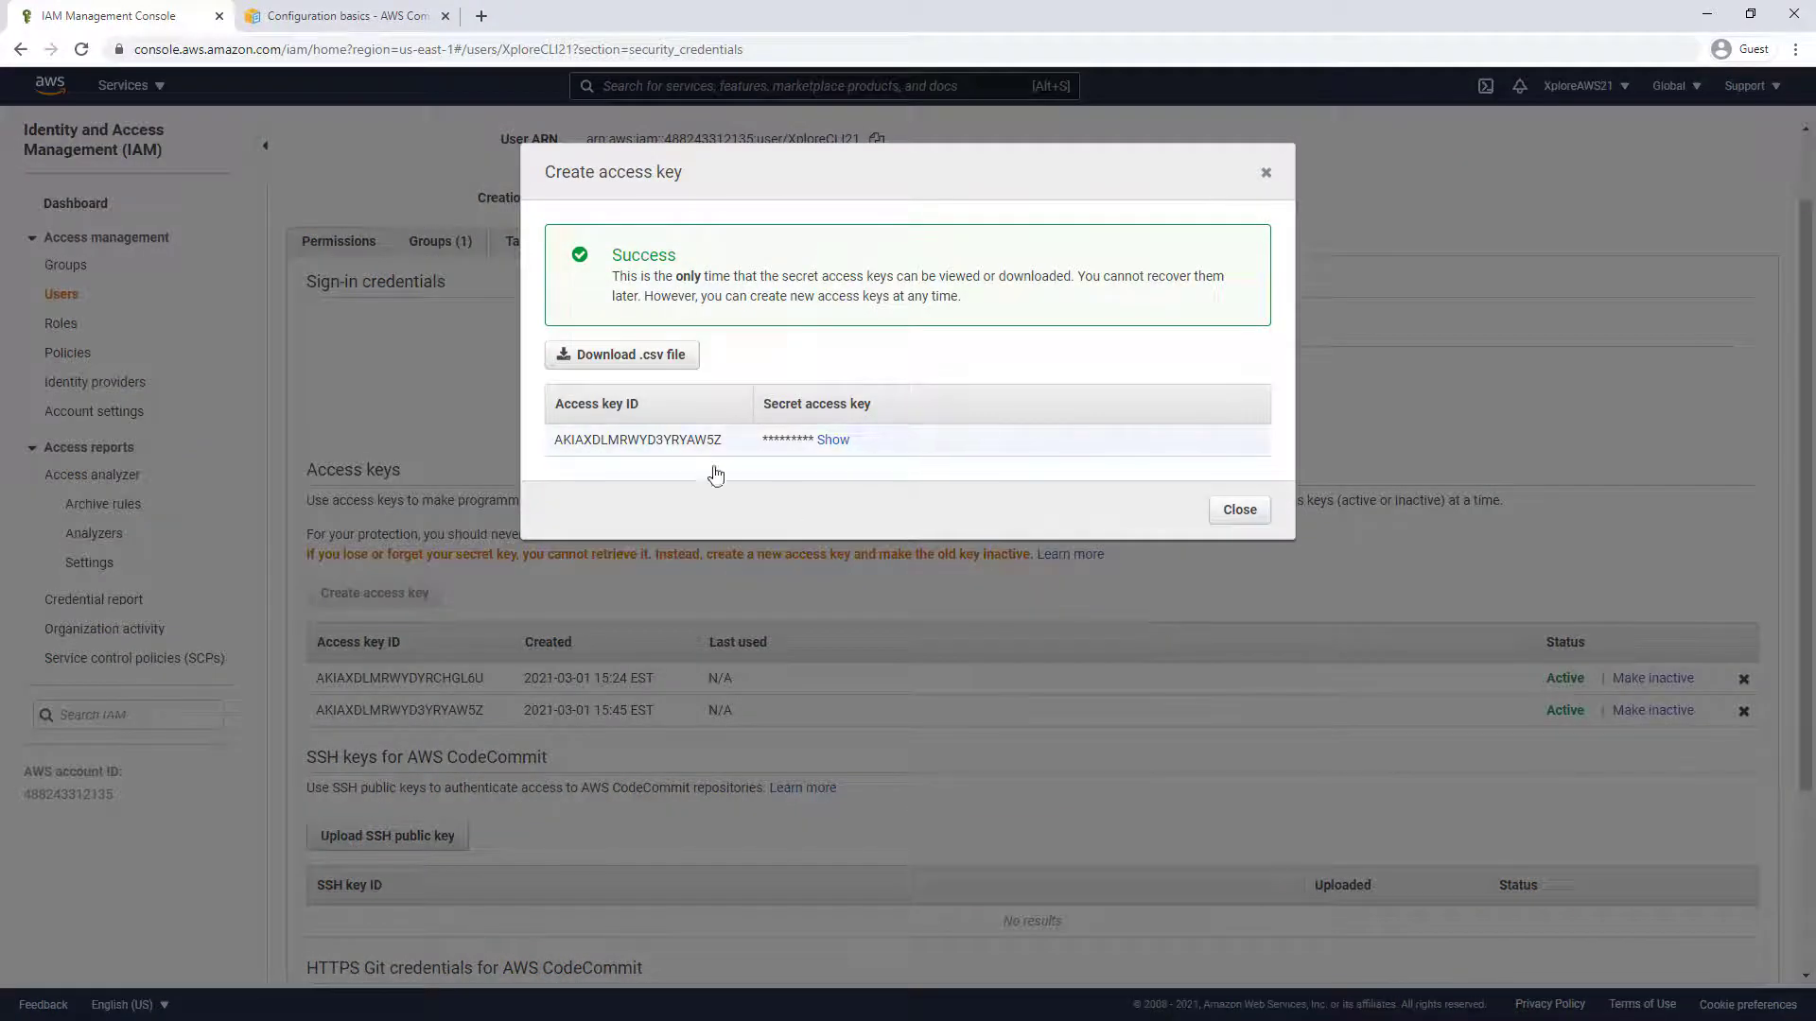
{"action": "left_click", "coordinate": [830, 441]}
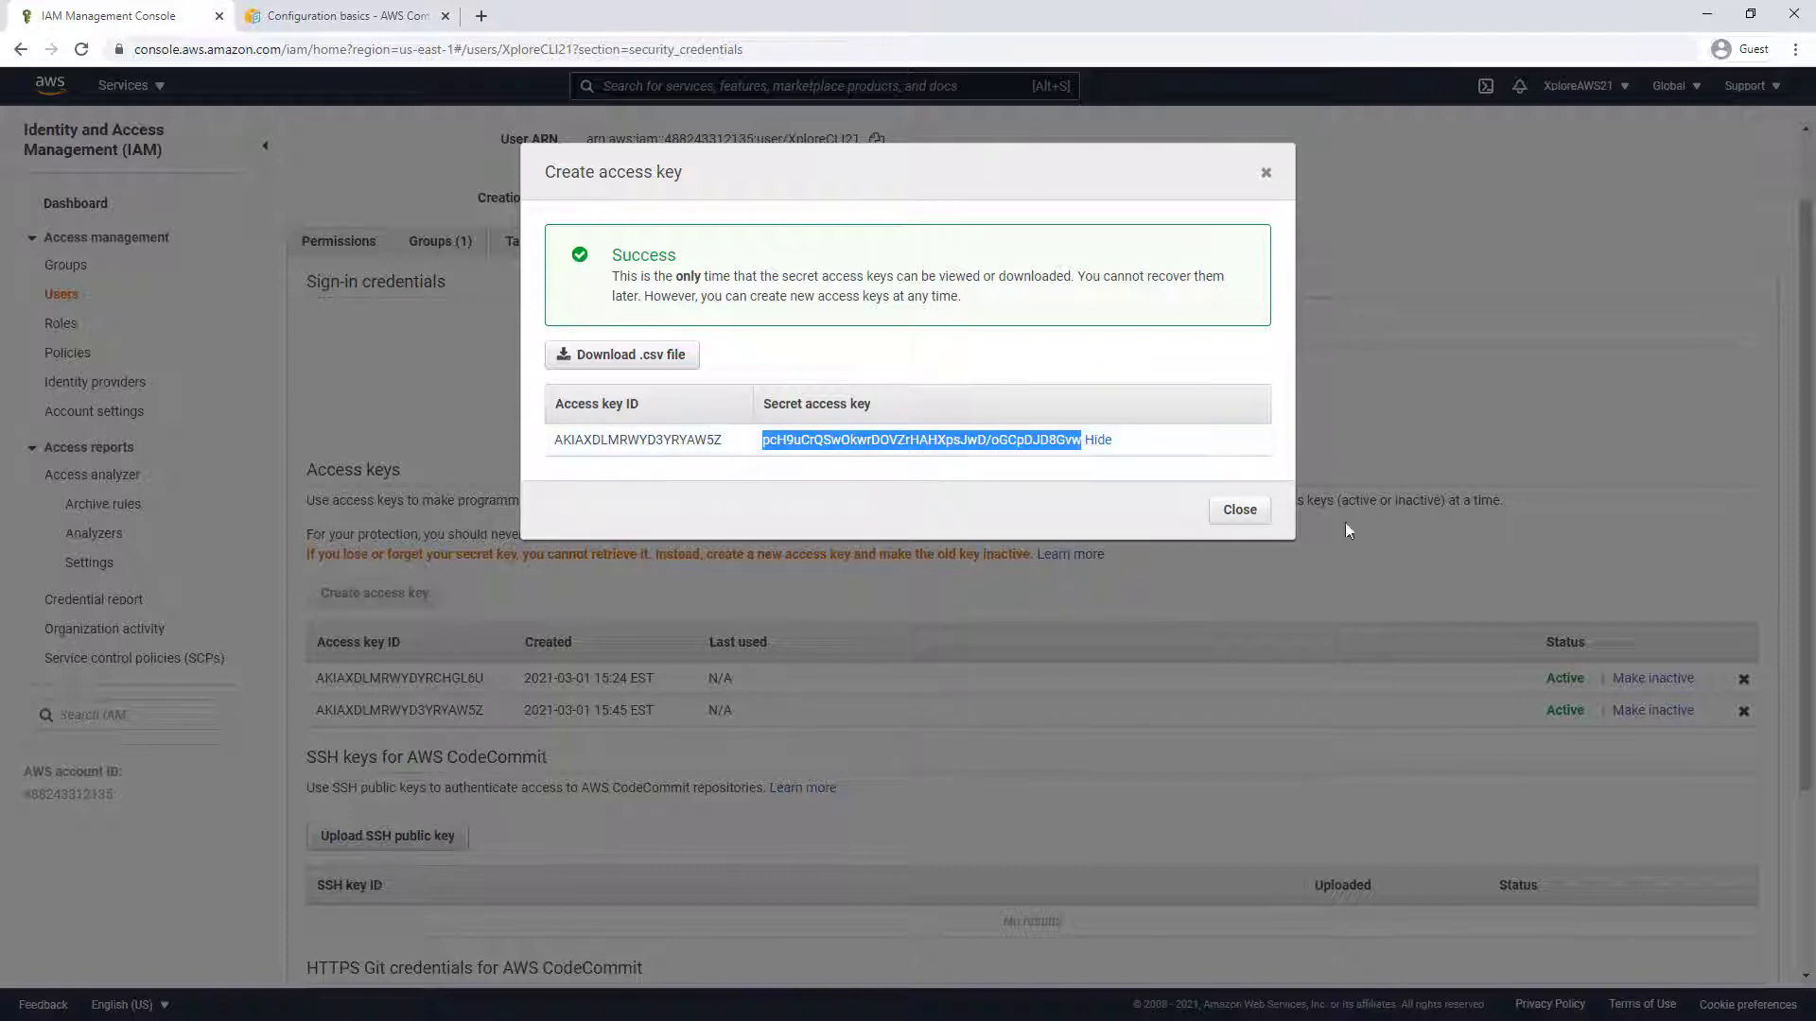
{"action": "left_click", "coordinate": [1241, 510]}
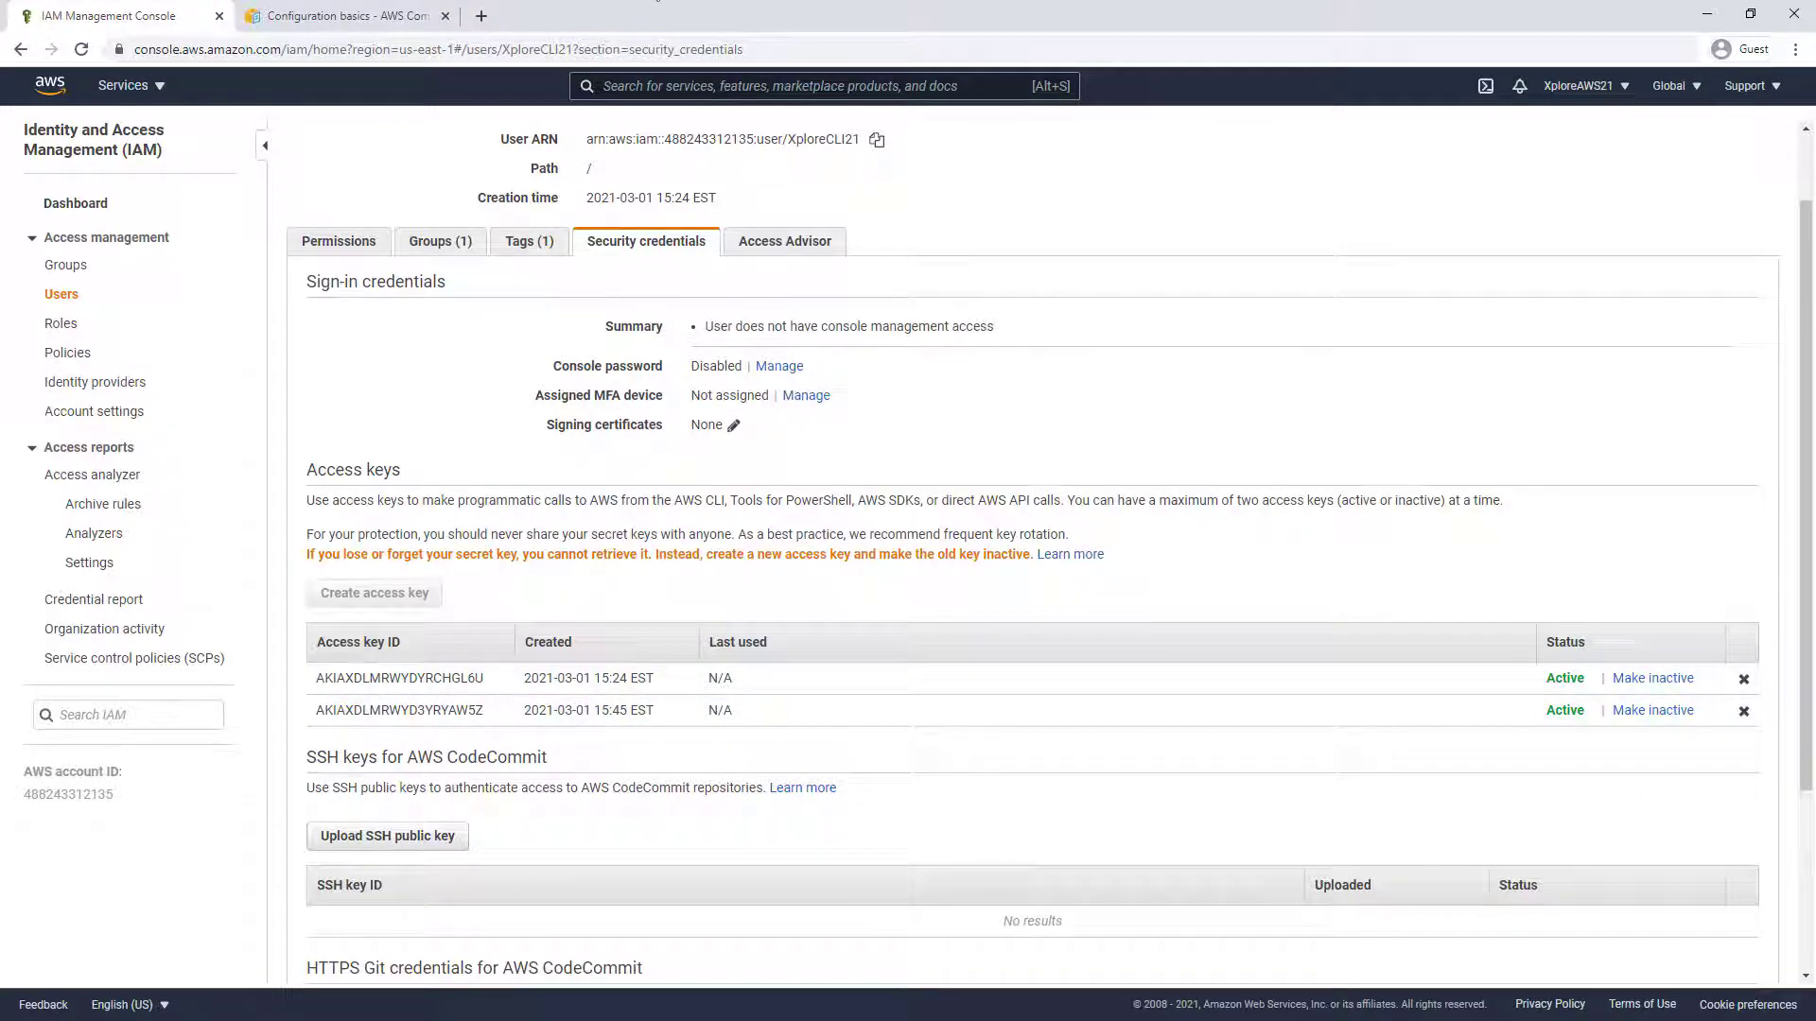
{"action": "key", "text": "alt+Tab"}
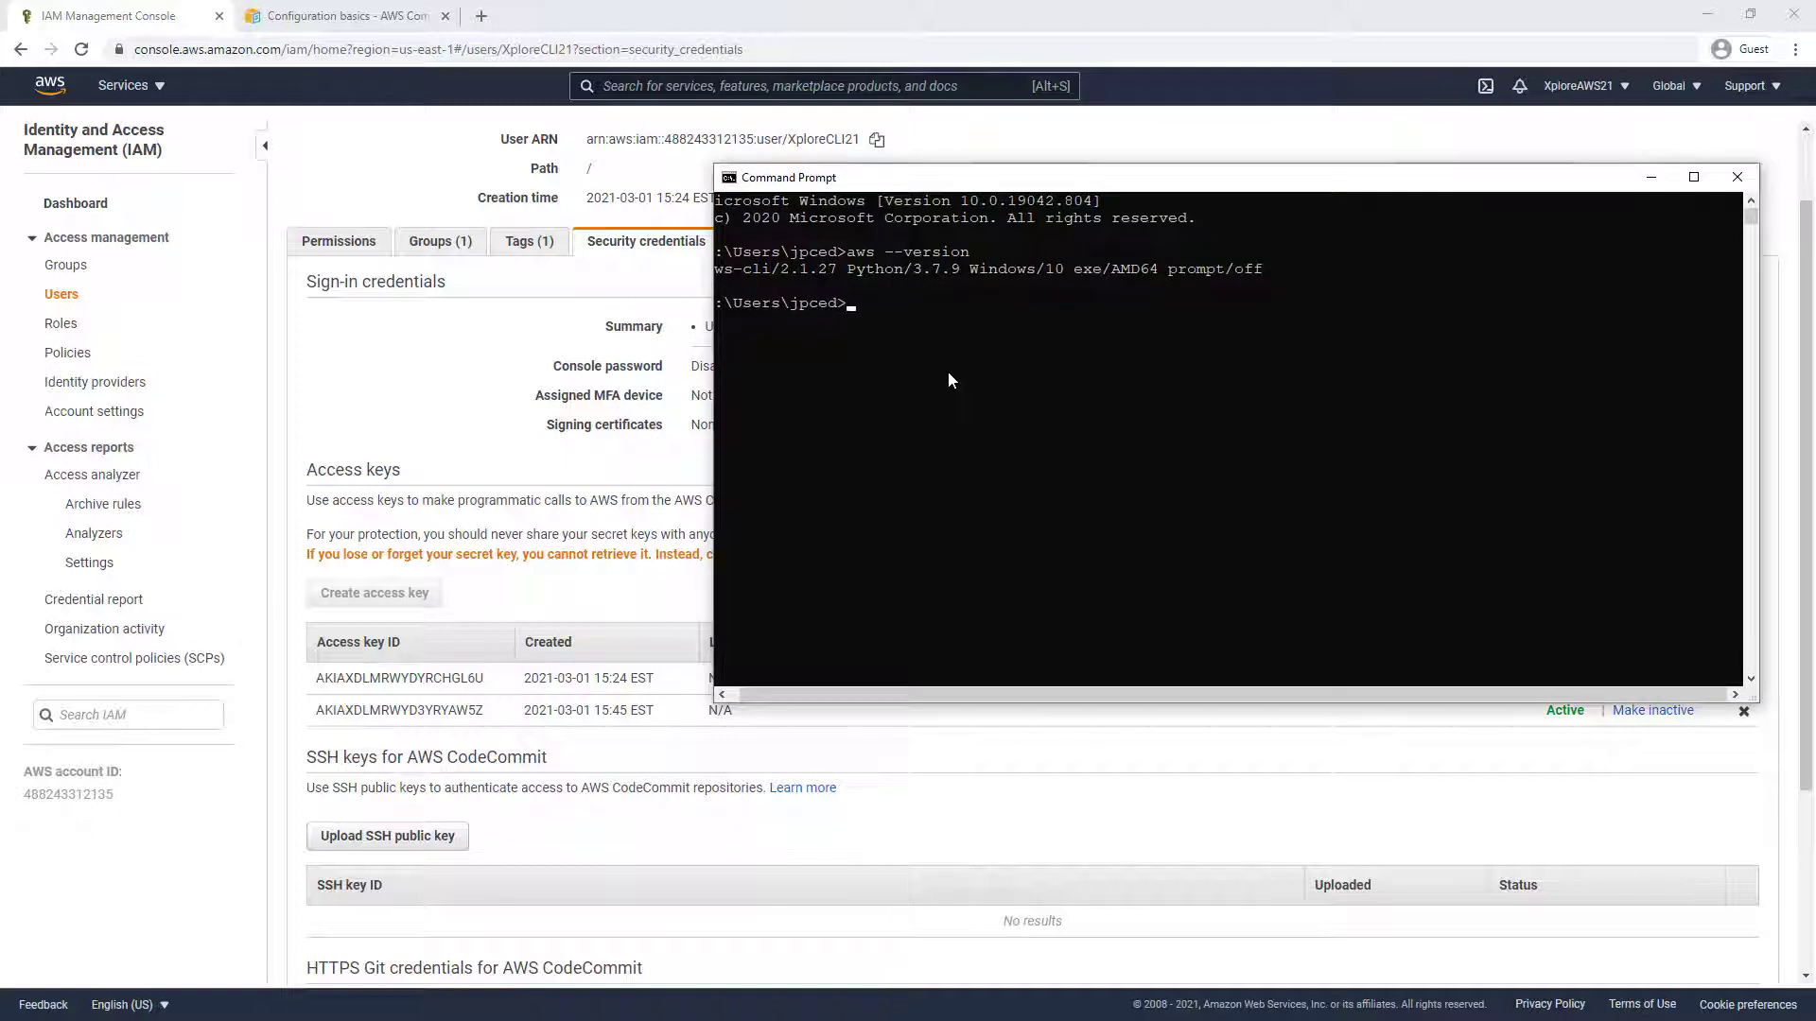
{"action": "type", "text": "aws confgure"}
{"action": "key", "text": "Return"}
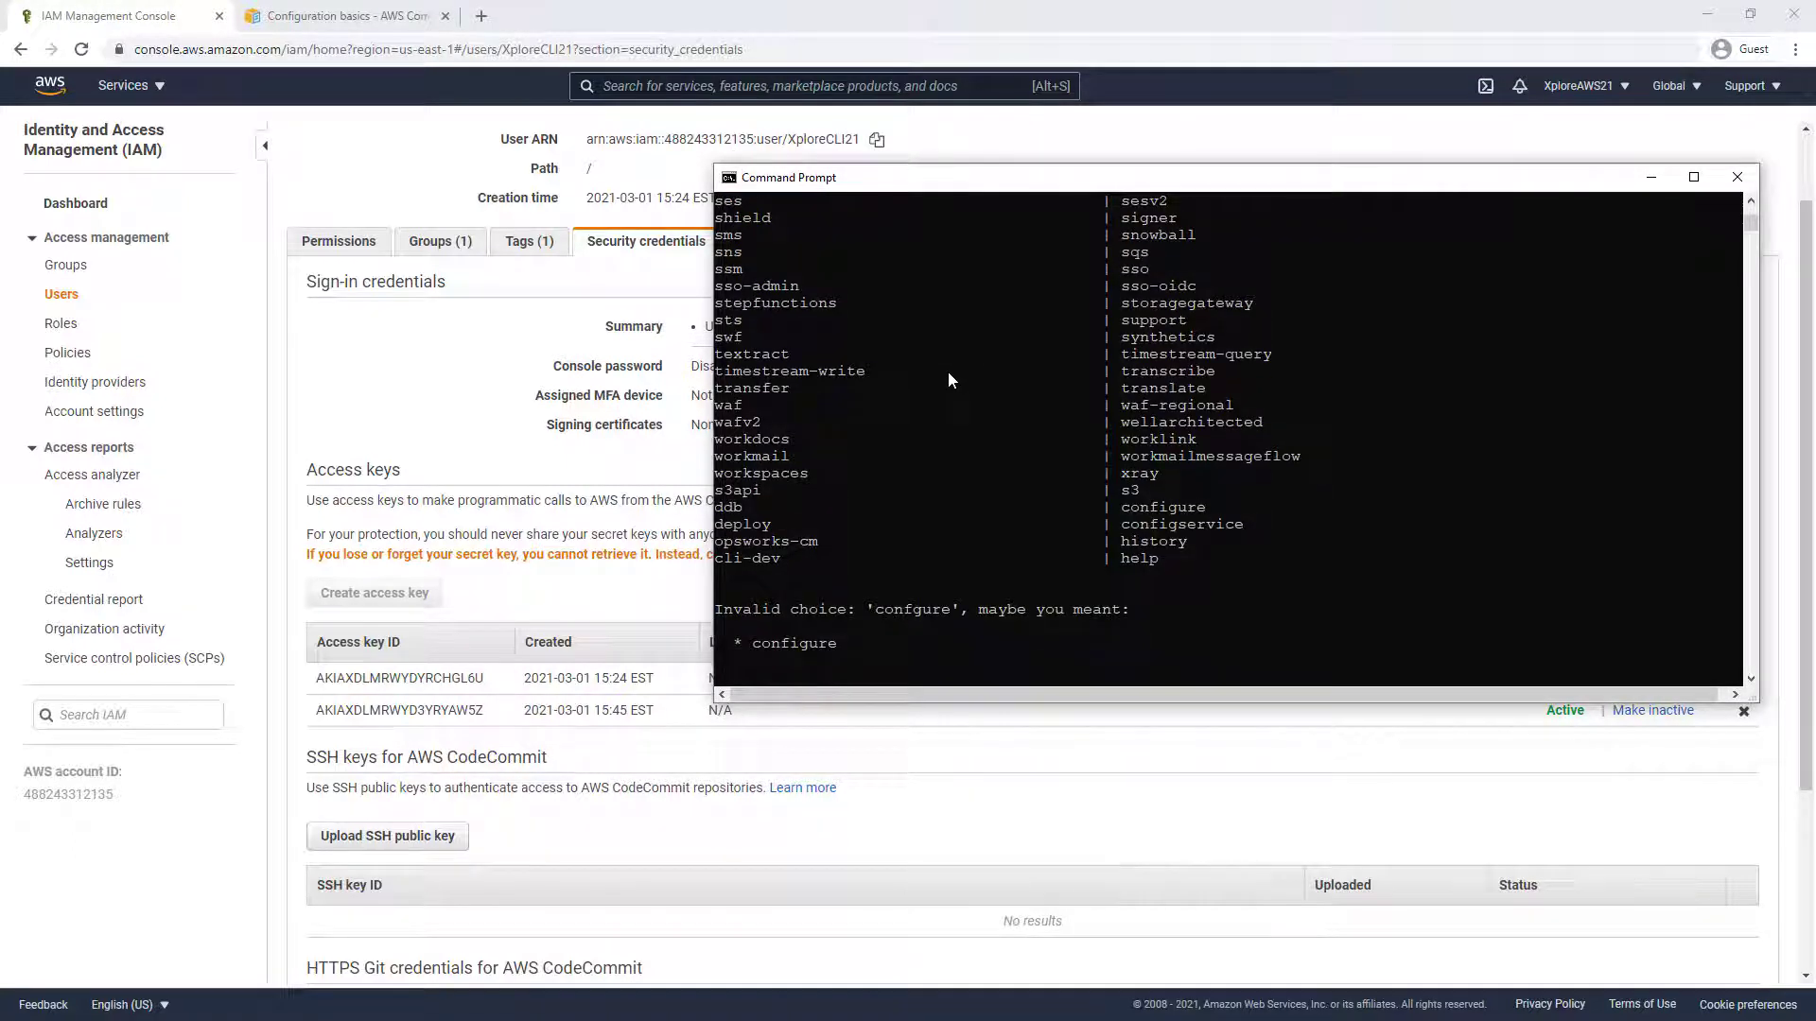
{"action": "key", "text": "Return"}
{"action": "key", "text": "Return"}
{"action": "key", "text": "Return"}
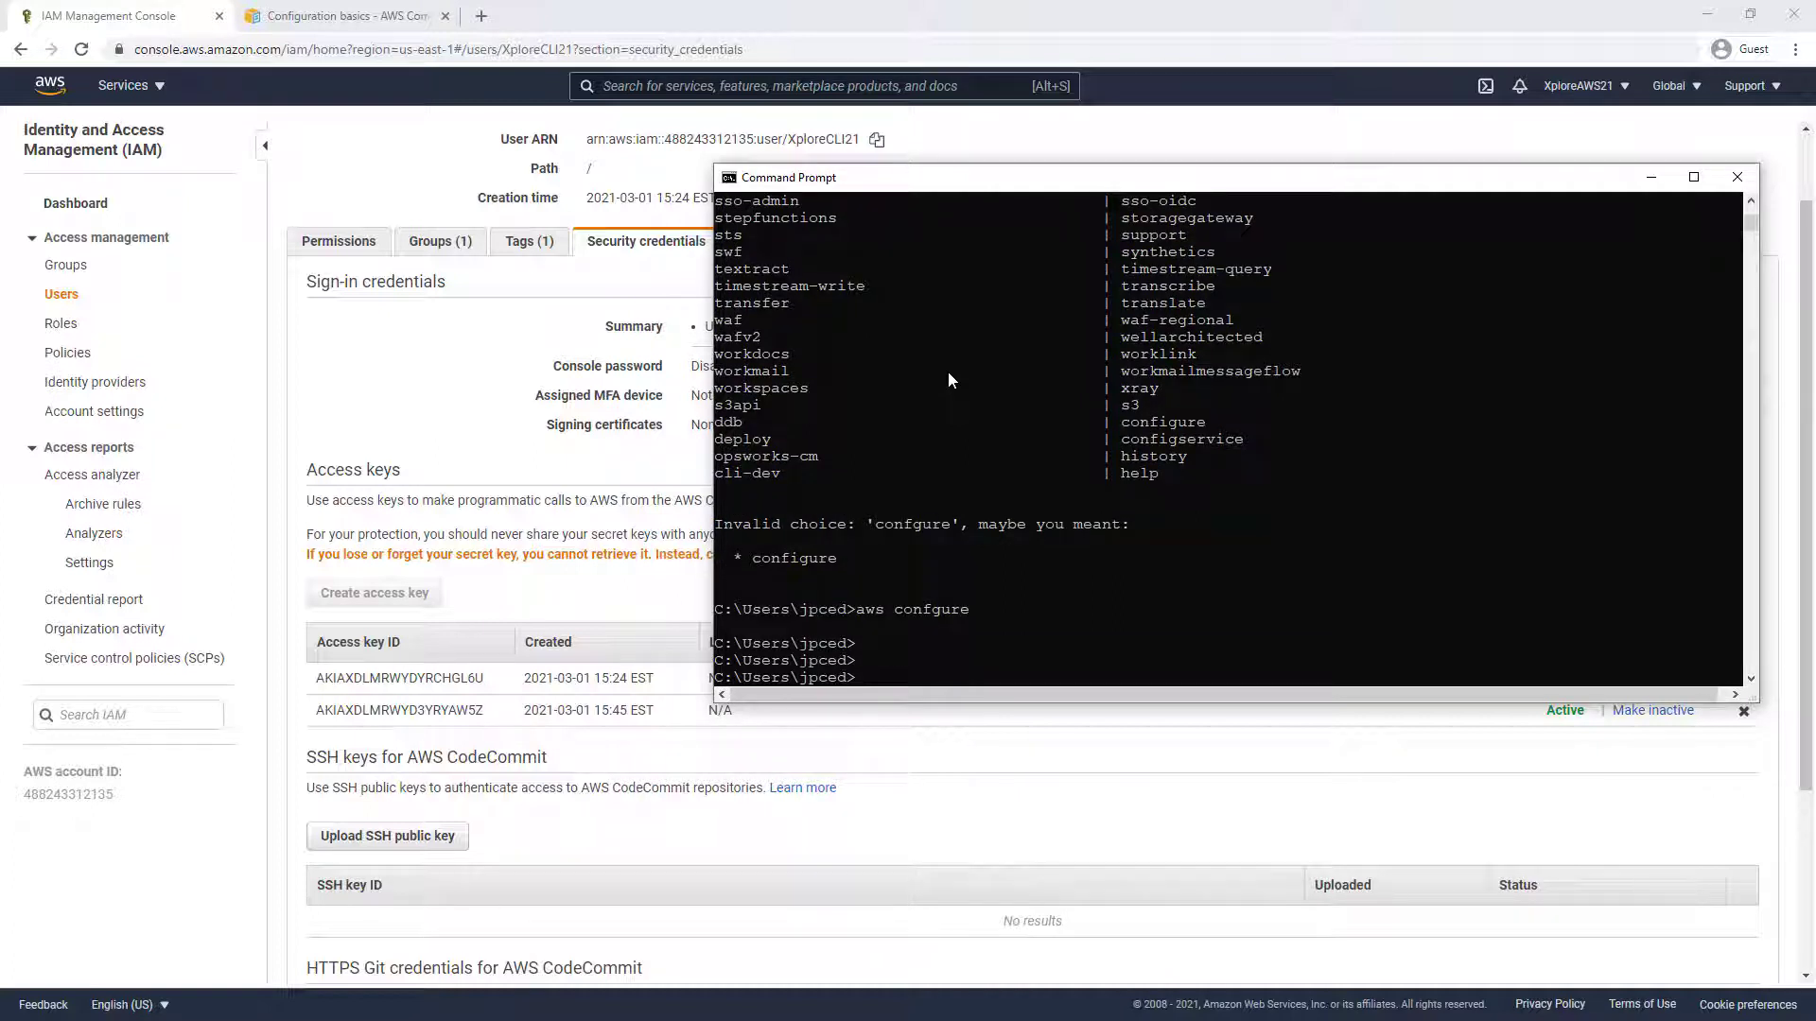
{"action": "left_click", "coordinate": [1059, 470]}
{"action": "key", "text": "Return"}
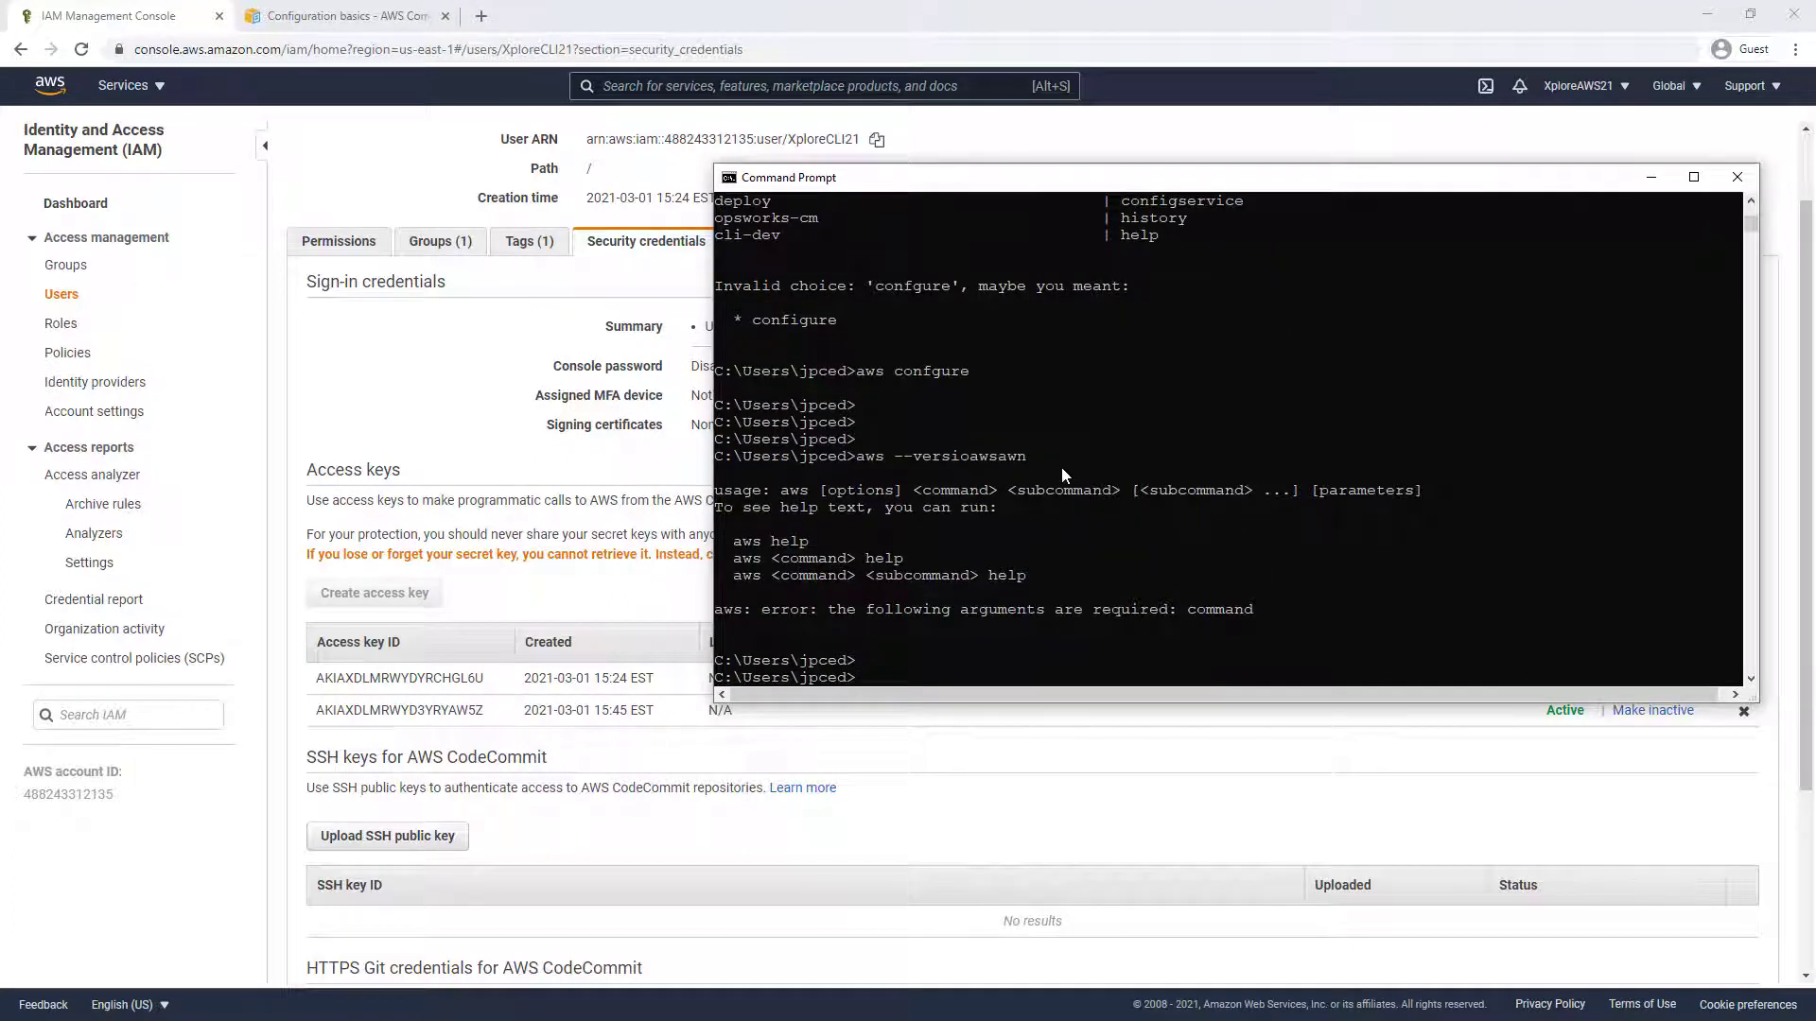
{"action": "left_click", "coordinate": [1737, 177]}
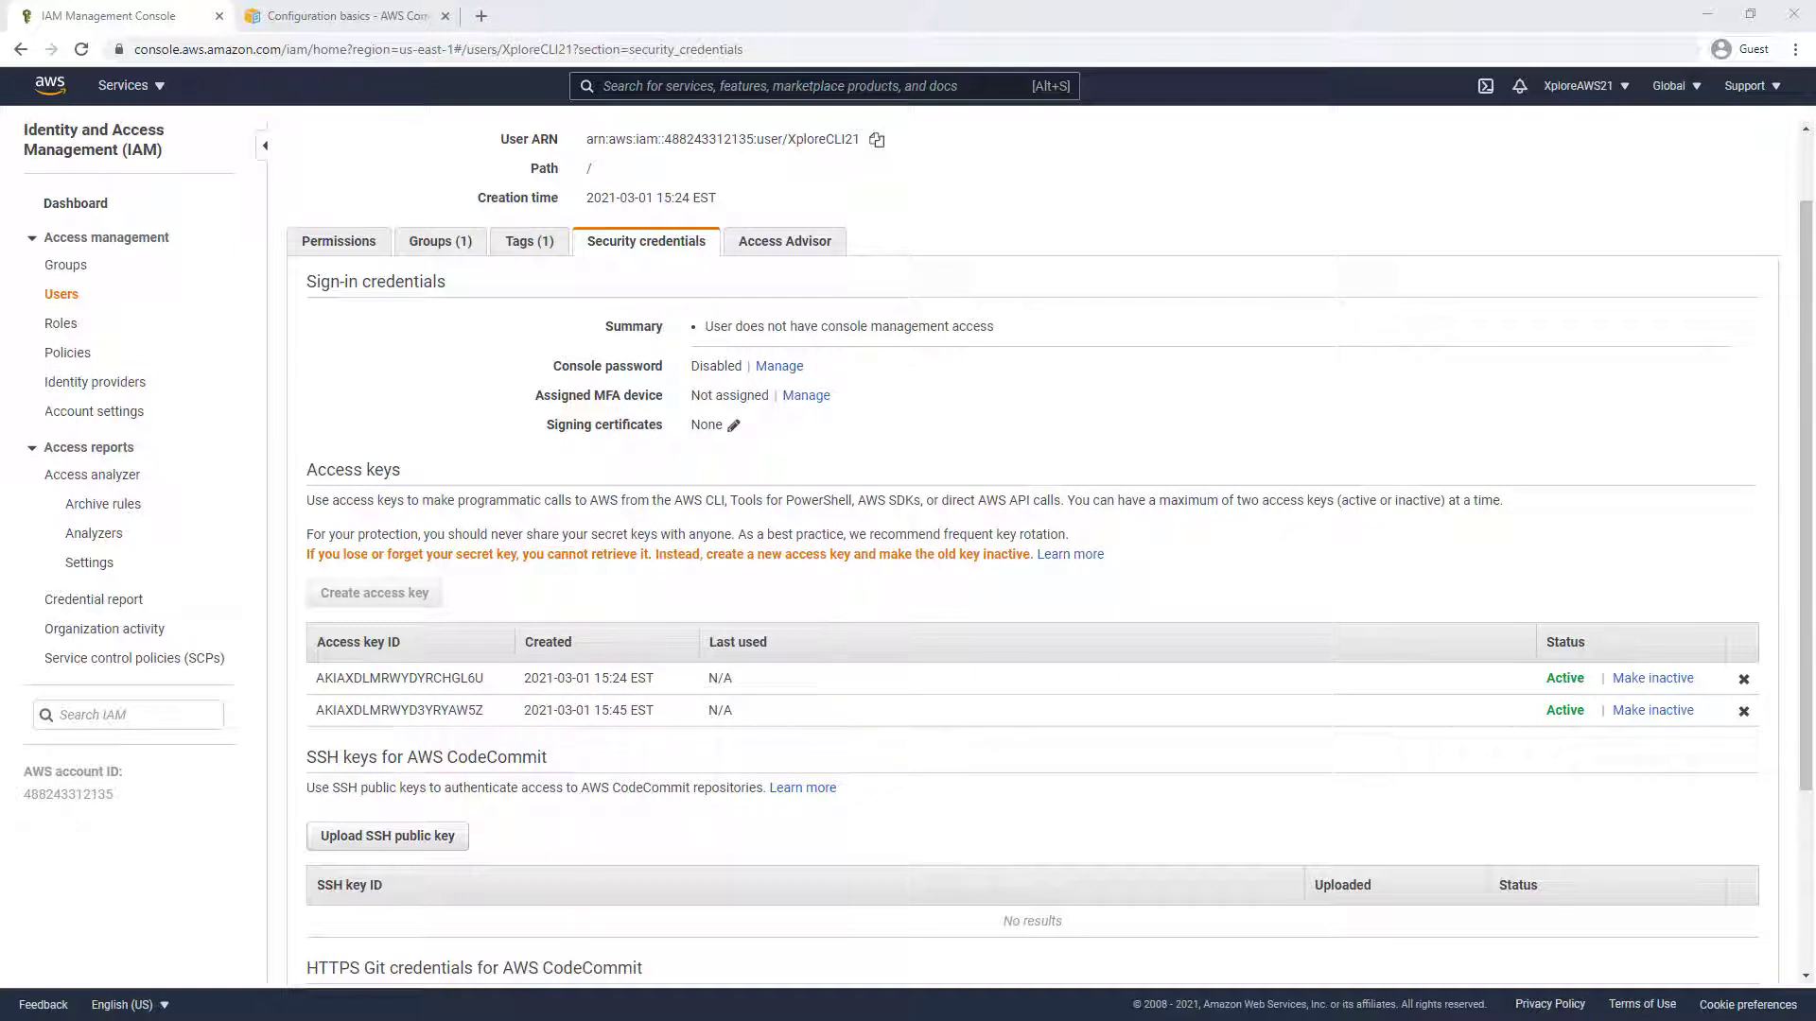
- Start the AWS CLI setup in a fresh Command Prompt window with the aws configure command
{"action": "left_click_drag", "start_coordinate": [1104, 365], "coordinate": [1305, 338]}
{"action": "type", "text": "aws configu"}
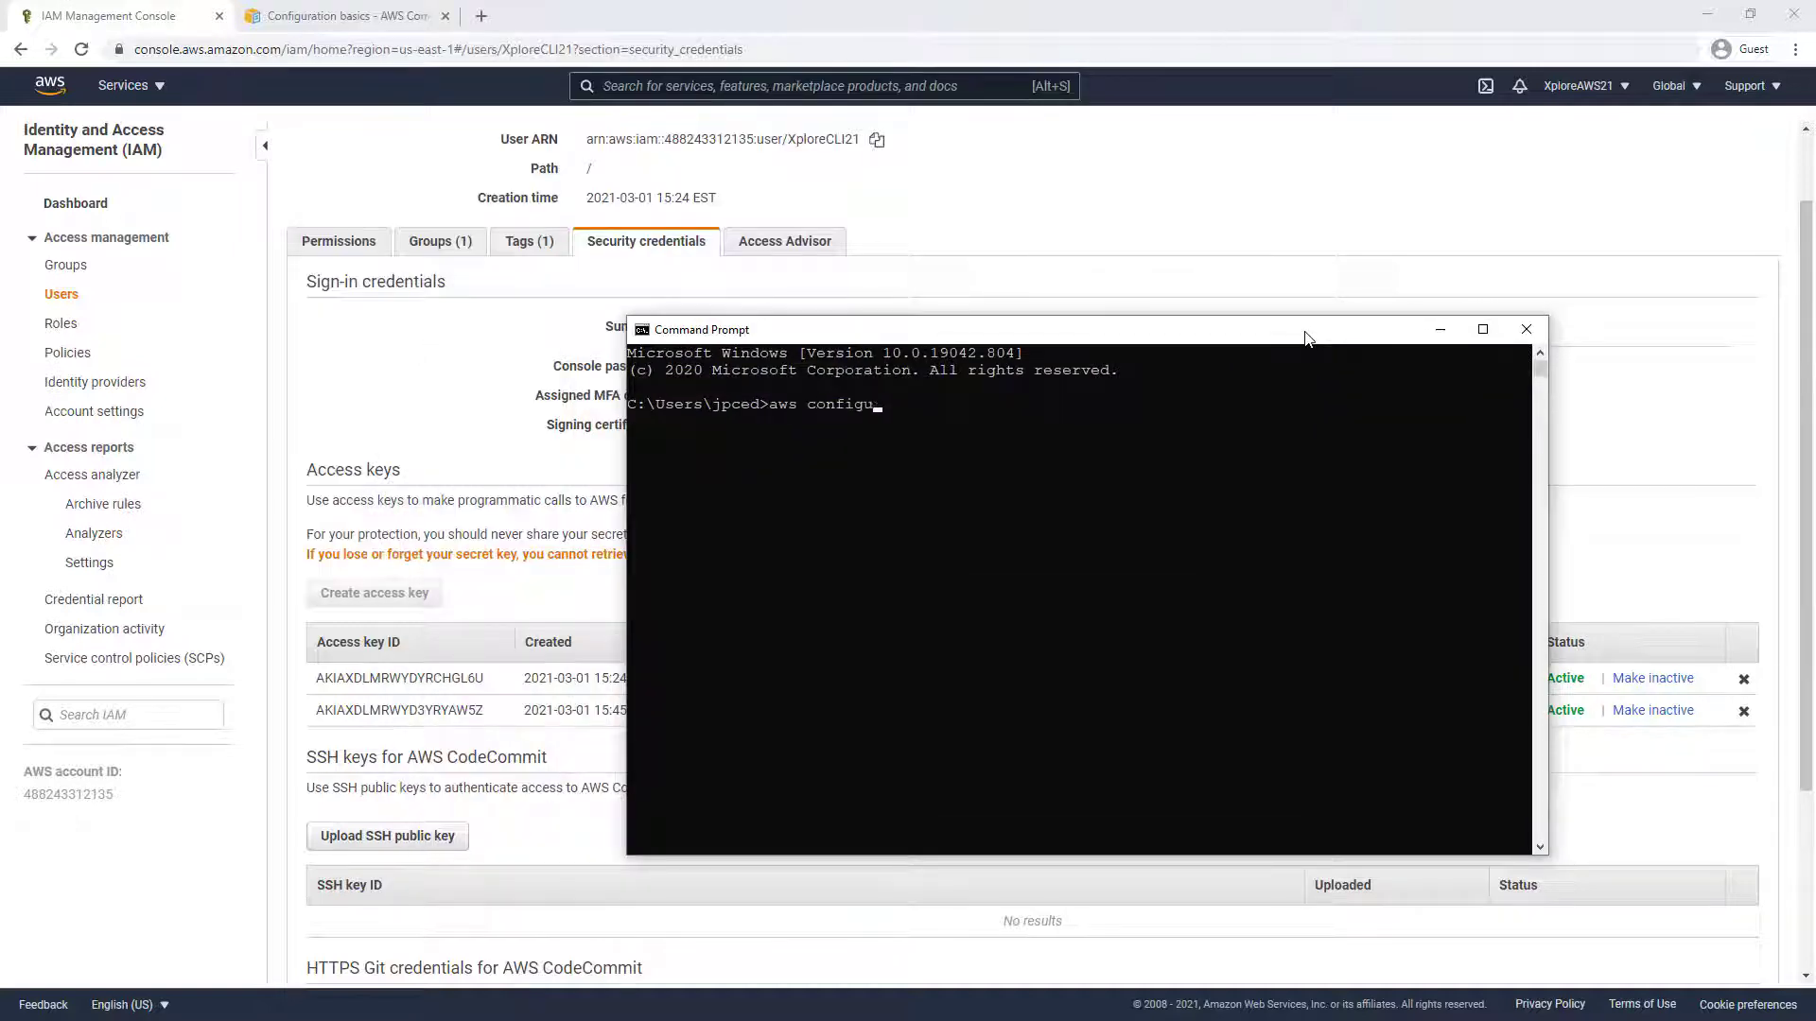
{"action": "type", "text": "re"}
{"action": "key", "text": "Return"}
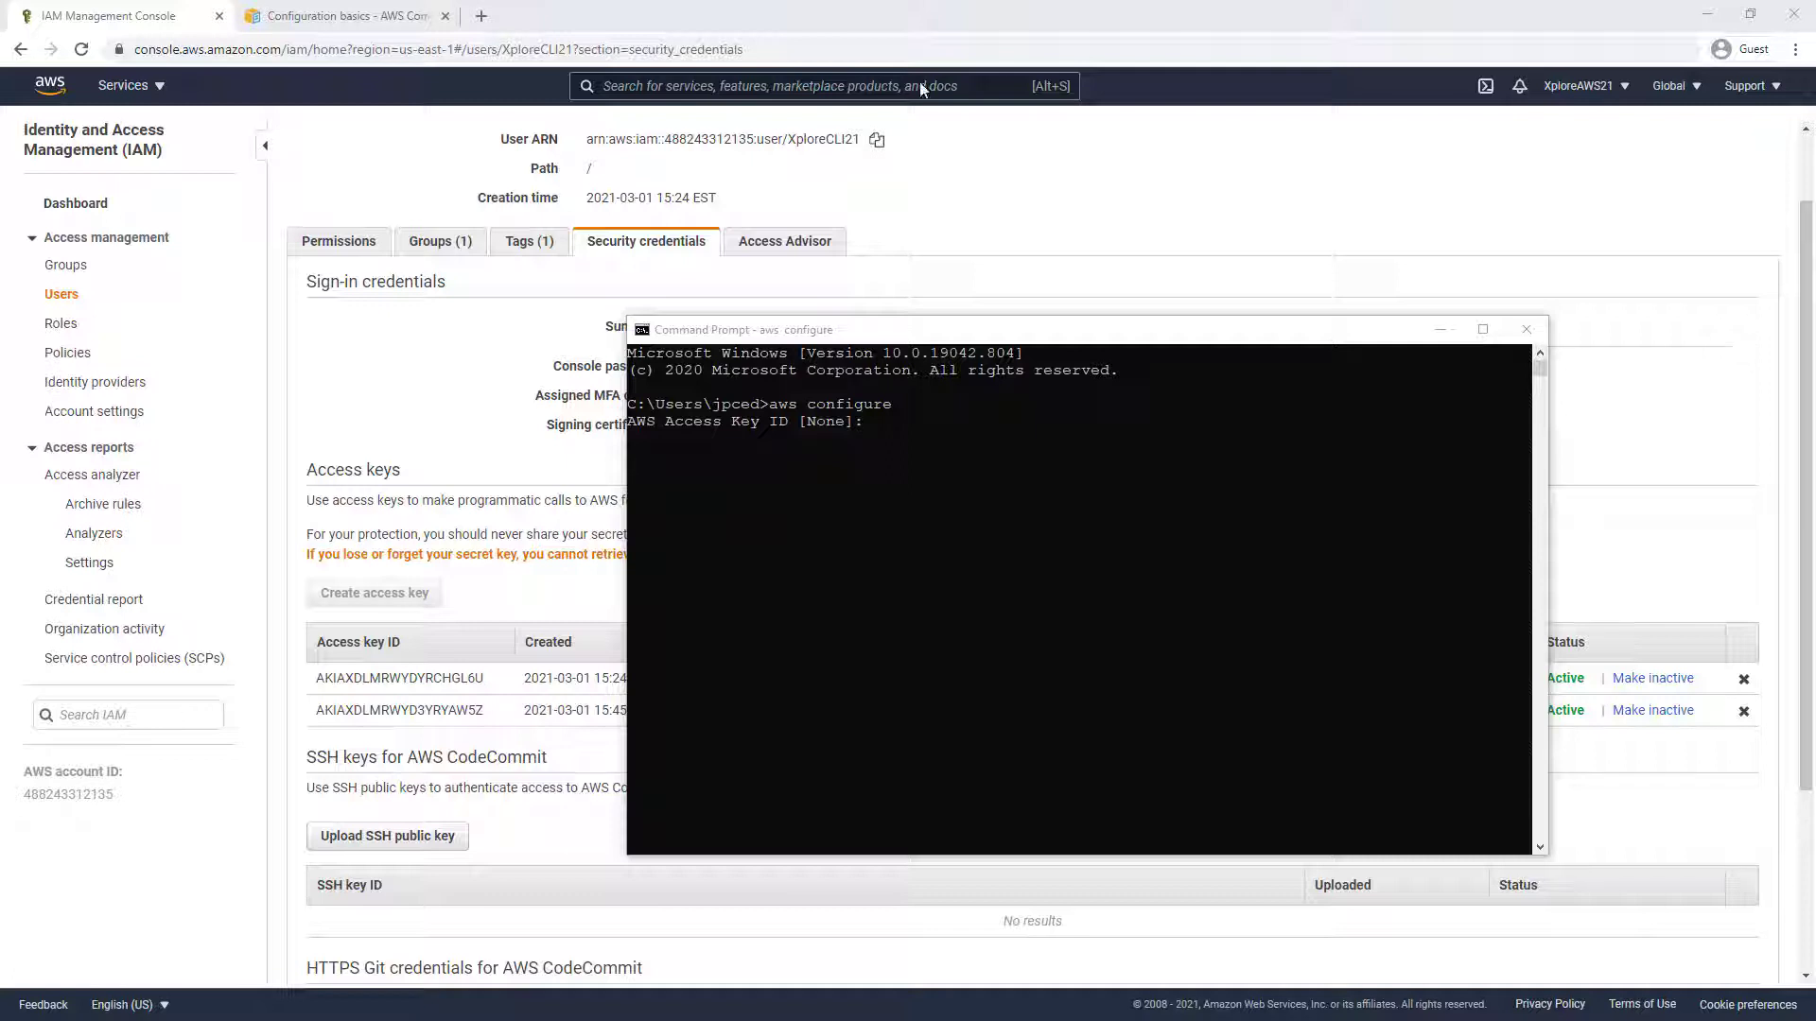
- Paste the CLI user's AWS access key ID and secret access key at their configuration prompts
{"action": "left_click", "coordinate": [960, 423]}
{"action": "right_click", "coordinate": [887, 427]}
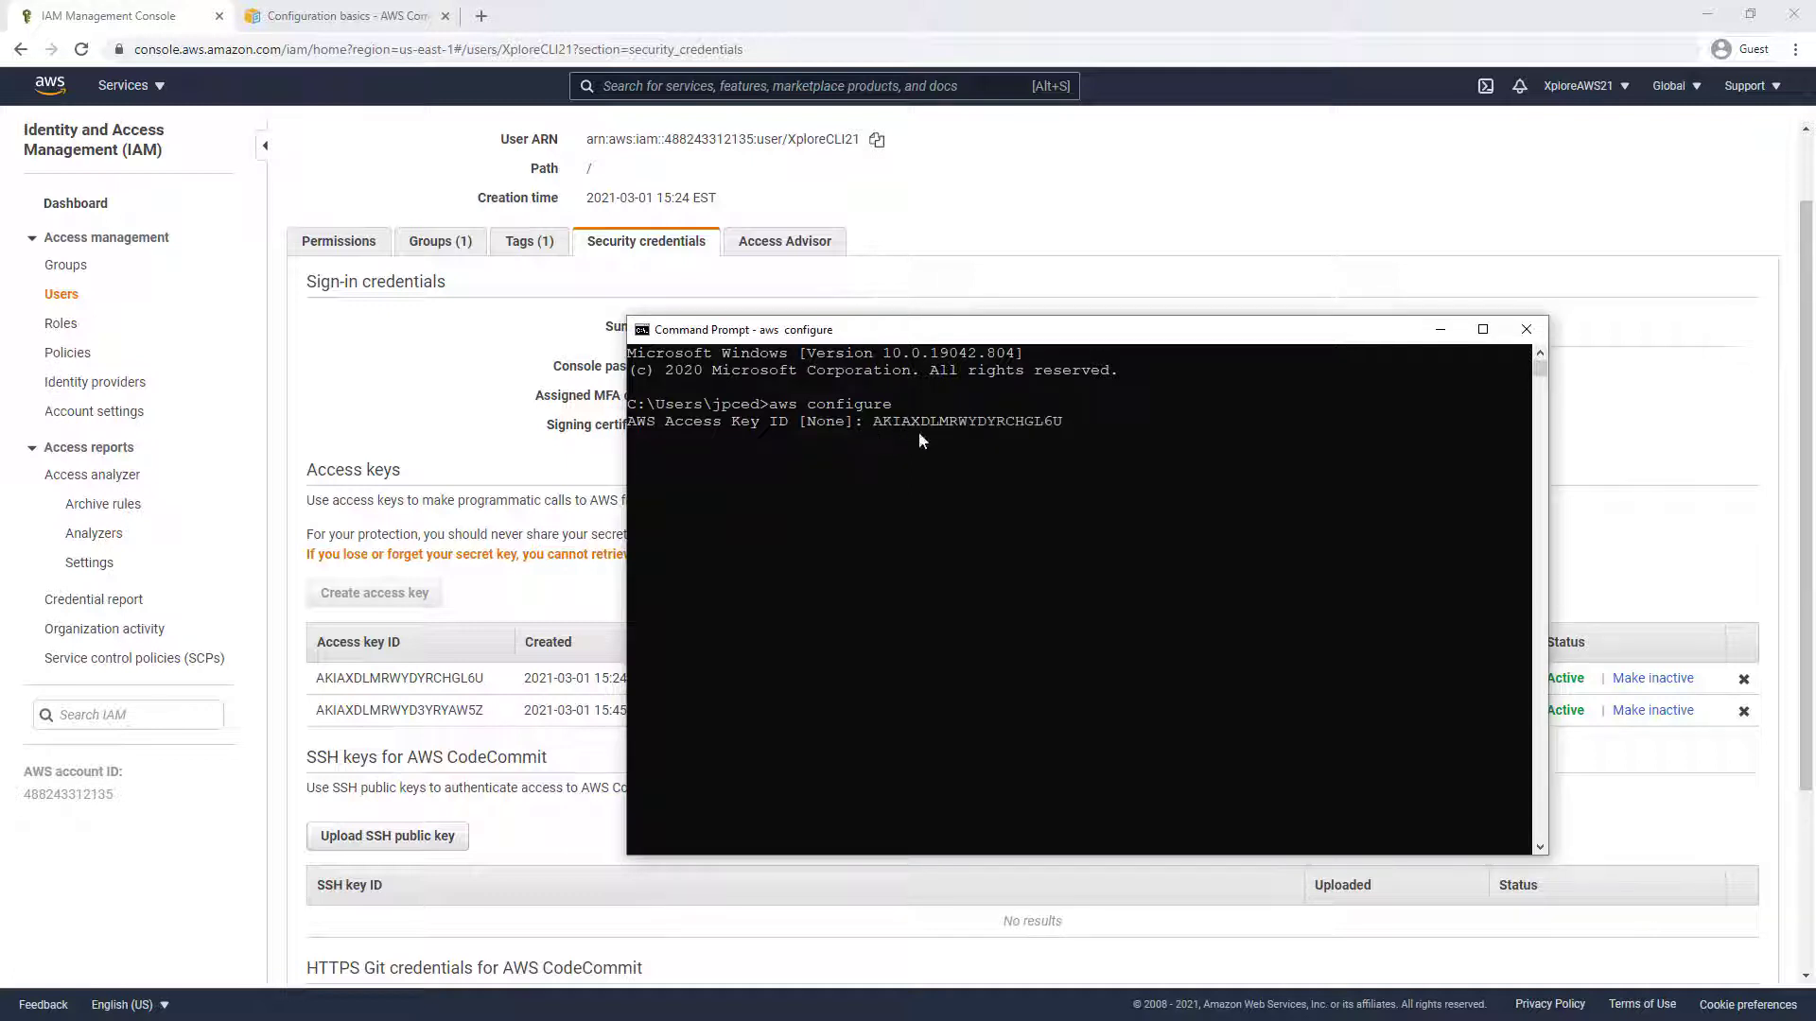
{"action": "key", "text": "Return"}
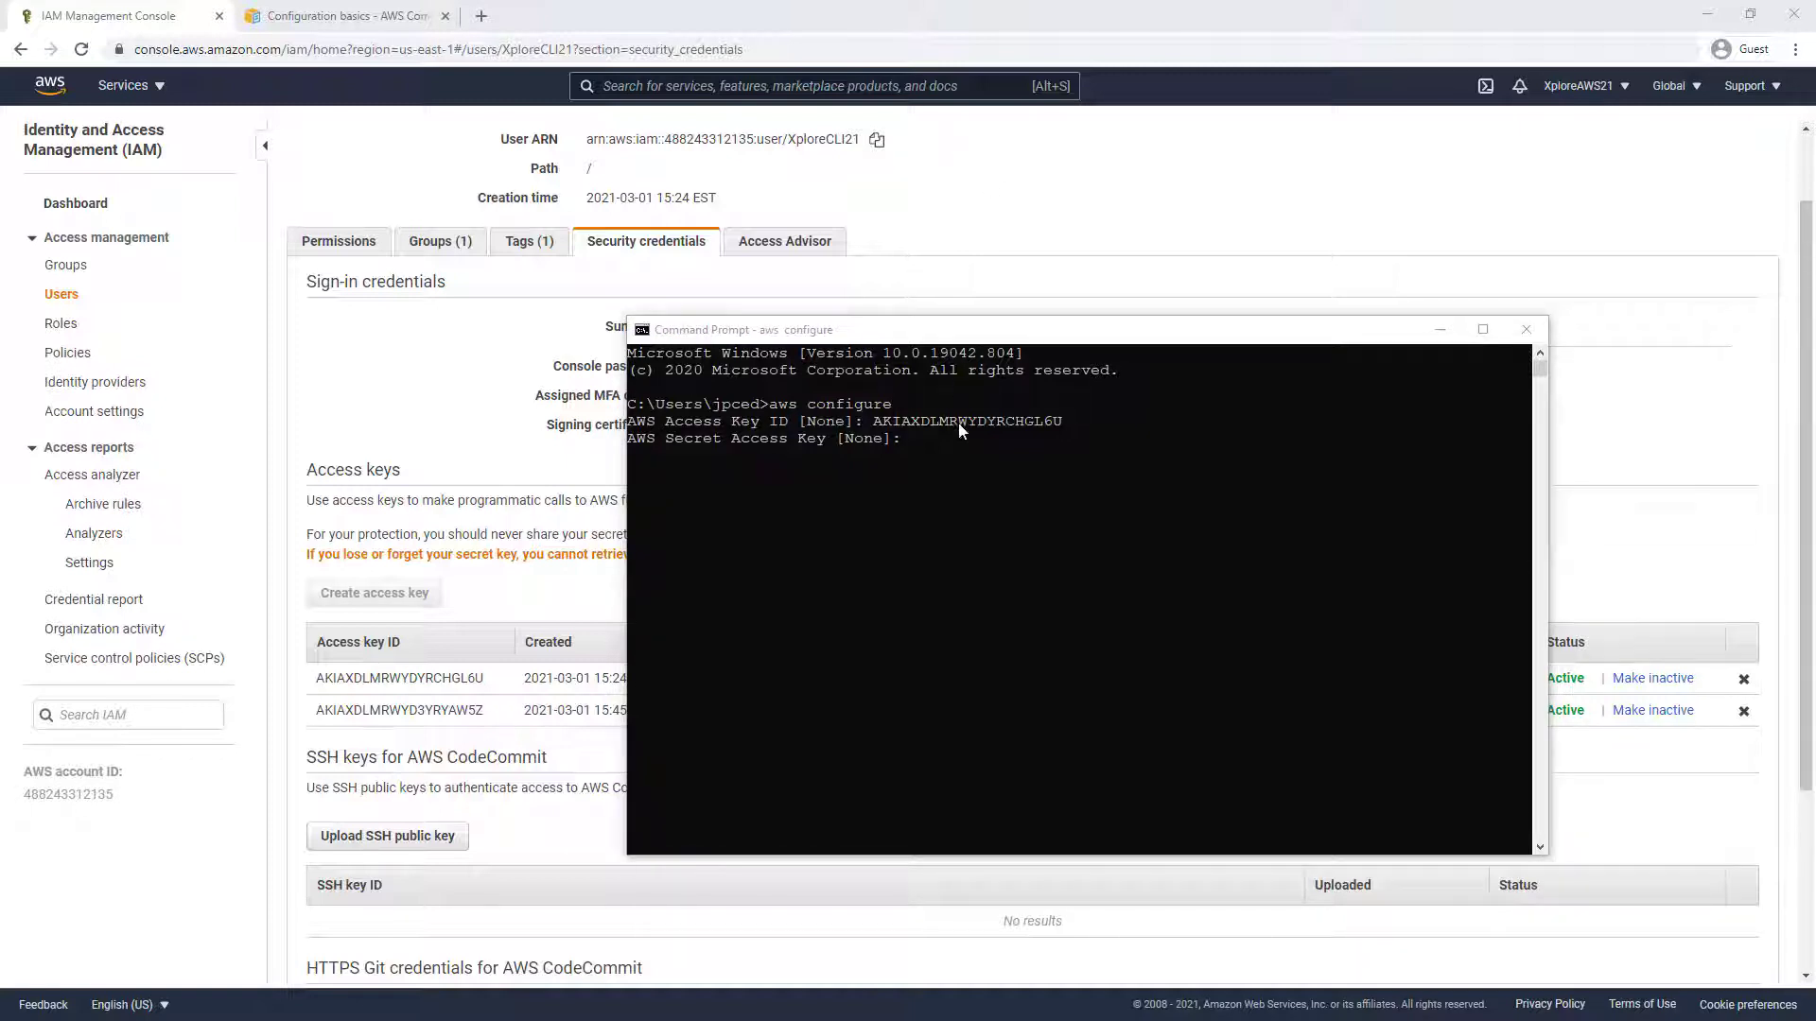
{"action": "left_click", "coordinate": [908, 444]}
{"action": "key", "text": "ctrl+v"}
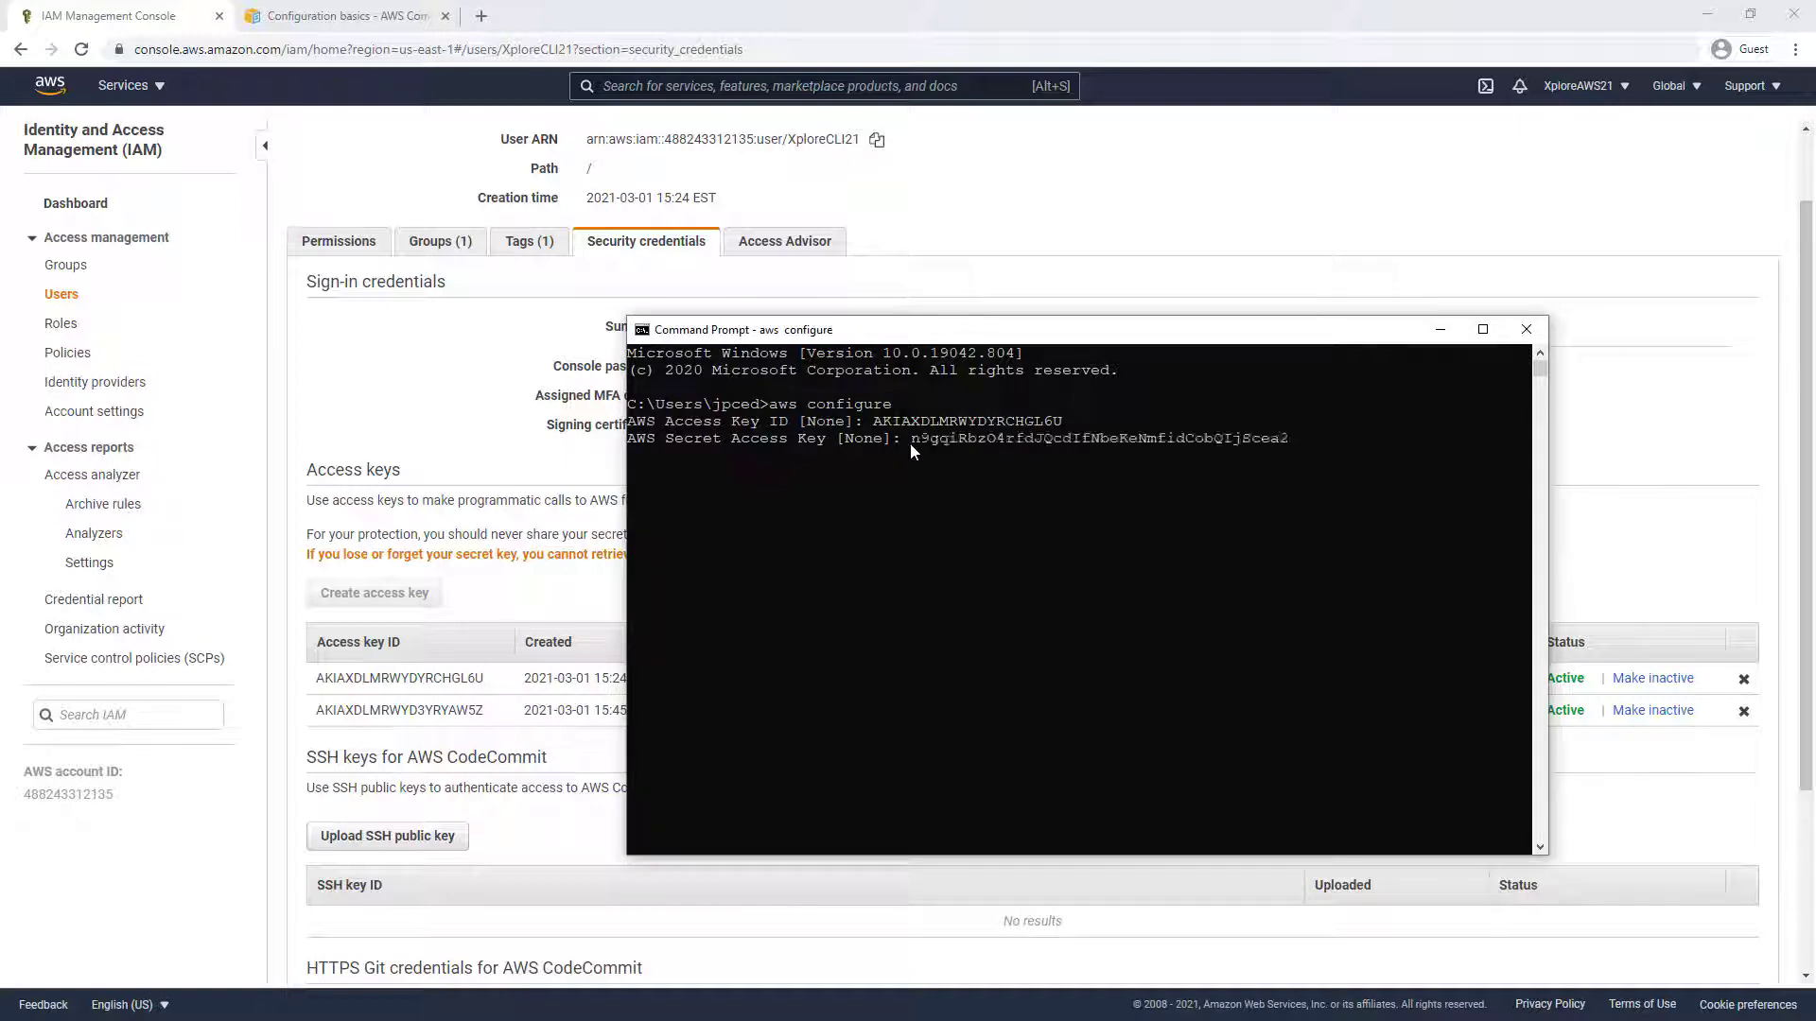
{"action": "key", "text": "Return"}
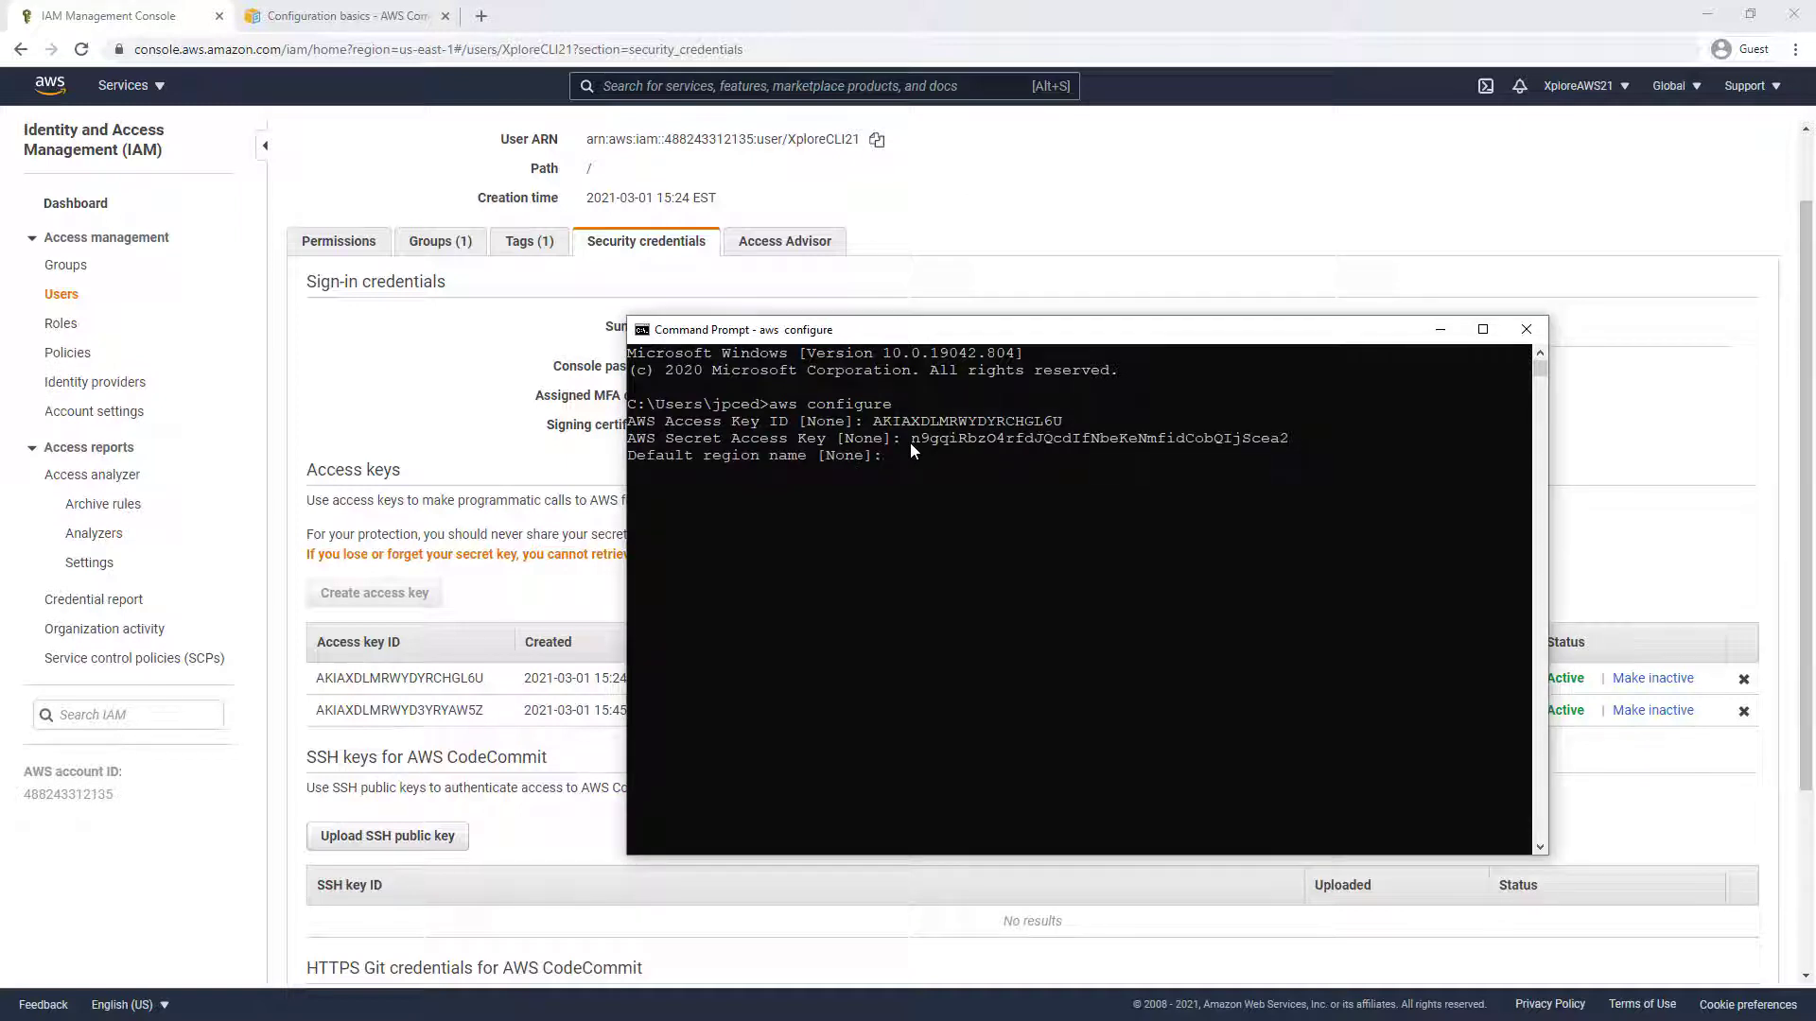
- Switch the AWS Management Console to the US East (N. Virginia) region and review the list of region codes
{"action": "left_click", "coordinate": [308, 17]}
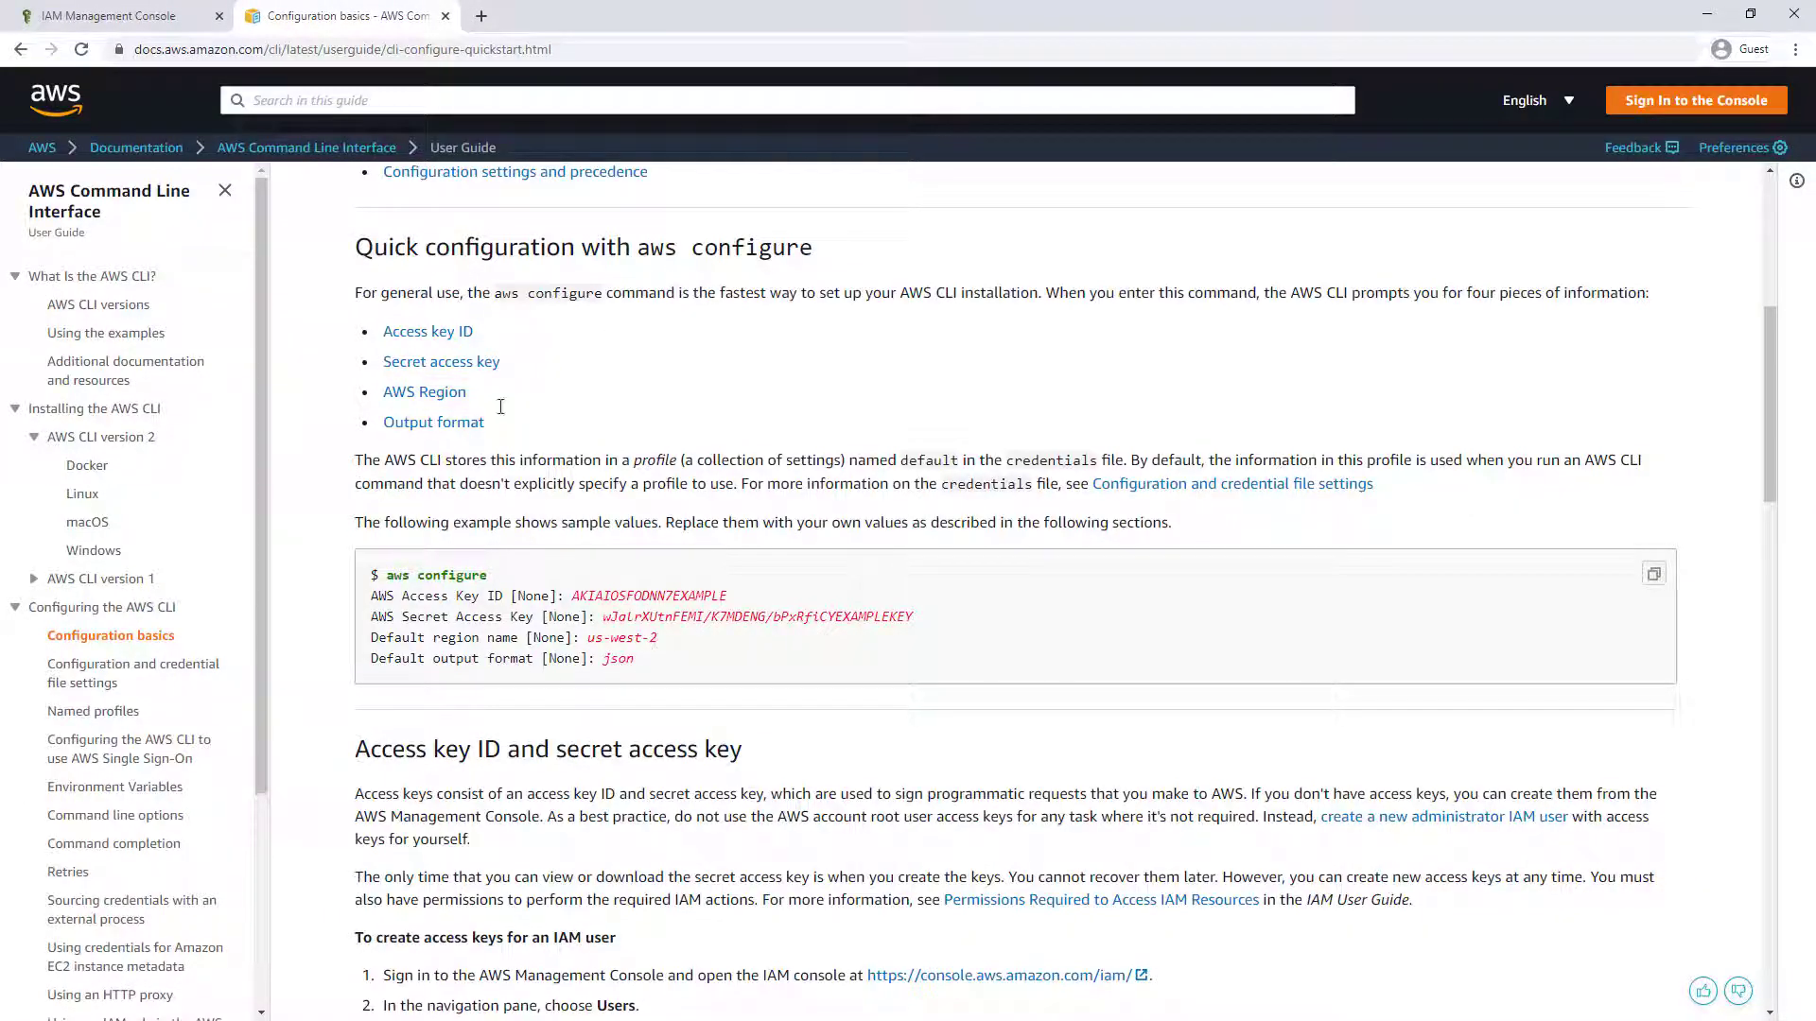
{"action": "left_click", "coordinate": [112, 6]}
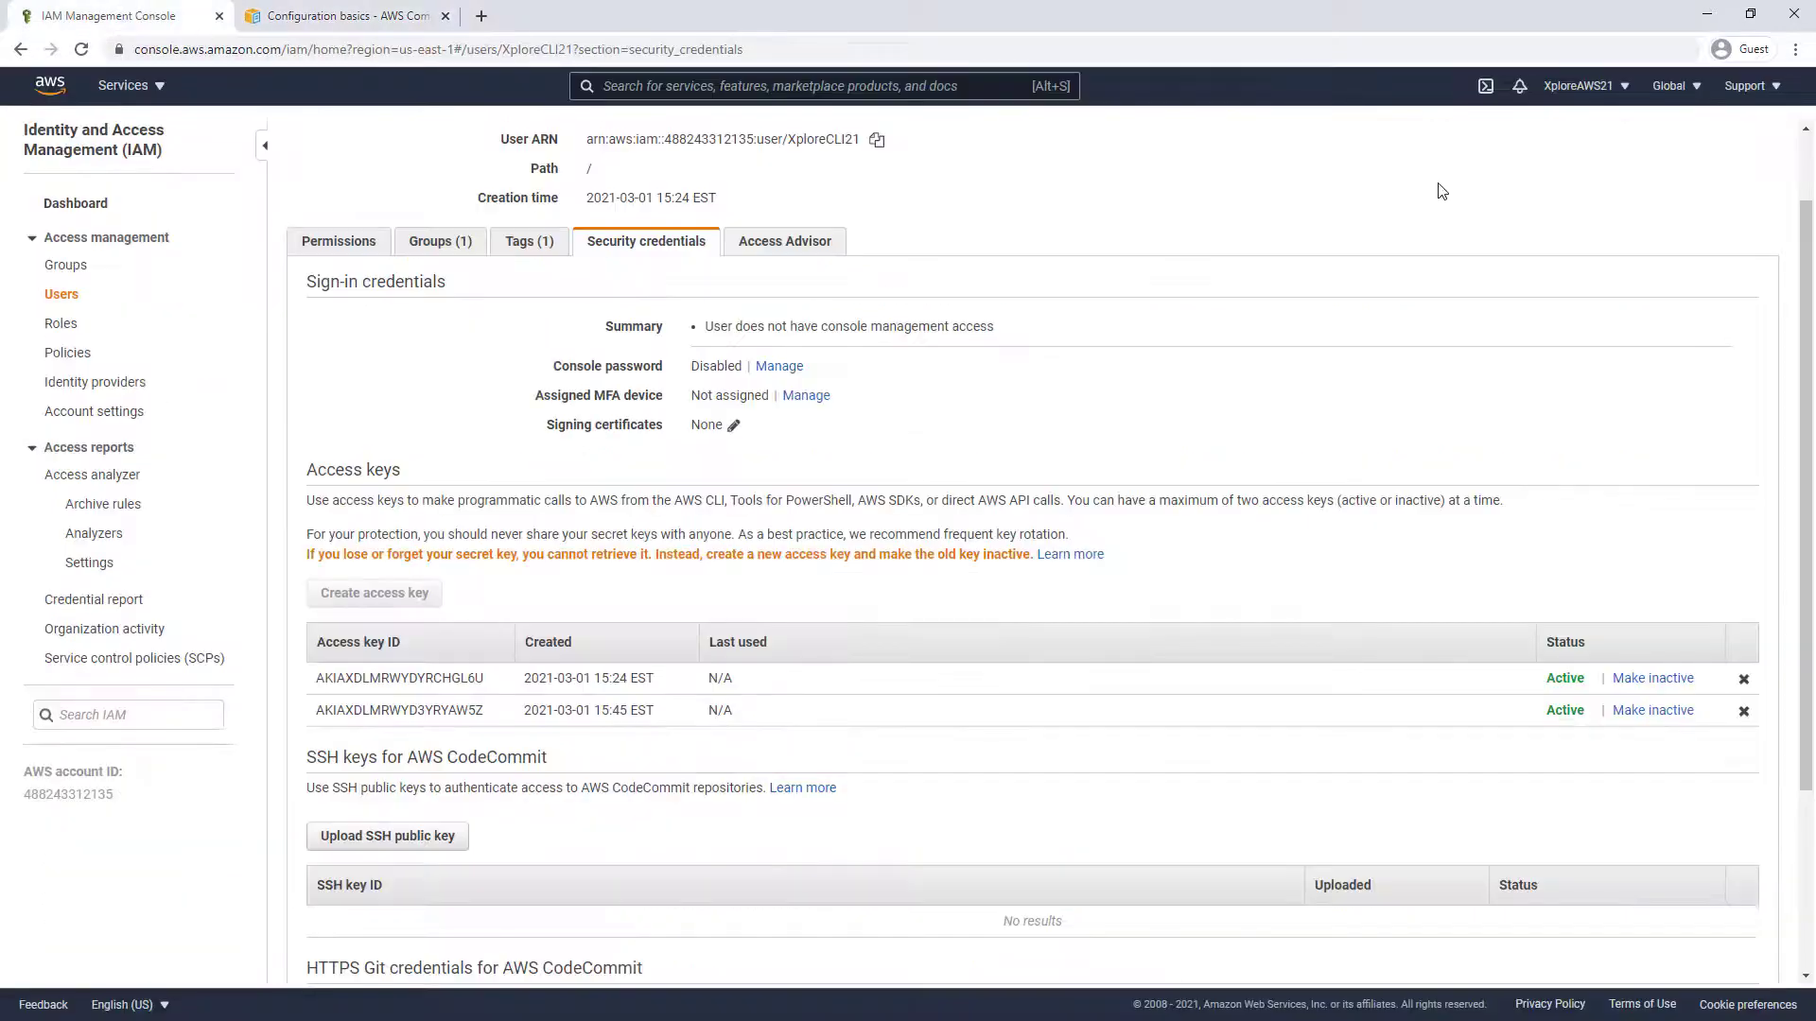
{"action": "left_click", "coordinate": [1675, 86]}
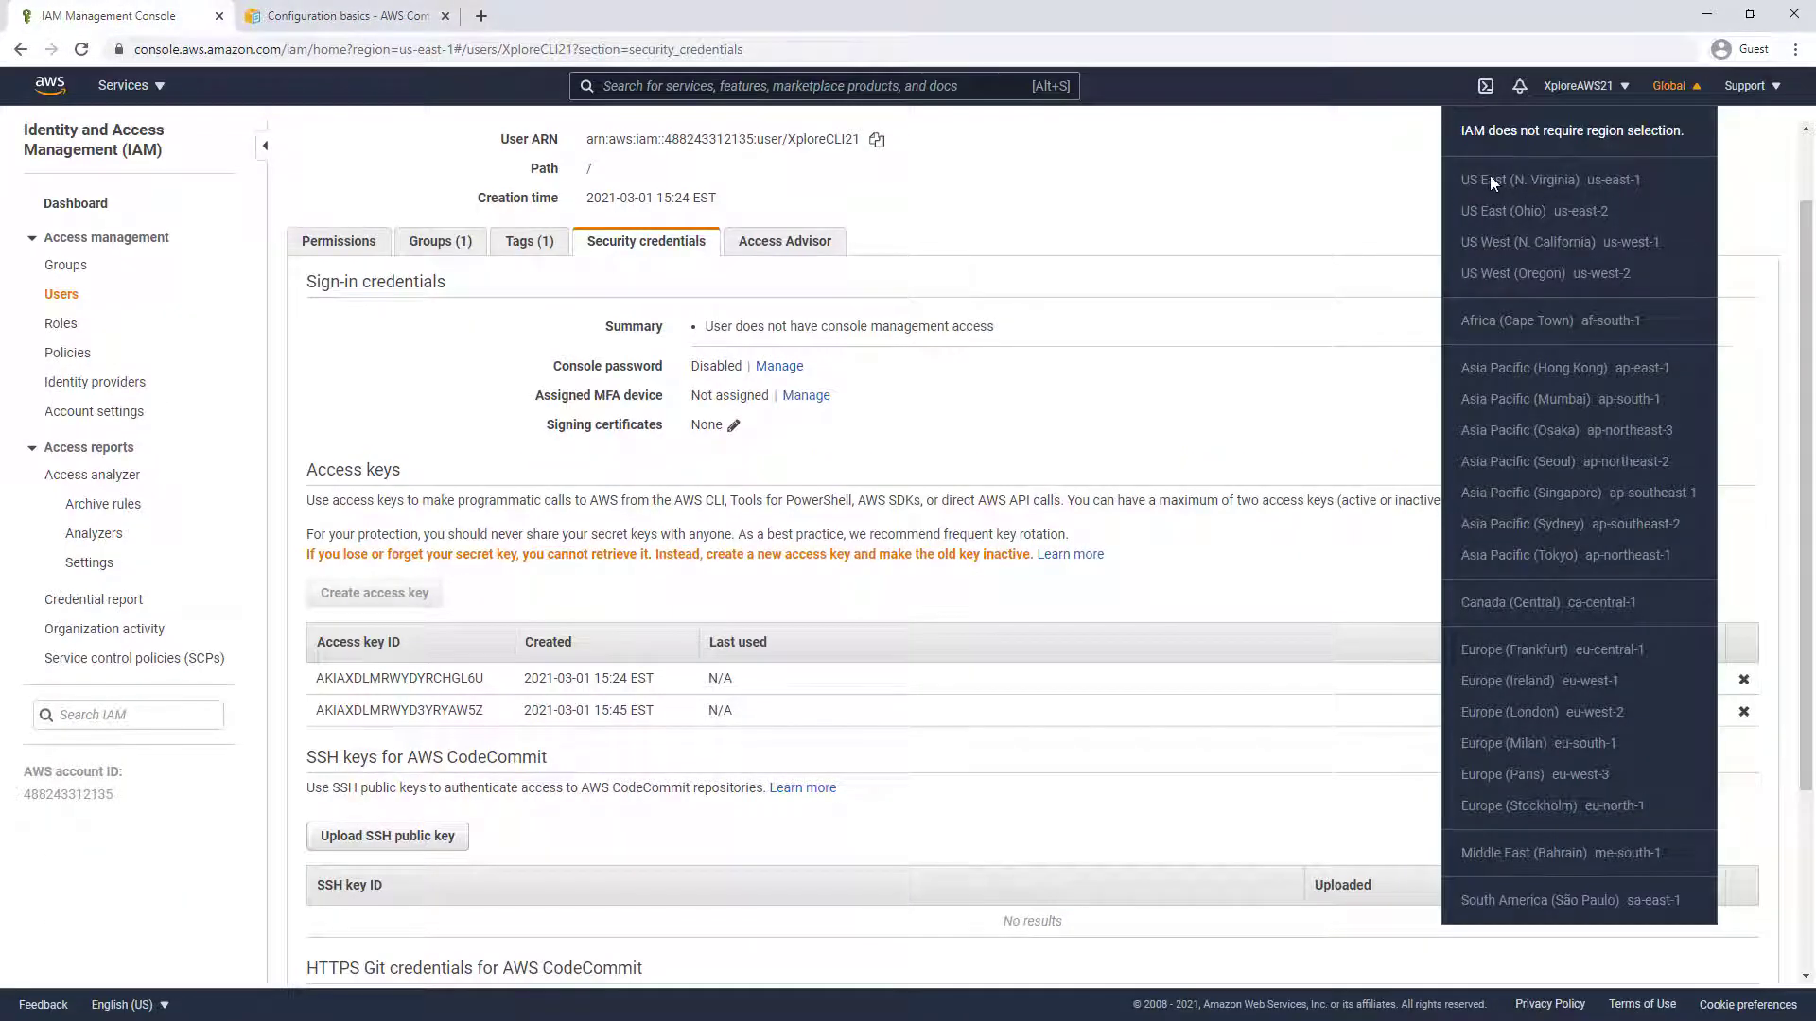
{"action": "left_click", "coordinate": [1566, 180]}
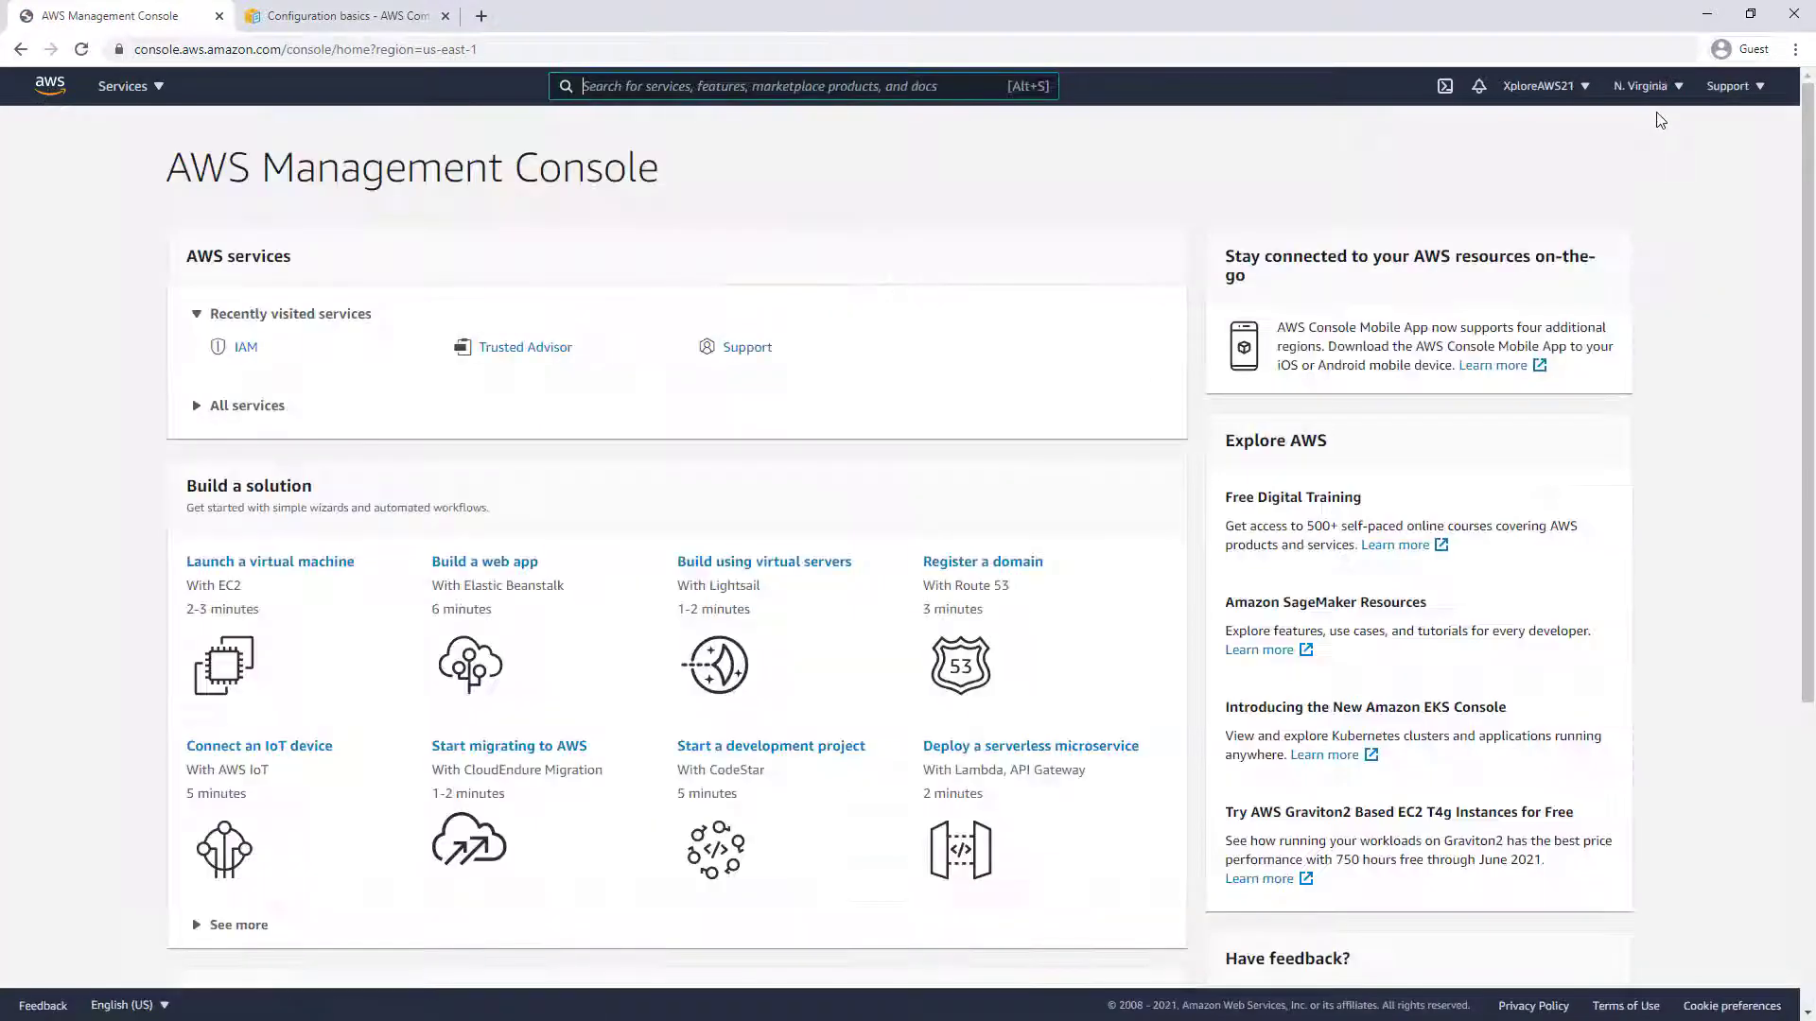
{"action": "left_click", "coordinate": [1663, 92]}
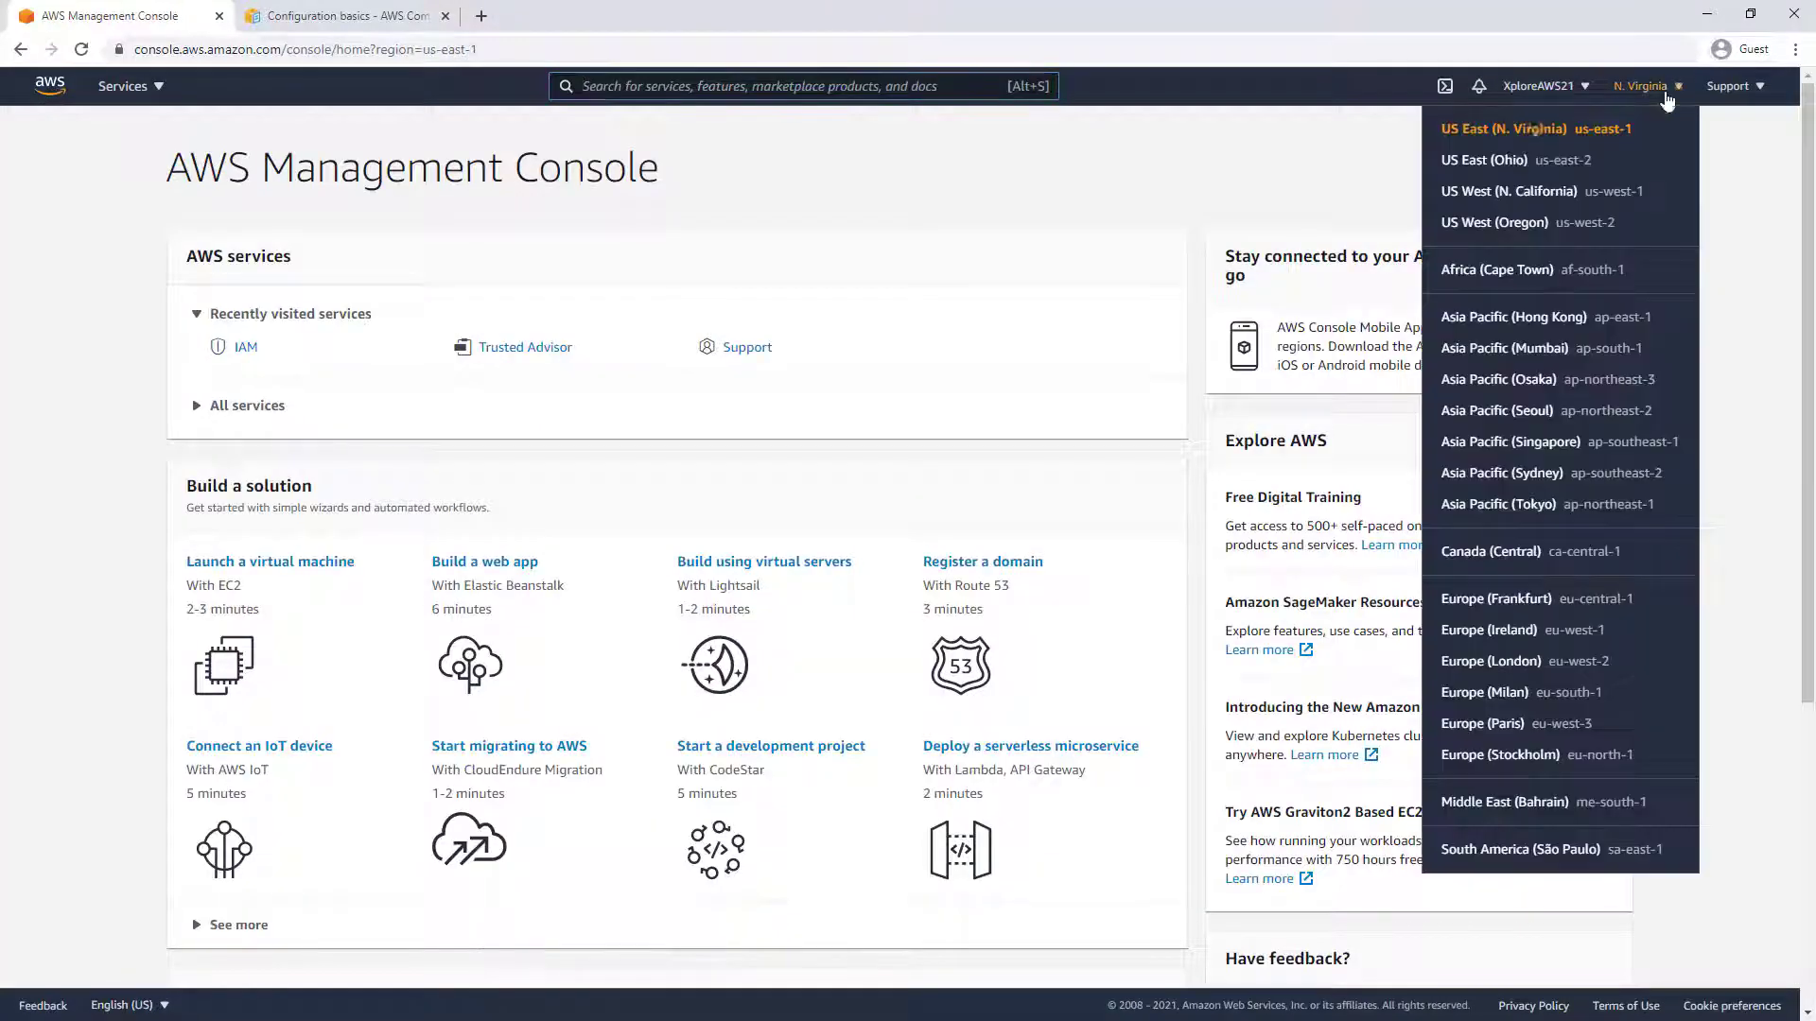
{"action": "left_click", "coordinate": [1220, 165]}
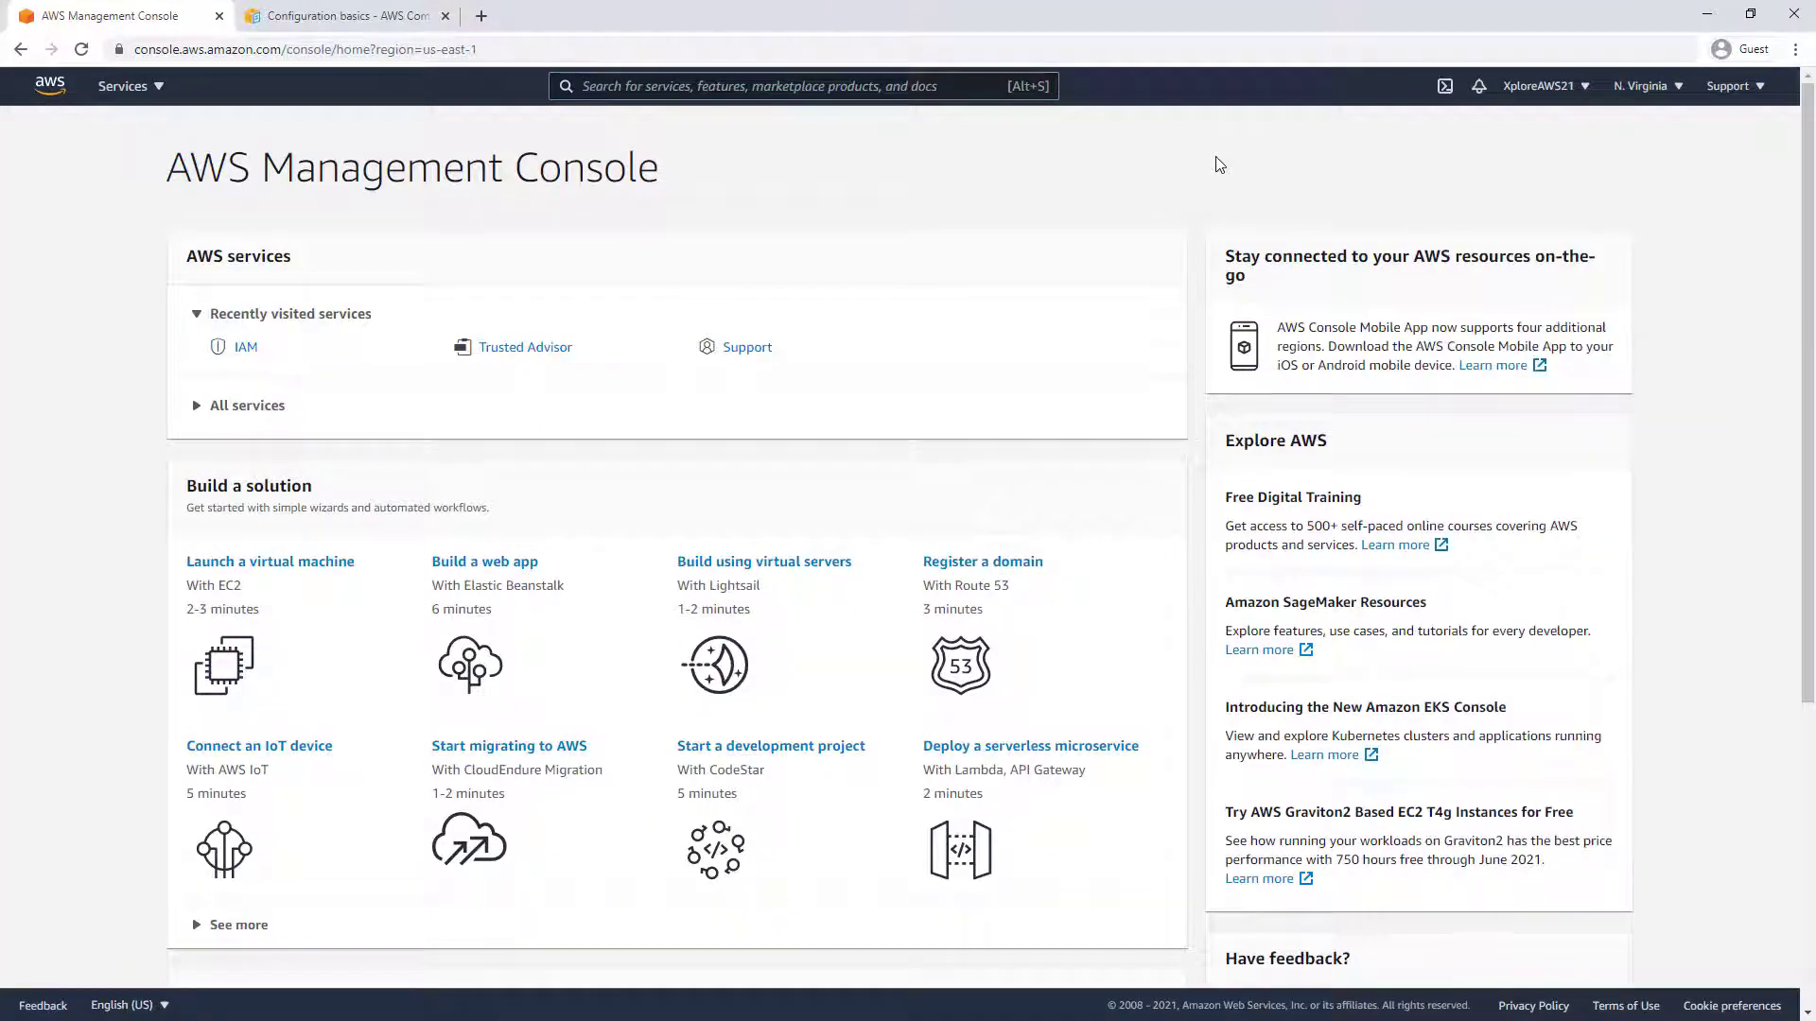
{"action": "left_click", "coordinate": [1655, 90]}
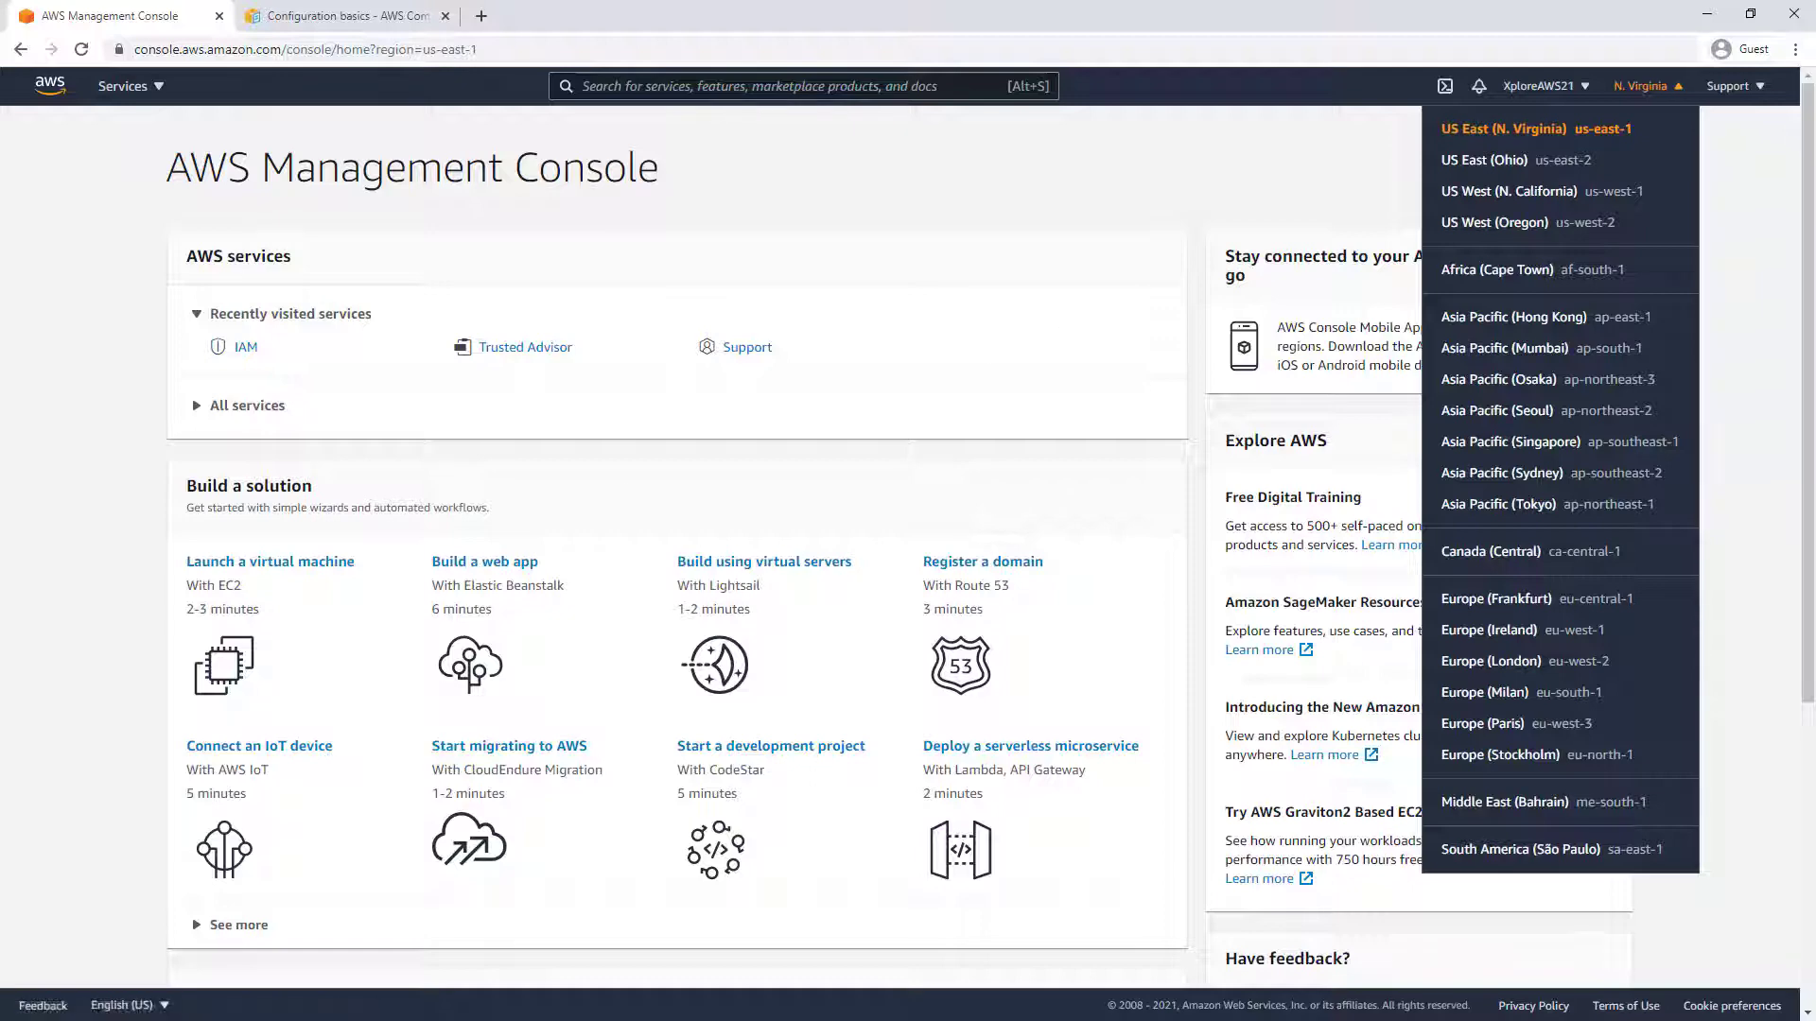
- Check the sample default region name in the AWS CLI guide's quick configuration example
{"action": "key", "text": "alt+Tab"}
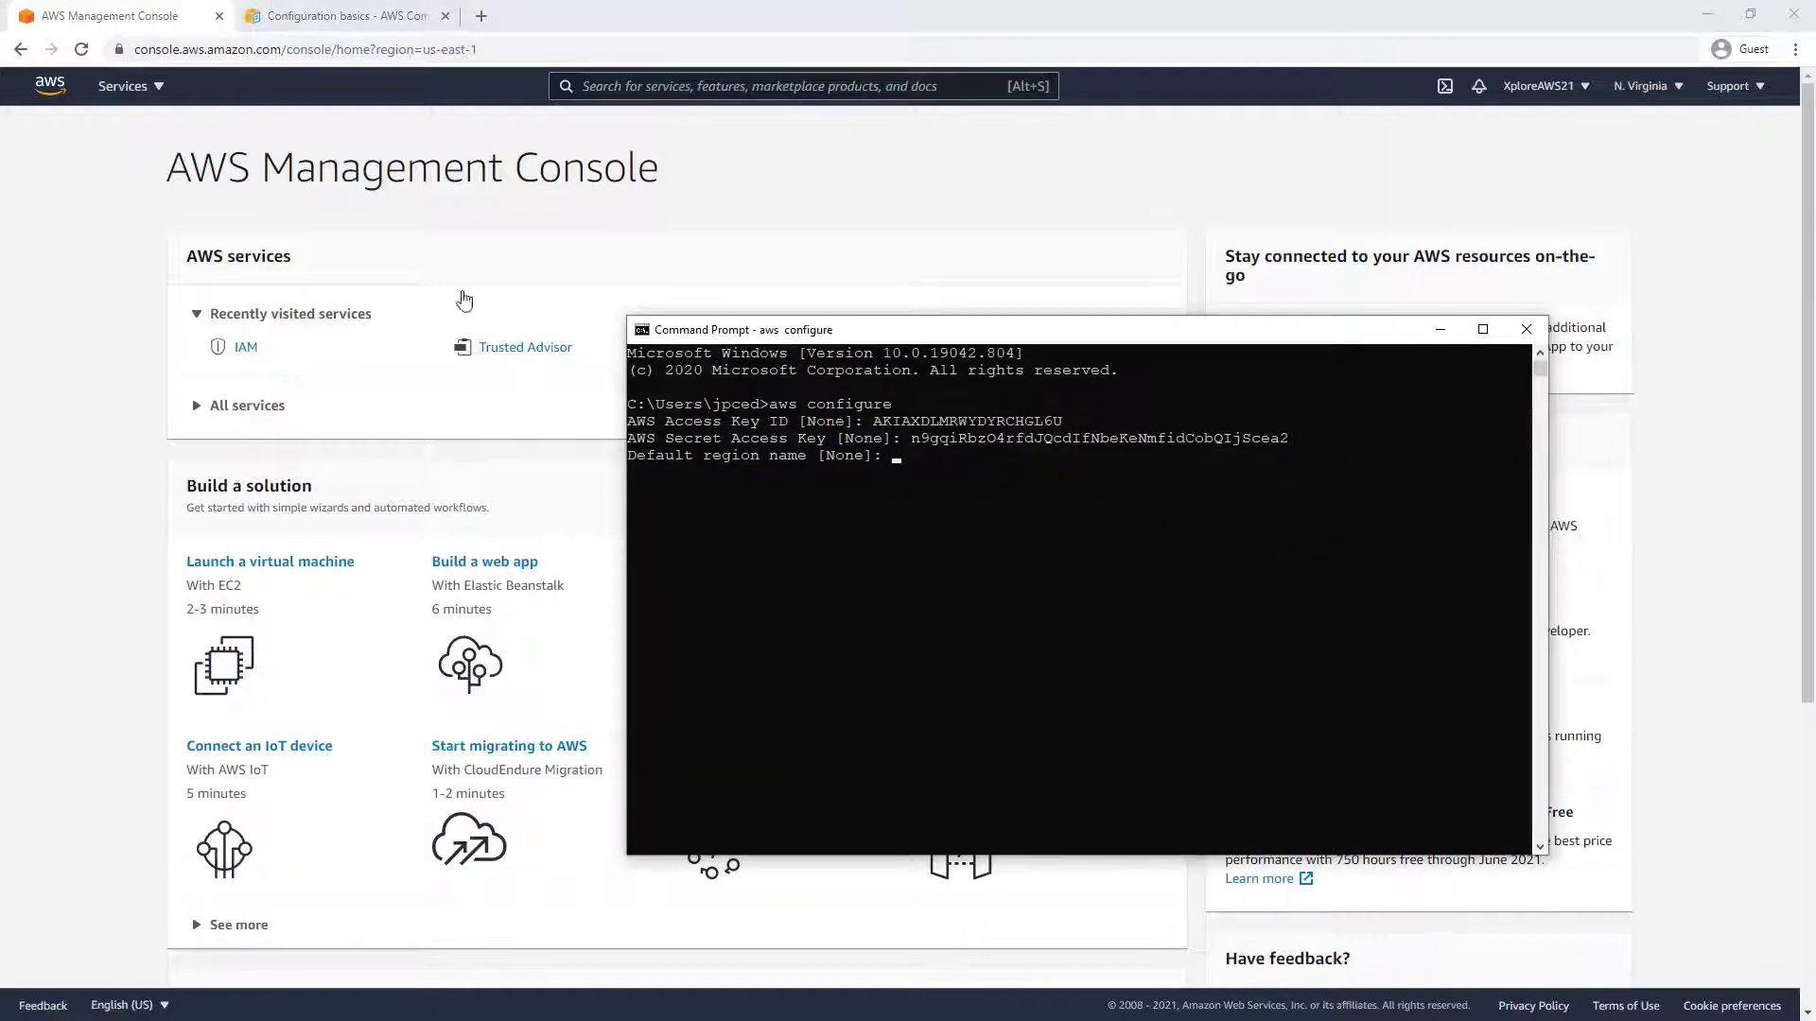
{"action": "left_click", "coordinate": [303, 16]}
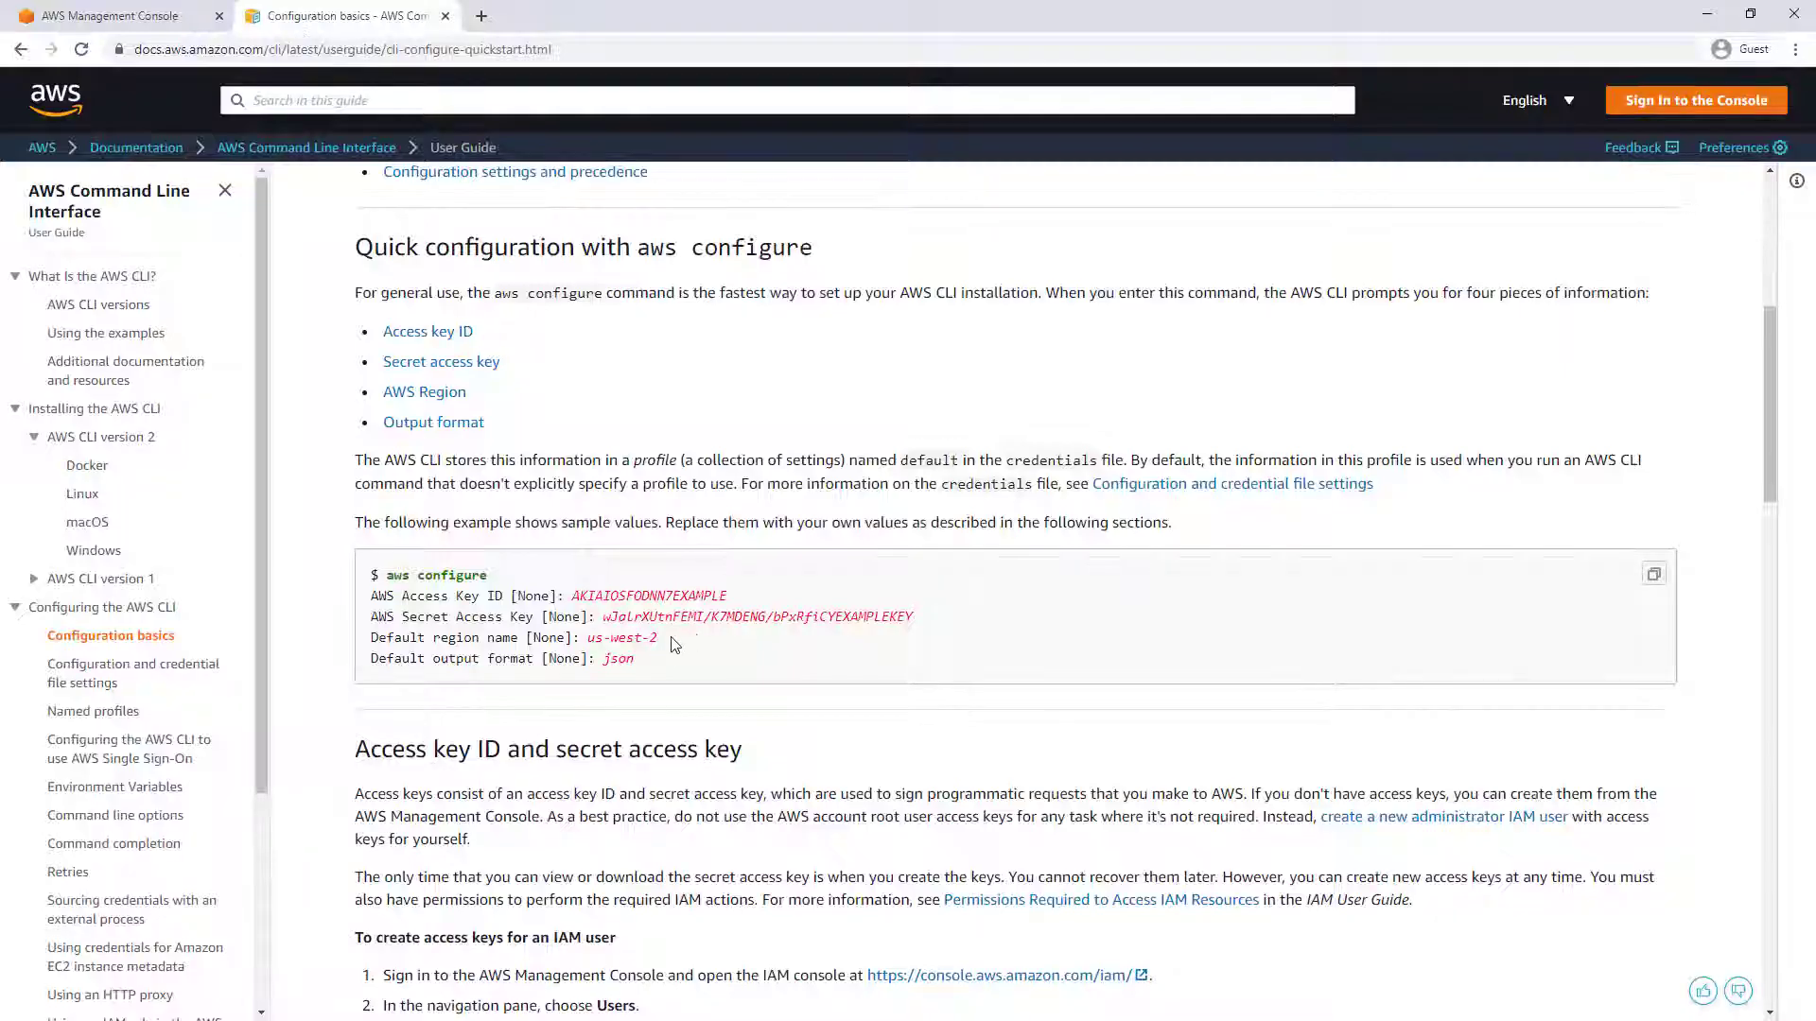
{"action": "left_click_drag", "start_coordinate": [660, 637], "coordinate": [585, 638]}
{"action": "left_click", "coordinate": [132, 19]}
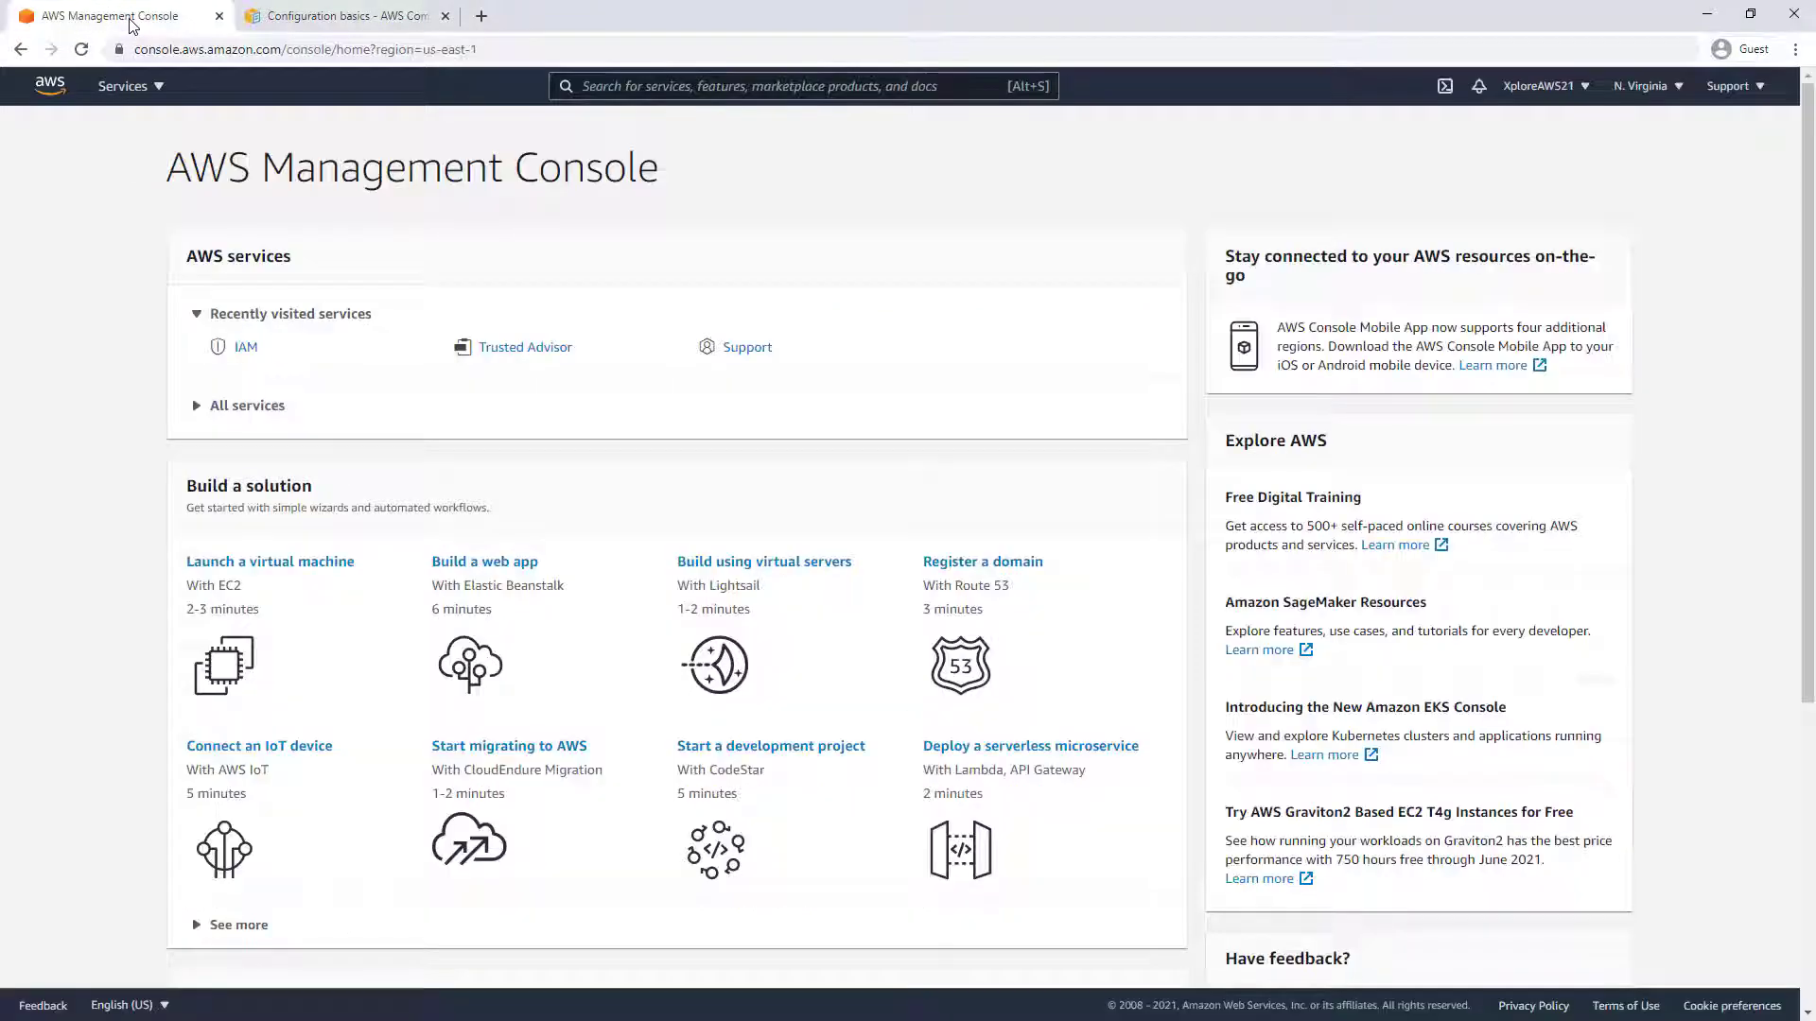
- In Command Prompt, set the default region name to us-east-1 and leave the default output format blank
{"action": "key", "text": "alt+Tab"}
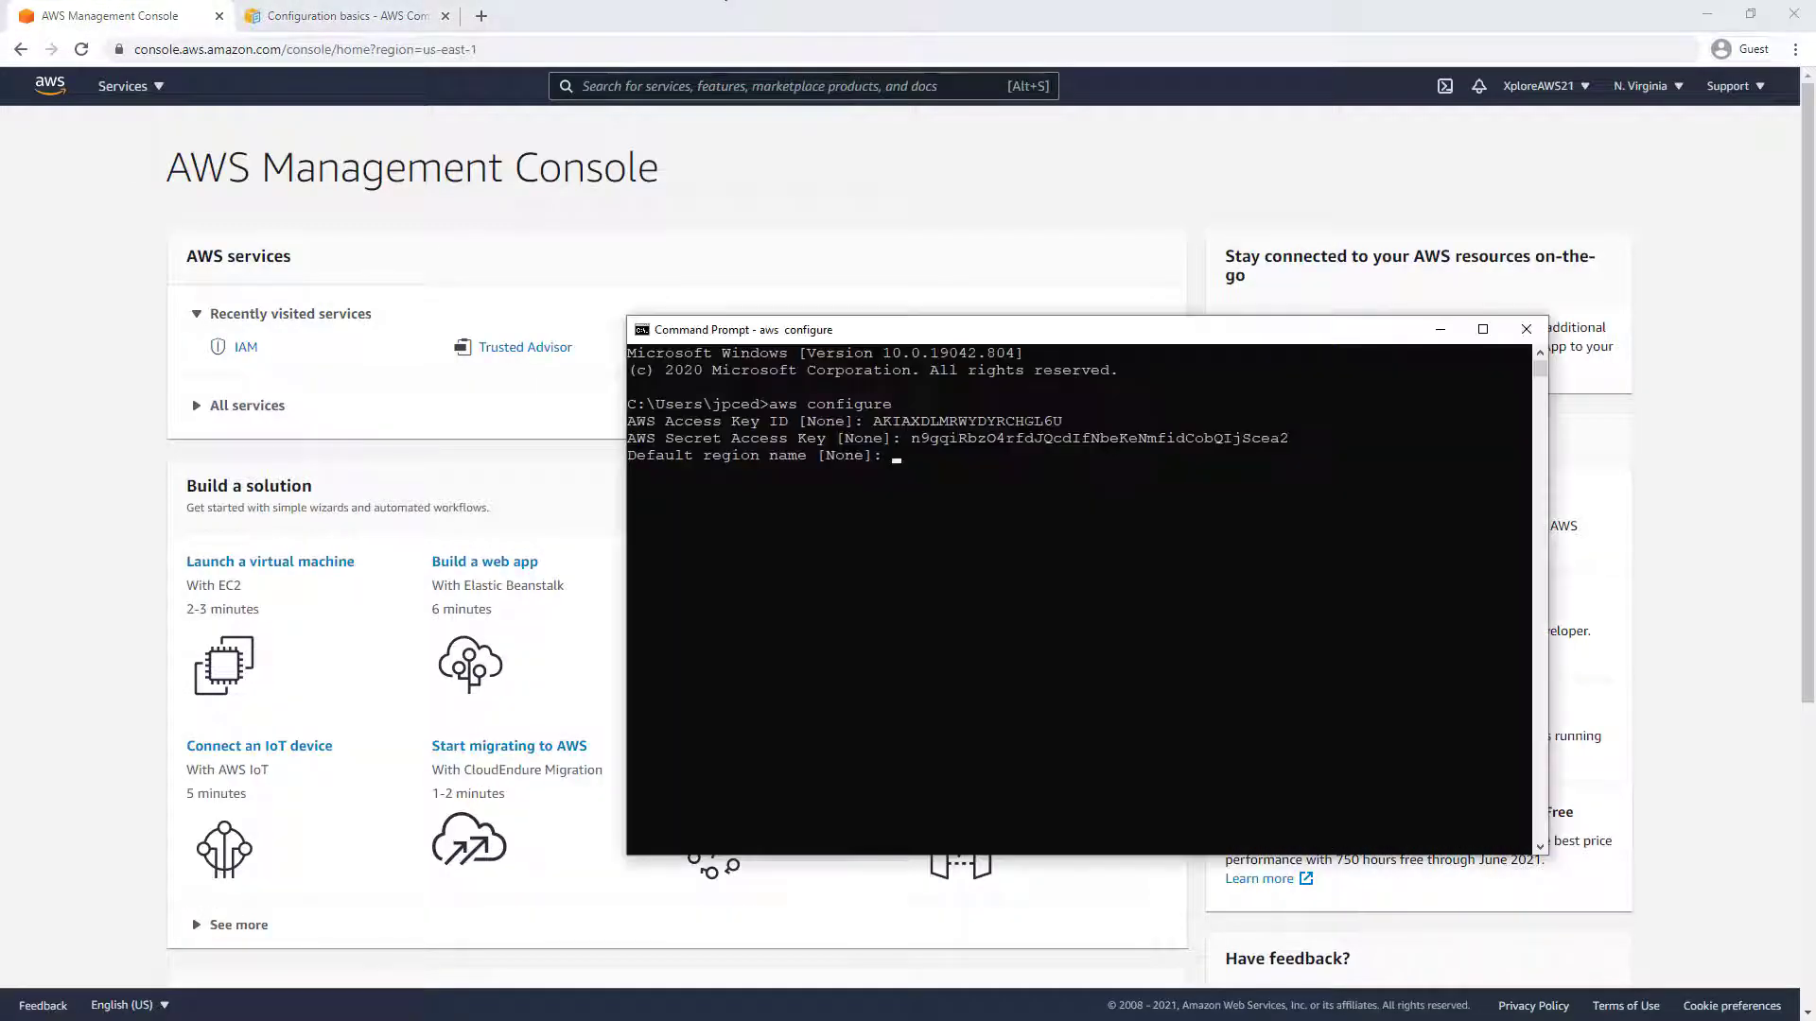
{"action": "type", "text": "us-east-1"}
{"action": "key", "text": "Return"}
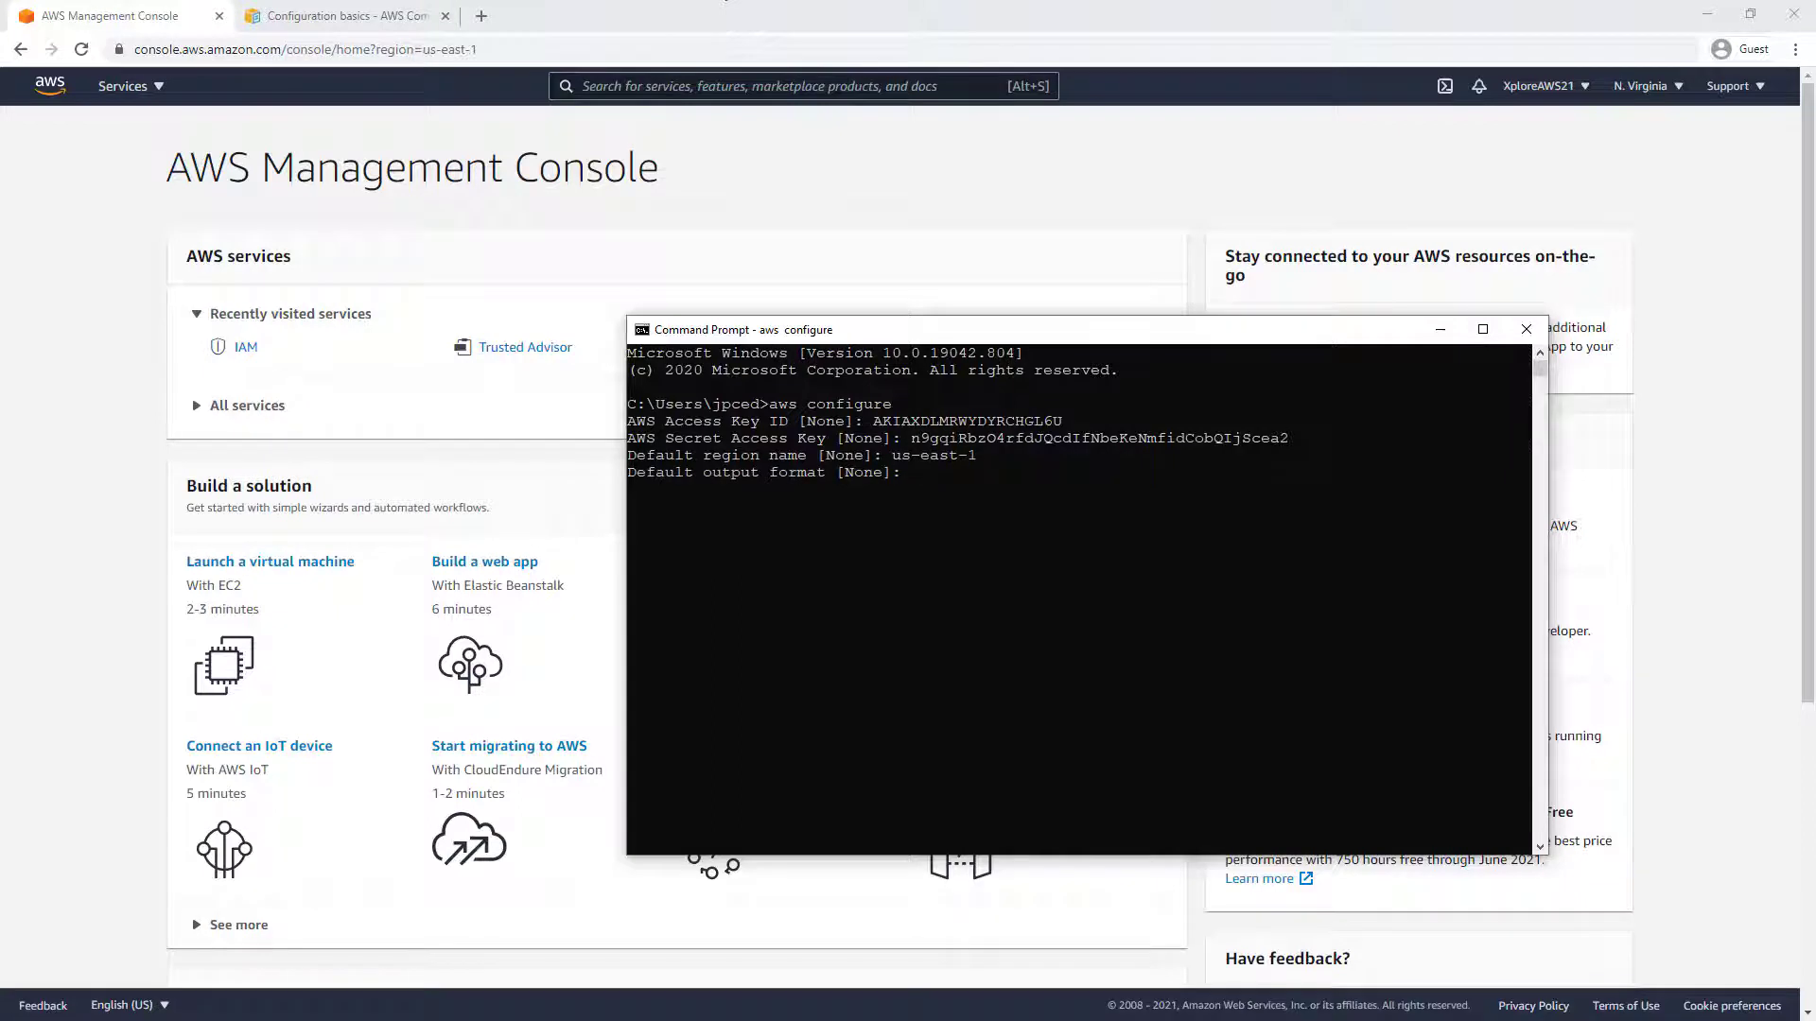
{"action": "key", "text": "Return"}
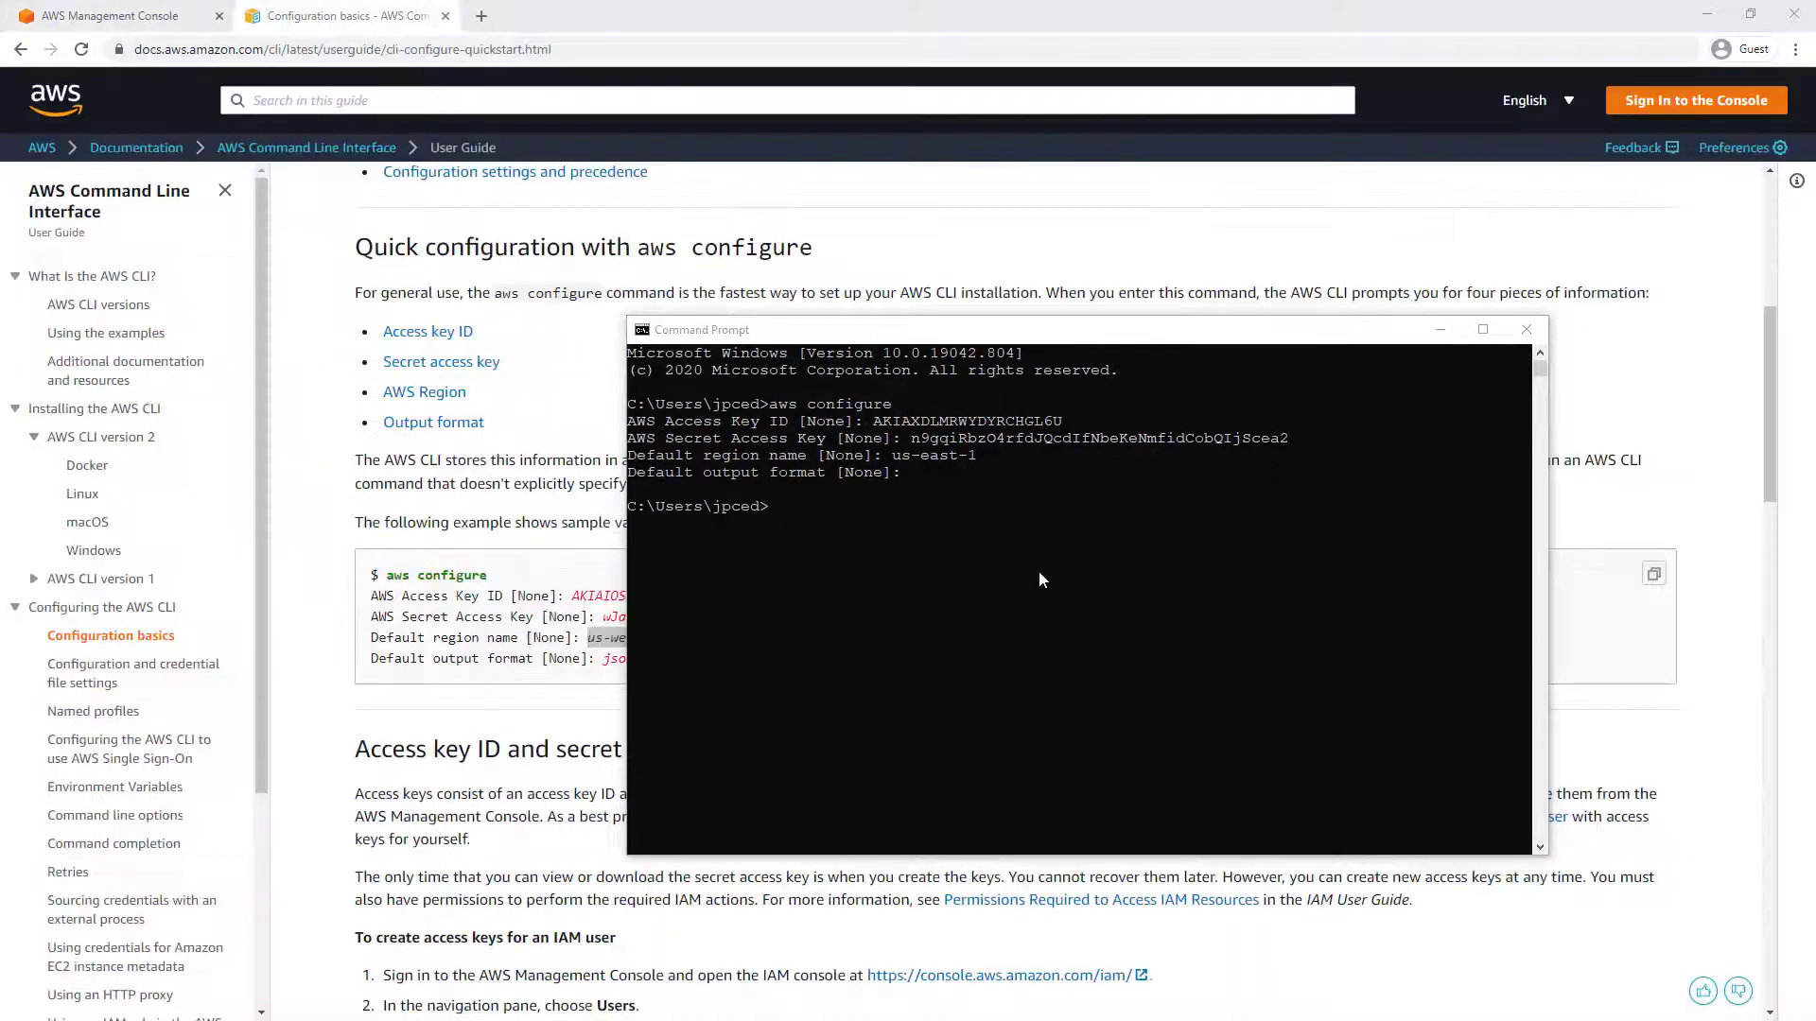
- Run aws configure list to review the stored AWS CLI configuration
{"action": "left_click", "coordinate": [1038, 570]}
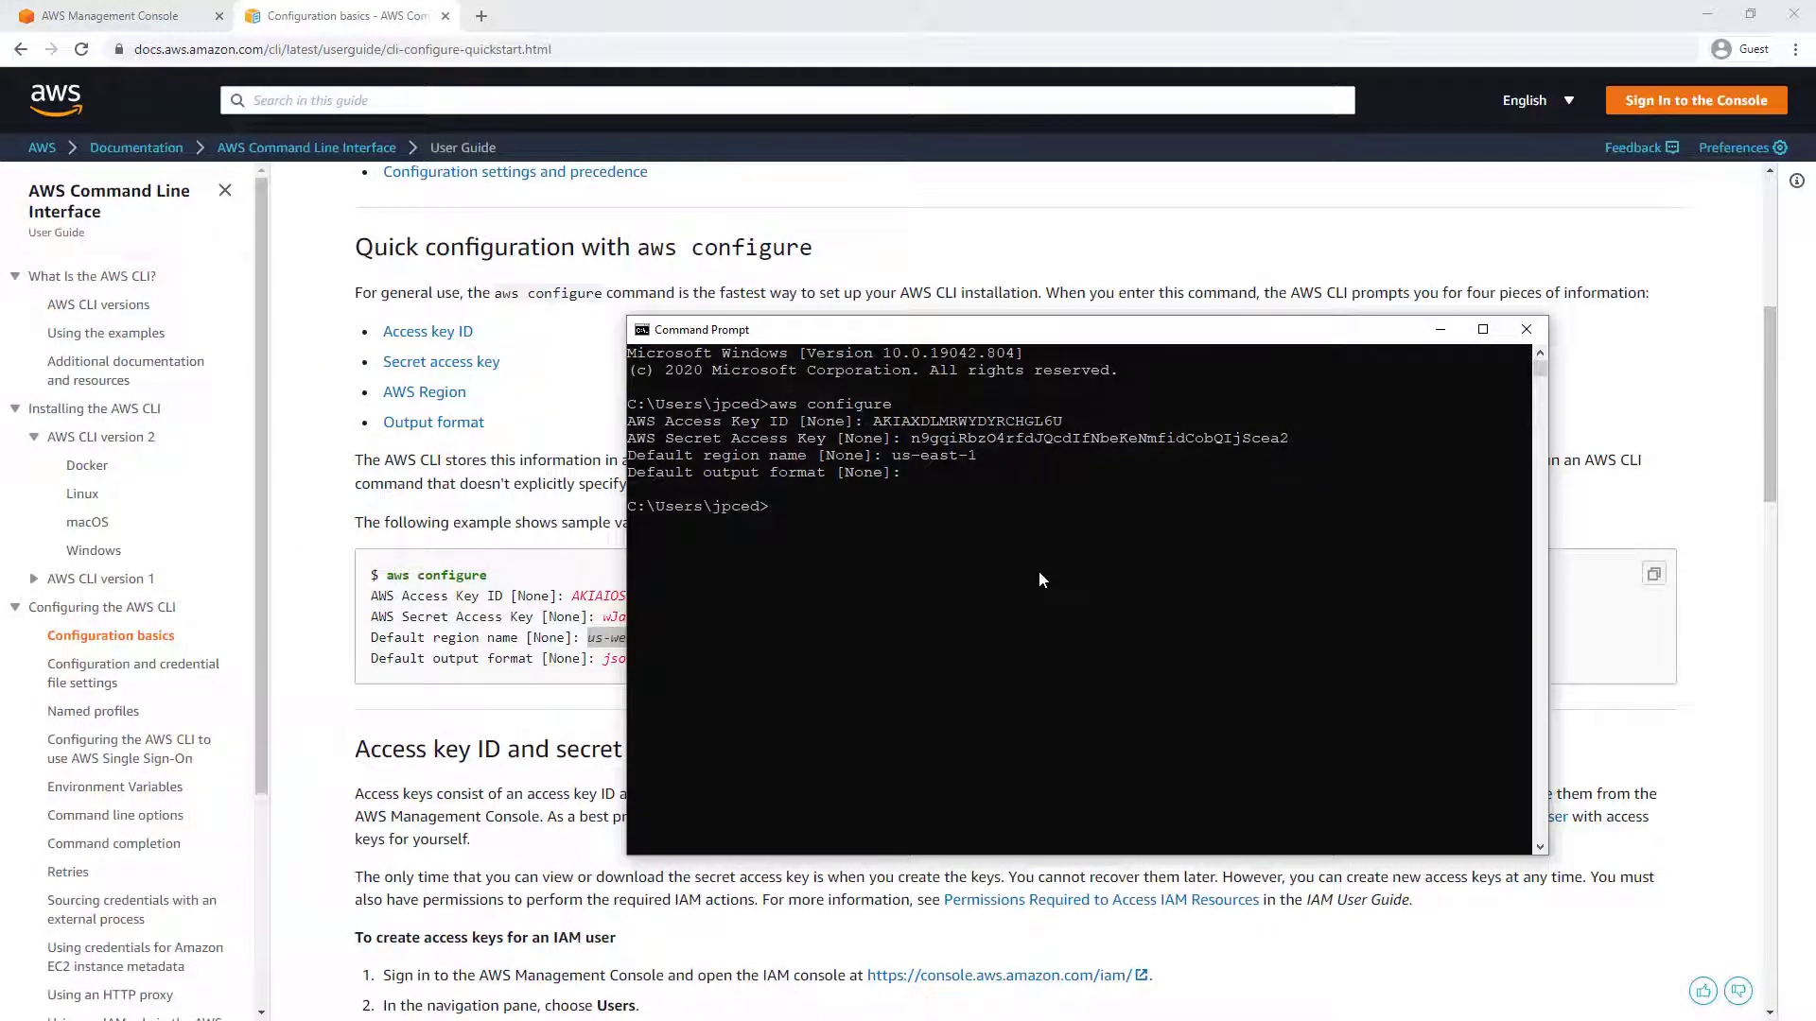
{"action": "type", "text": "aws configure list"}
{"action": "key", "text": "Return"}
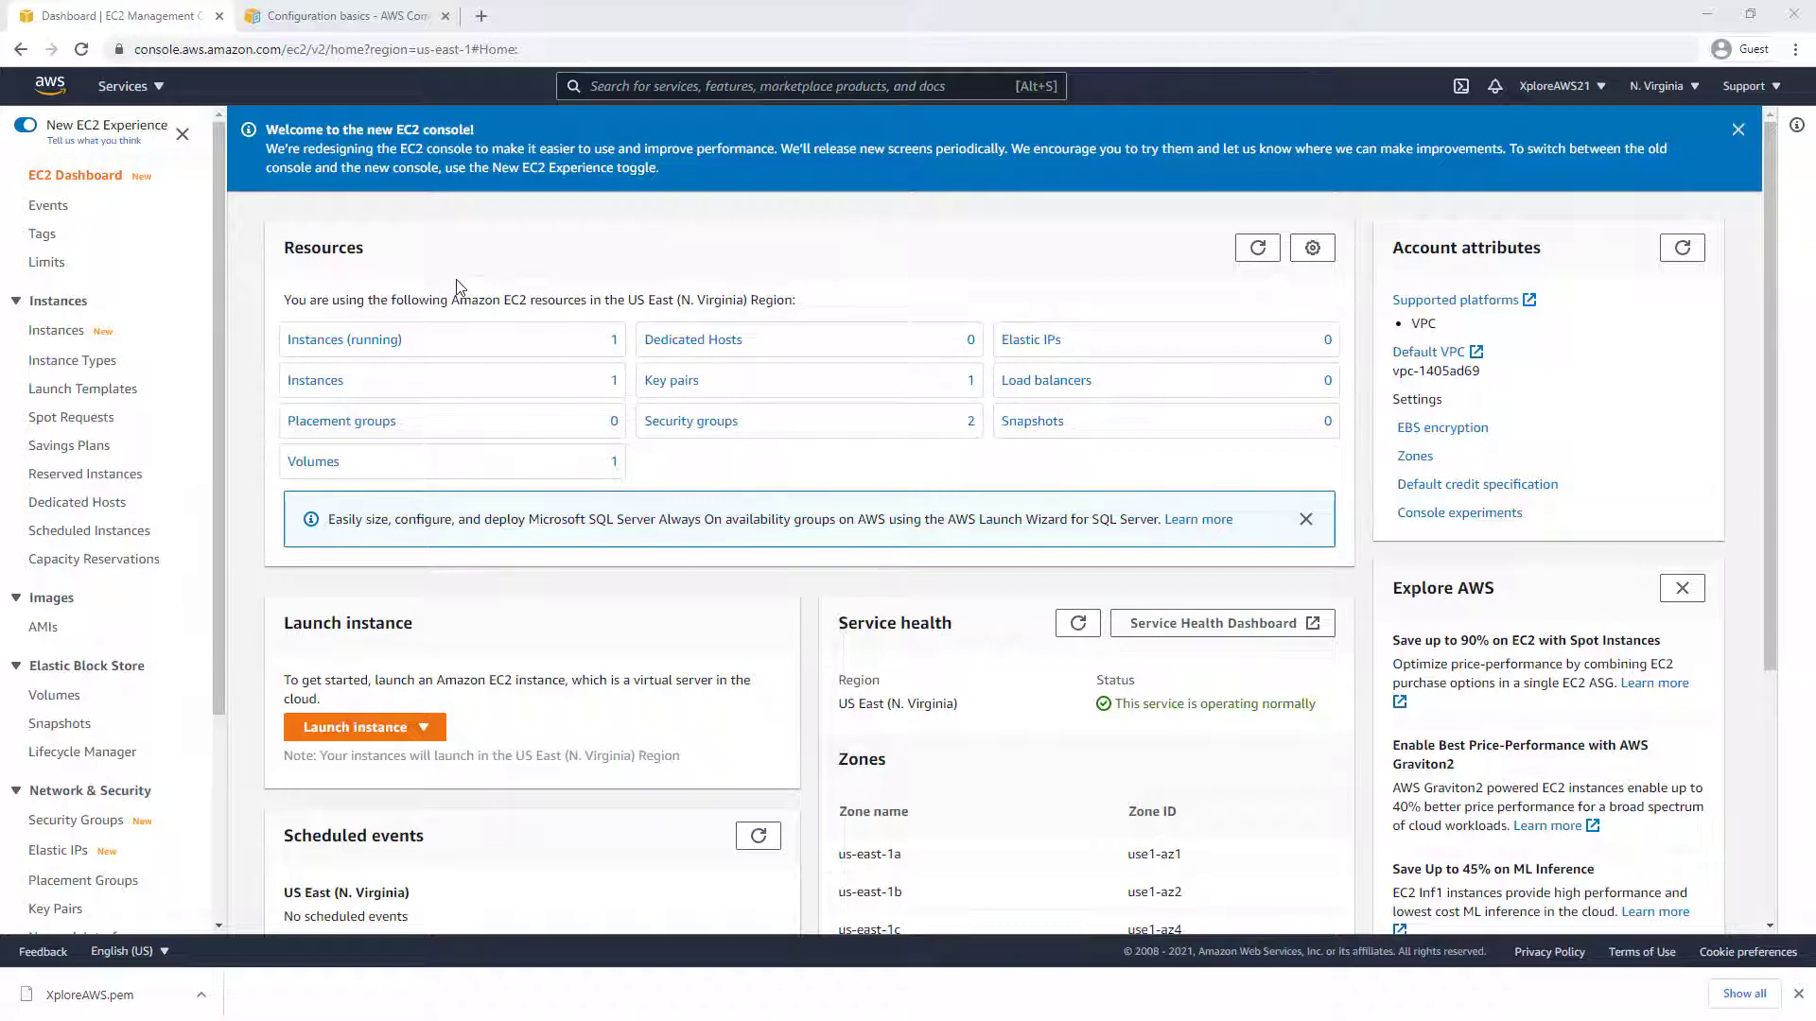
- From the EC2 dashboard, list the running instances and open the details of the XploreDemo-EC2 instance
{"action": "left_click", "coordinate": [346, 342]}
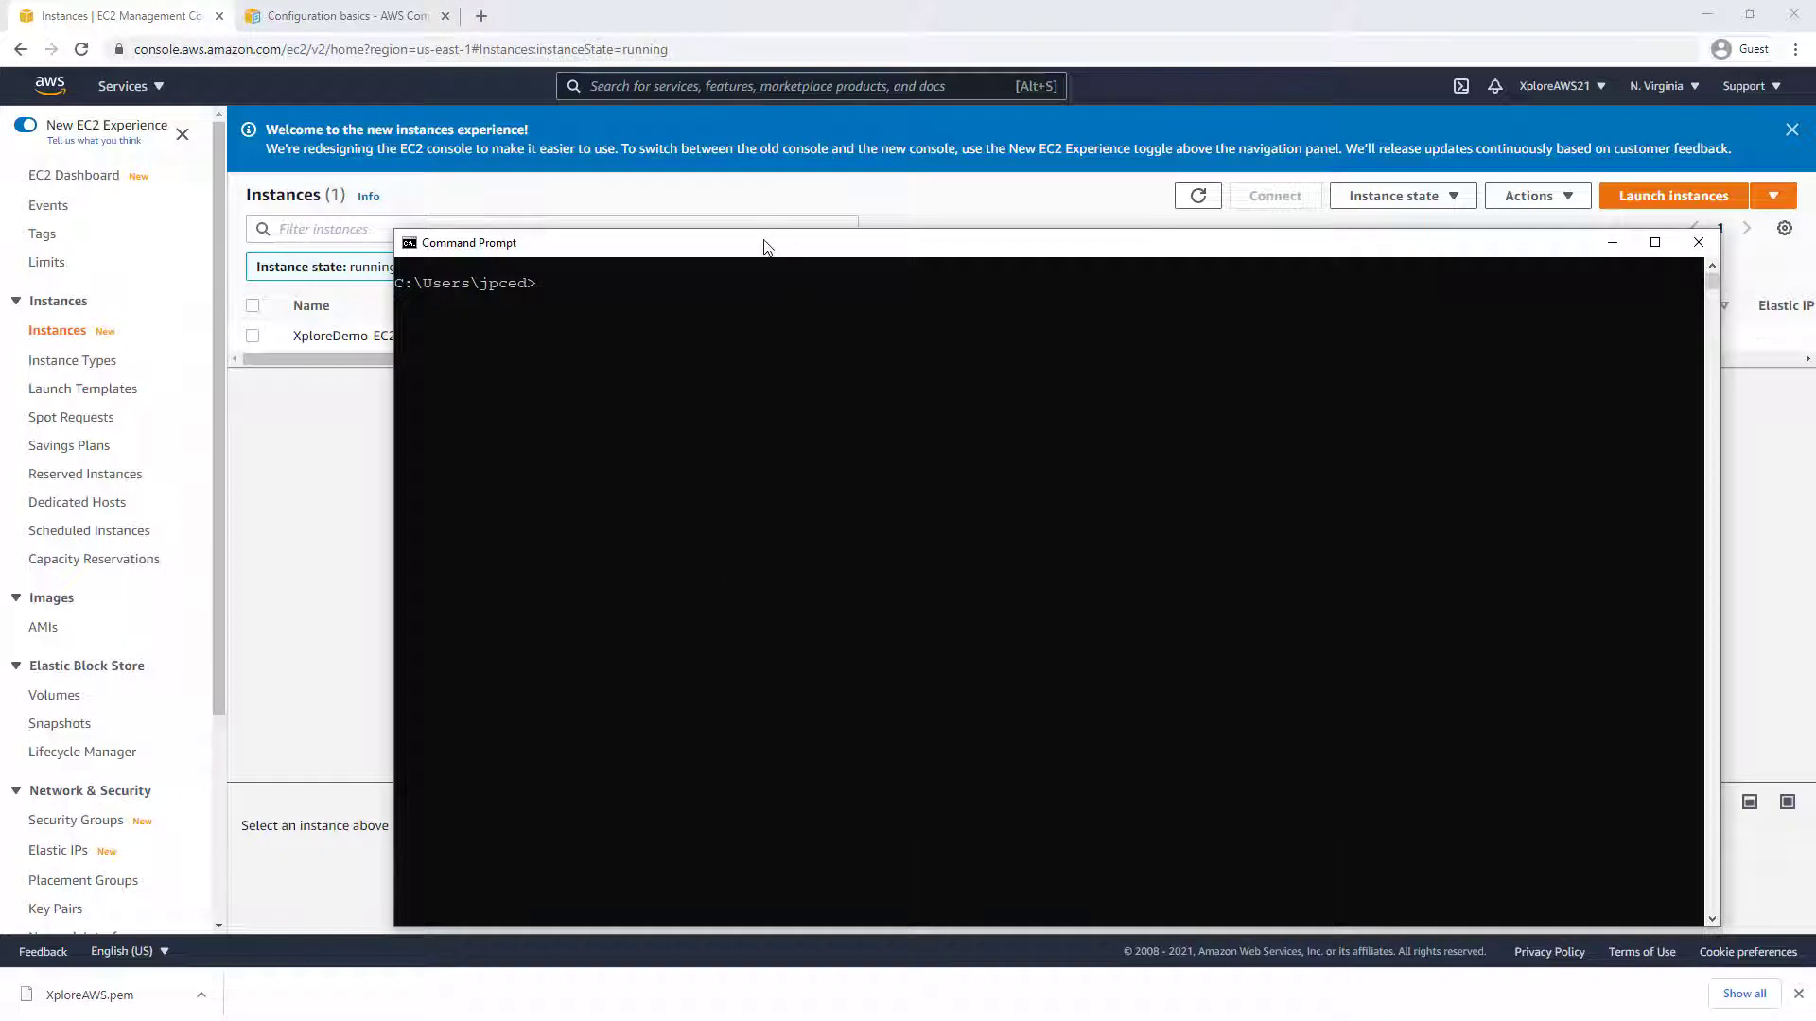
{"action": "left_click_drag", "start_coordinate": [767, 248], "coordinate": [959, 258]}
{"action": "left_click", "coordinate": [503, 376]}
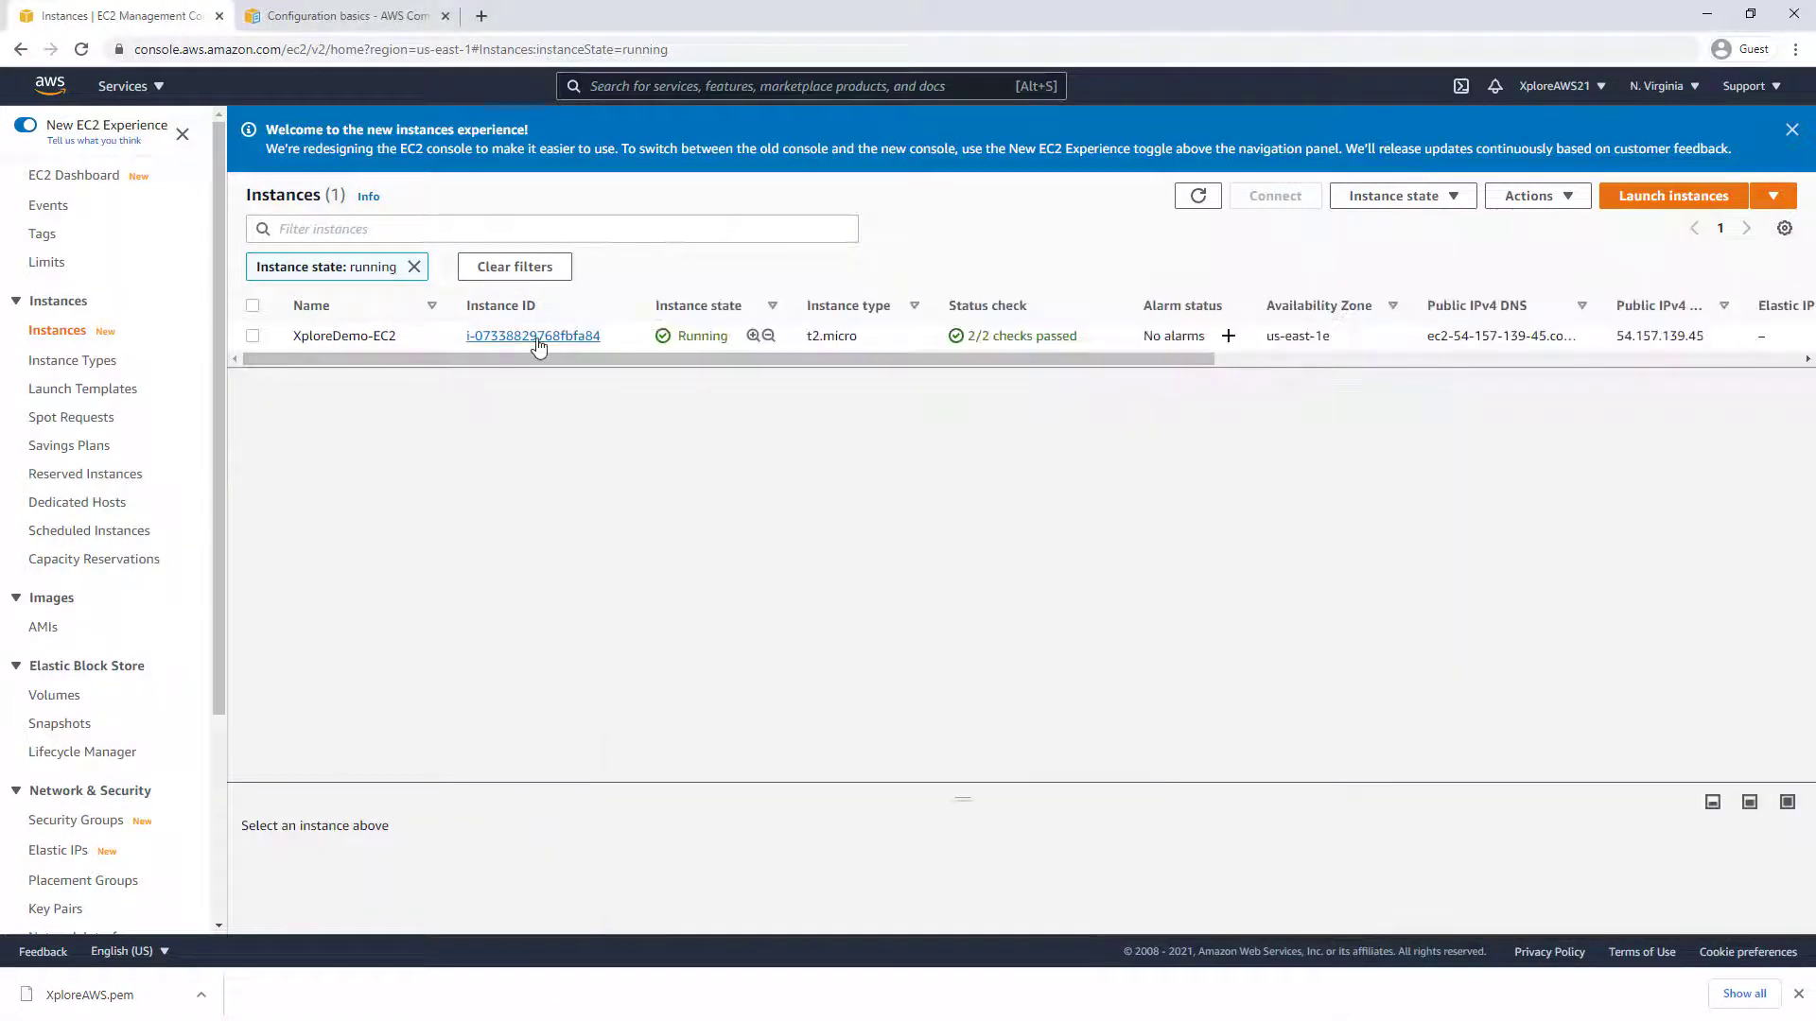
{"action": "left_click", "coordinate": [536, 338]}
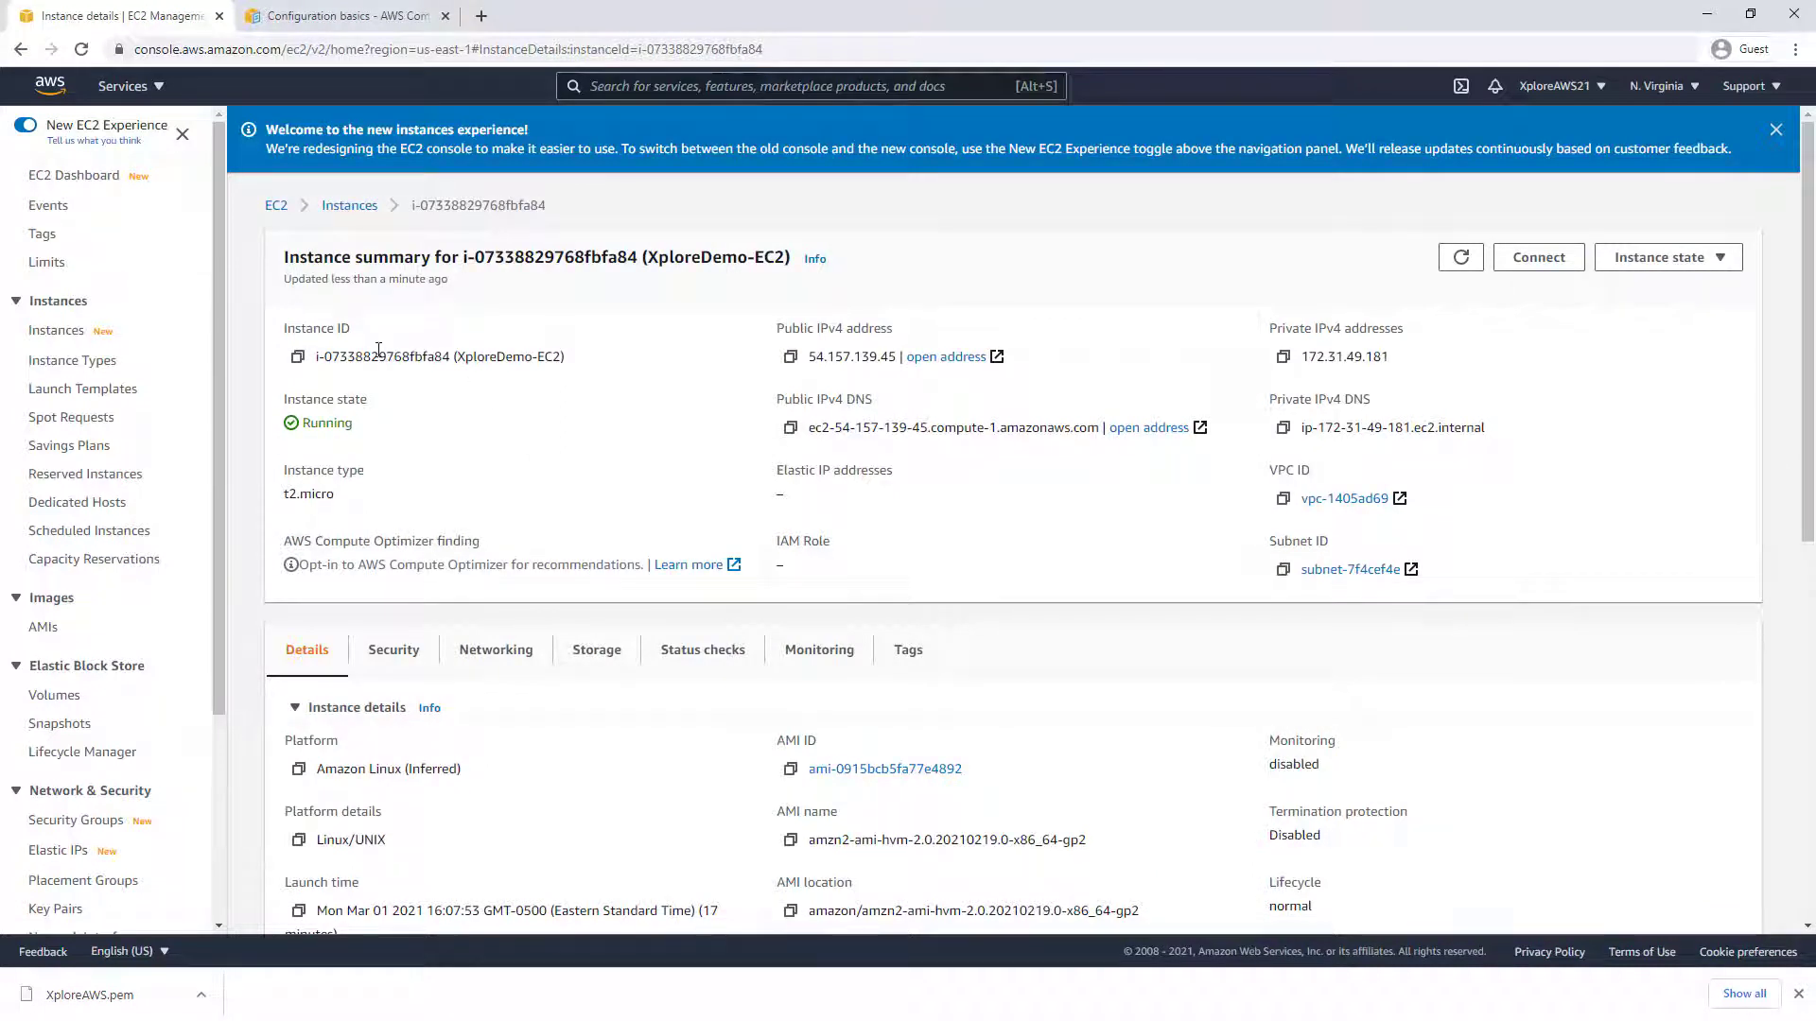
- Copy the XploreDemo-EC2 instance's ID from its instance summary
{"action": "double_click", "coordinate": [412, 351]}
{"action": "left_click", "coordinate": [416, 351]}
{"action": "left_click_drag", "start_coordinate": [450, 356], "coordinate": [316, 361]}
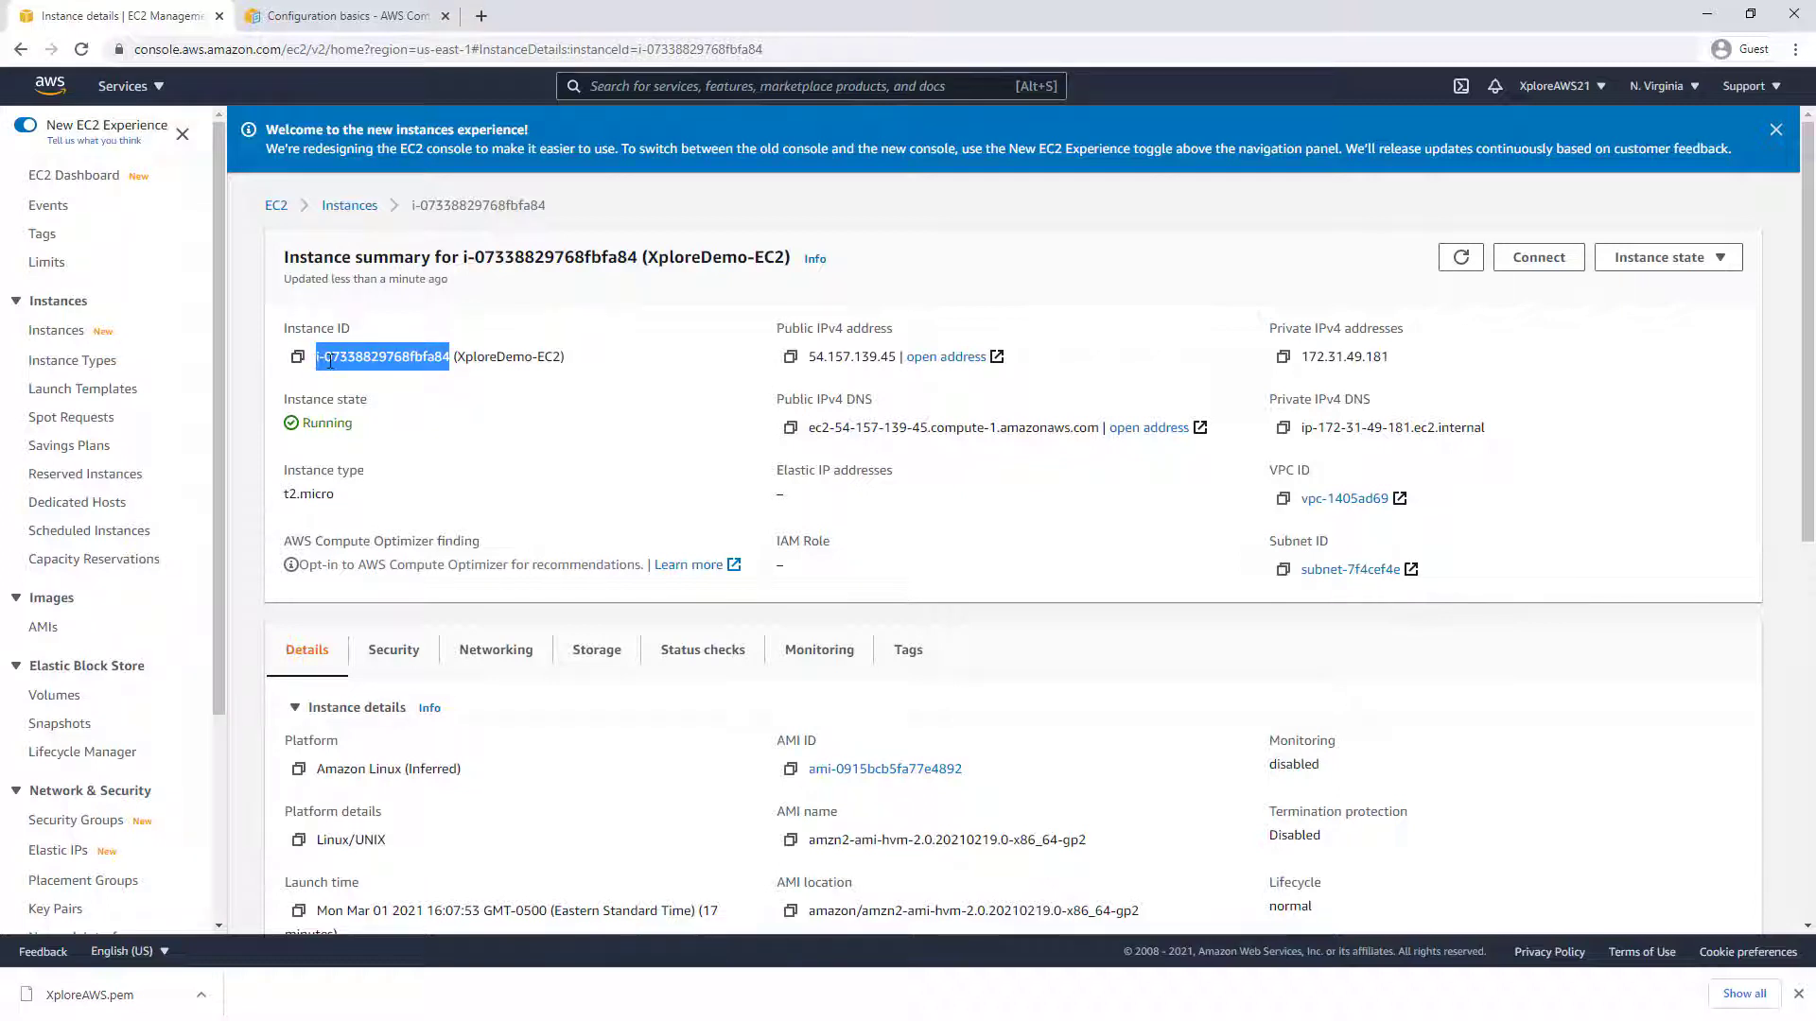
{"action": "right_click", "coordinate": [329, 361]}
{"action": "left_click", "coordinate": [378, 368]}
{"action": "left_click", "coordinate": [417, 449]}
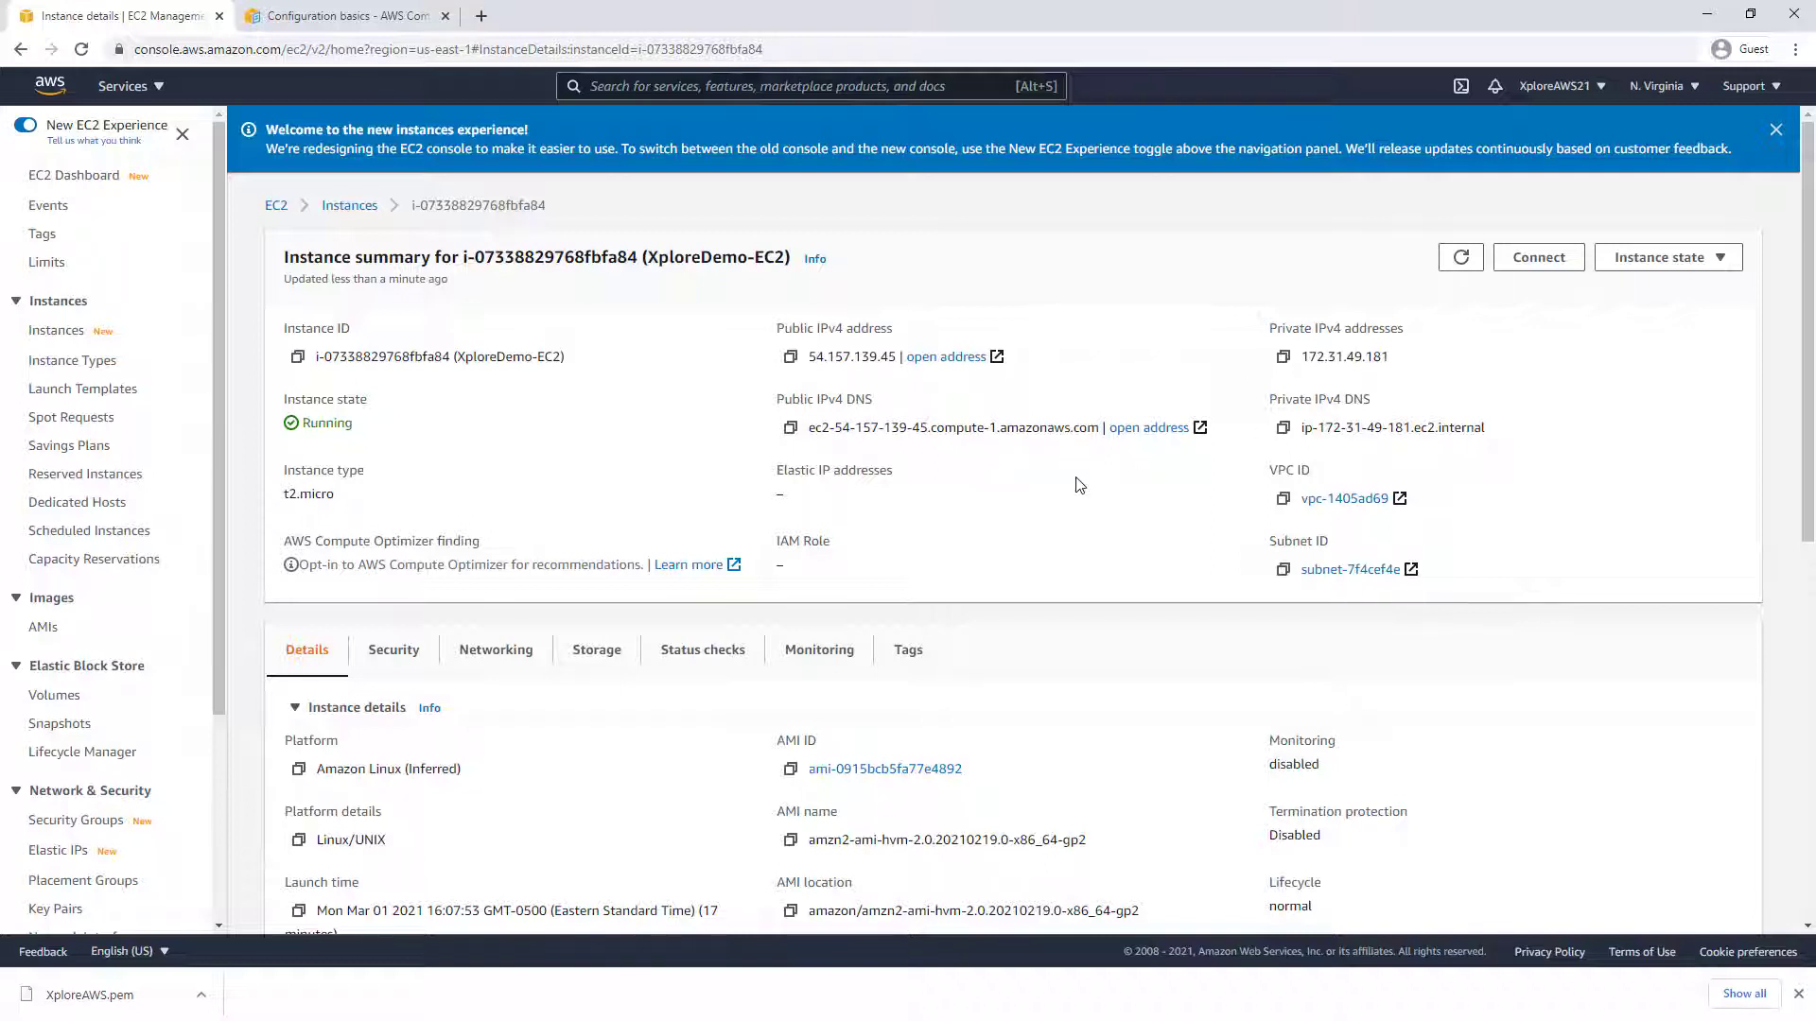
- Review the instance's details, then its security groups and inbound and outbound rules
{"action": "scroll", "coordinate": [1079, 485], "scroll_direction": "down", "scroll_amount": 4}
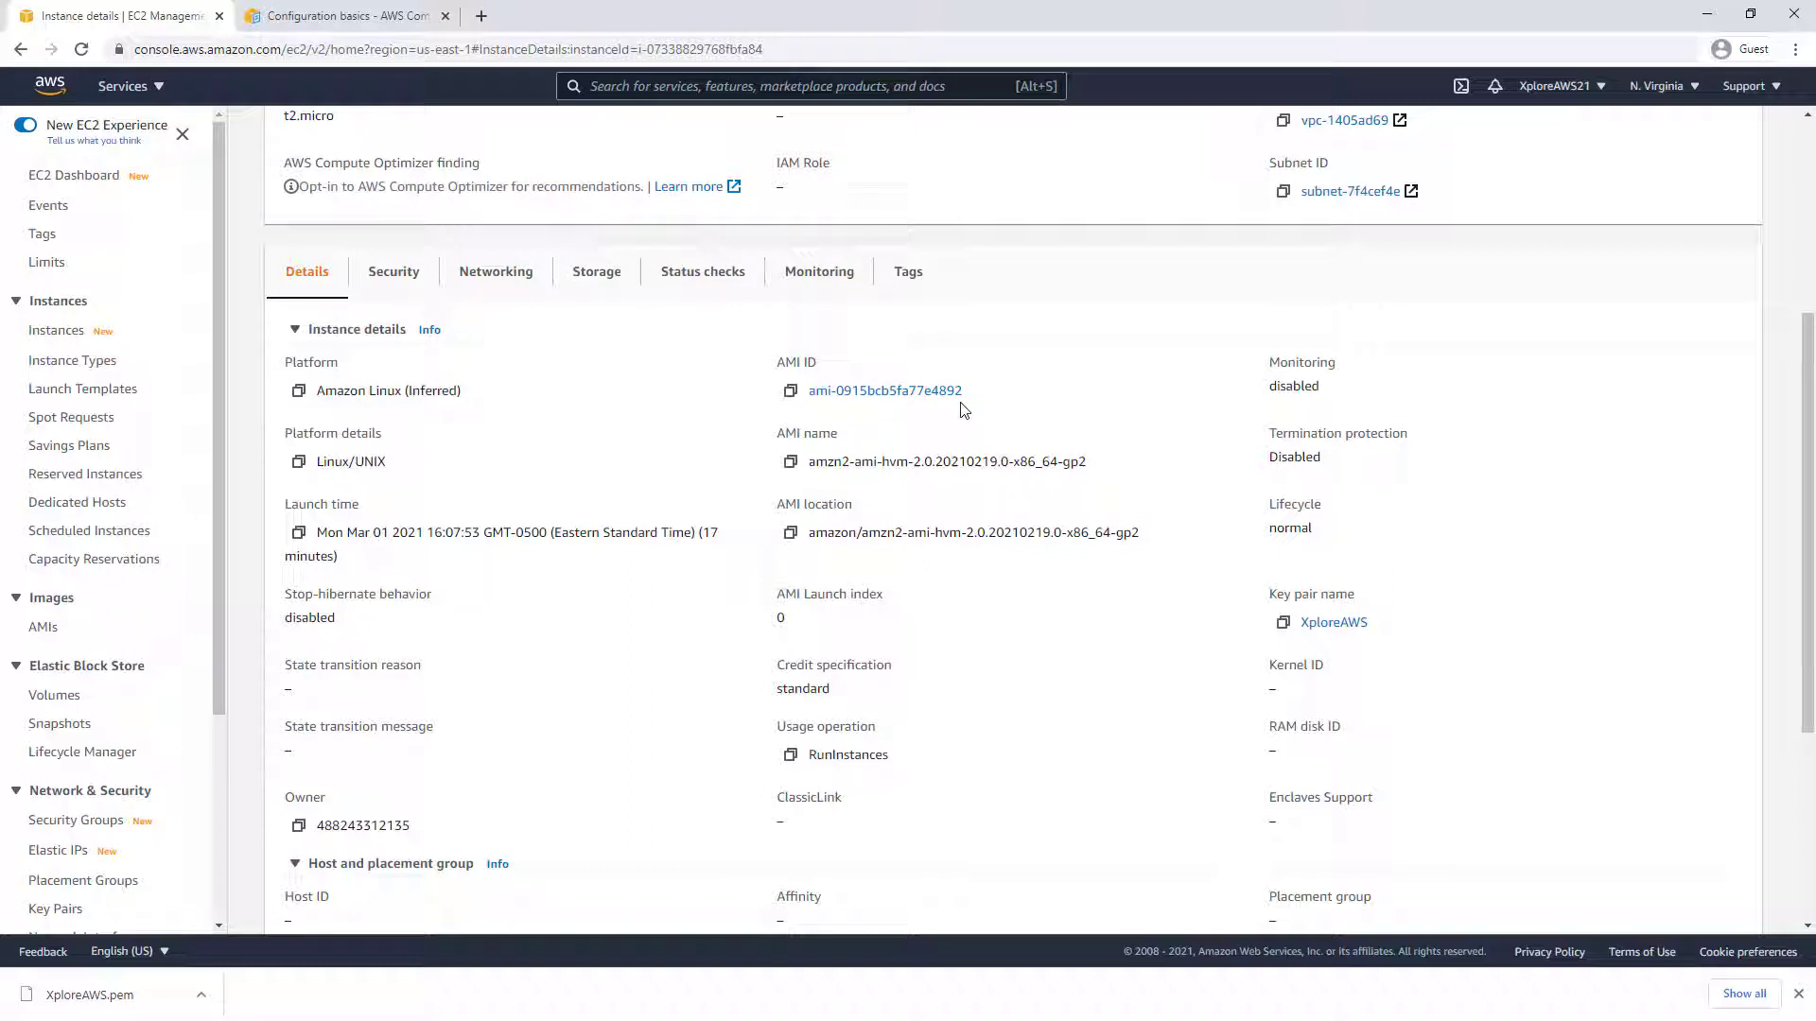
{"action": "left_click", "coordinate": [397, 274]}
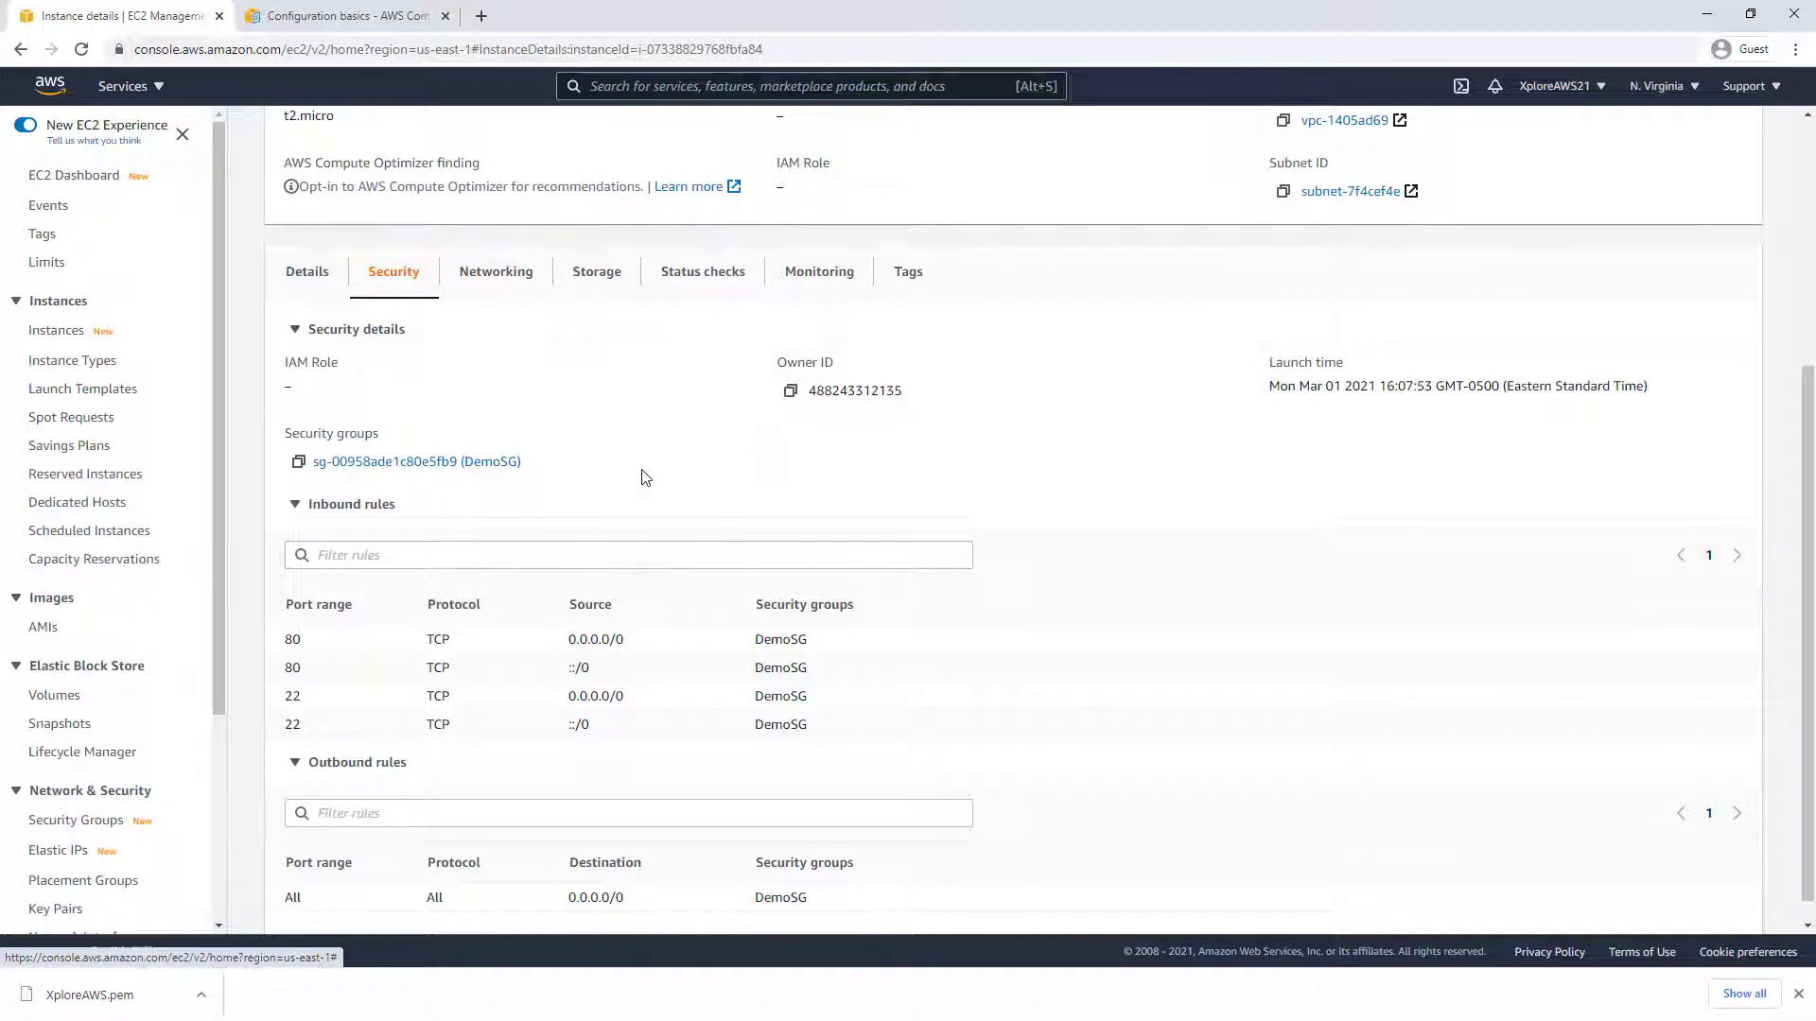
{"action": "scroll", "coordinate": [644, 477], "scroll_direction": "up", "scroll_amount": 4}
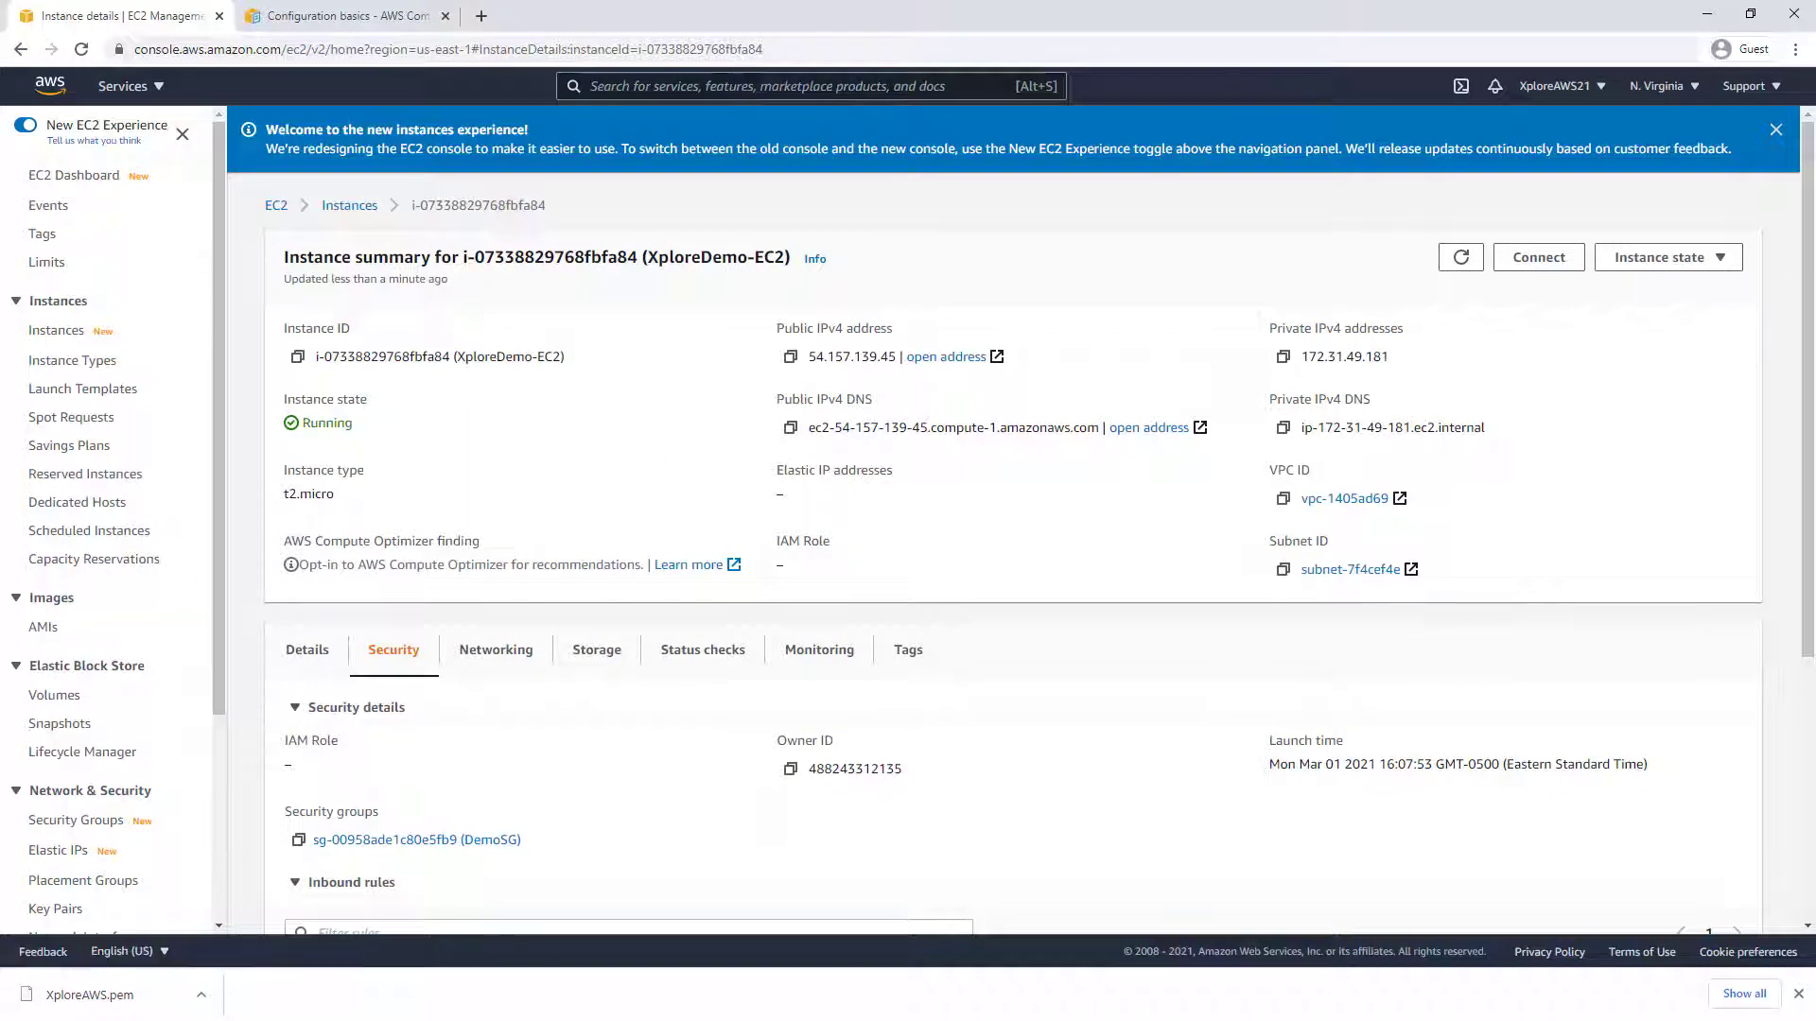
- Switch to Command Prompt, run aws ec2 describe-instances, and page through the full output
{"action": "key", "text": "alt+Tab"}
{"action": "left_click", "coordinate": [897, 634]}
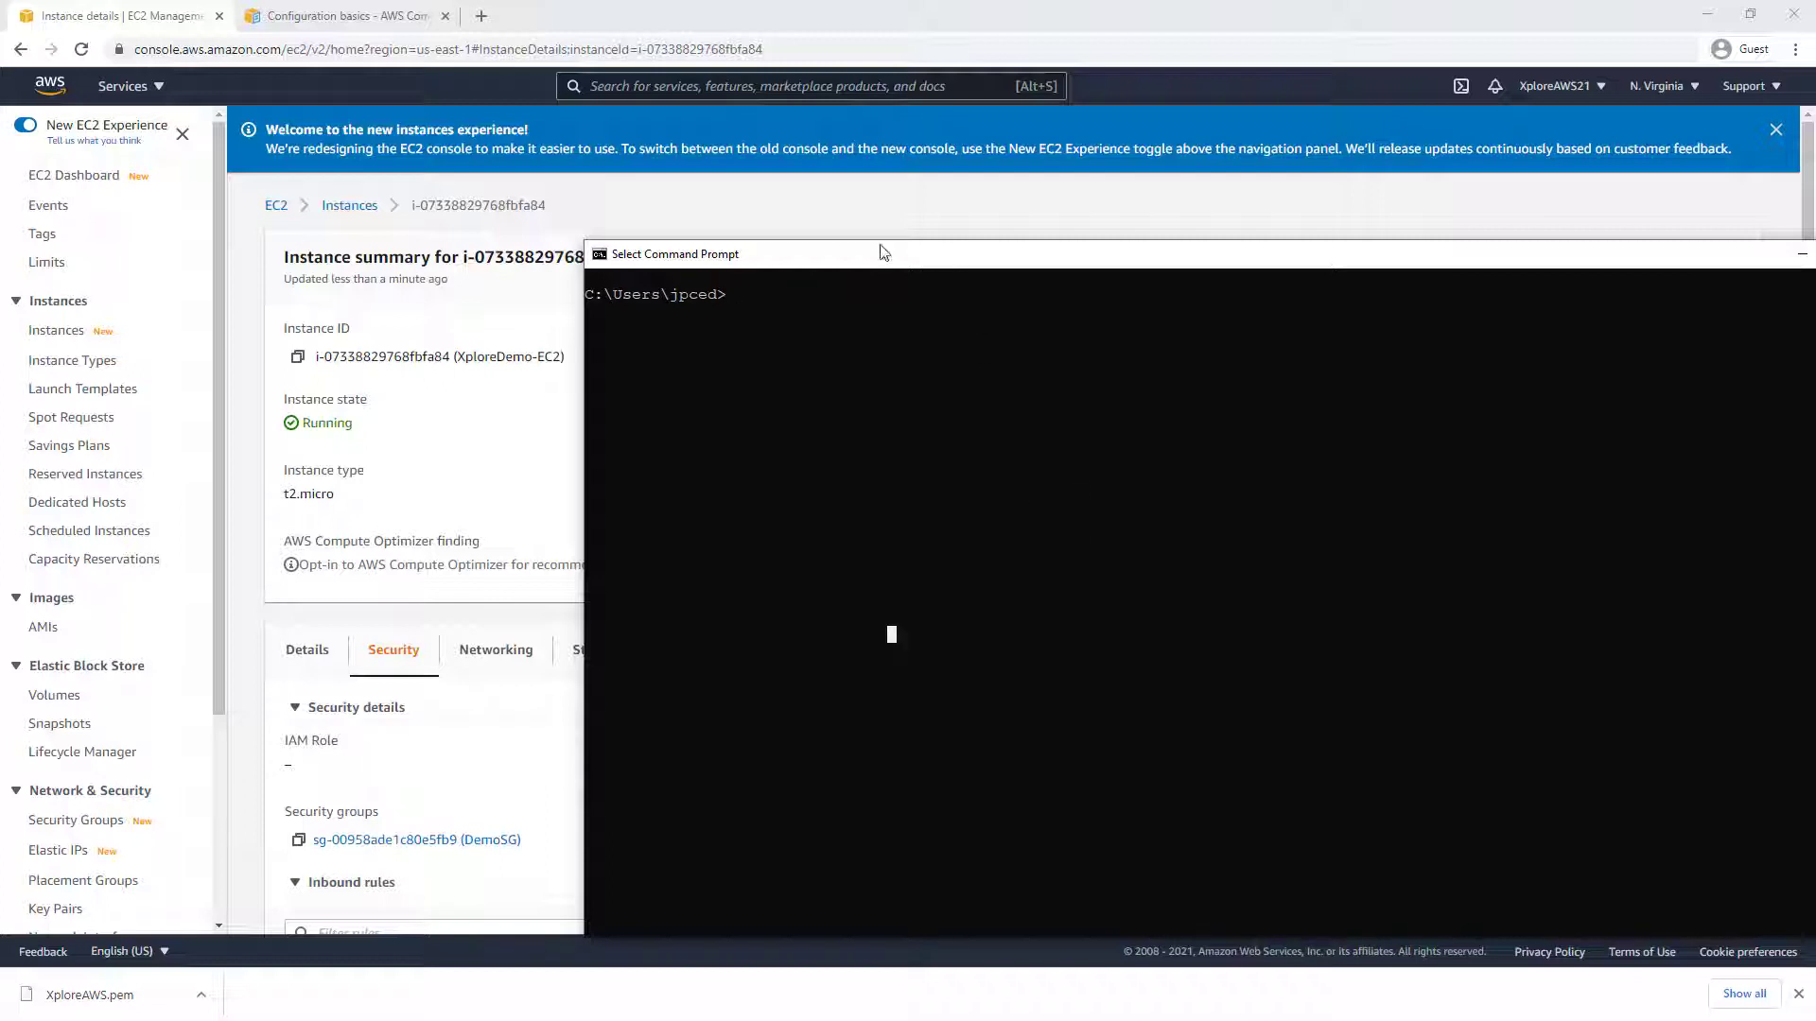
{"action": "left_click", "coordinate": [877, 434]}
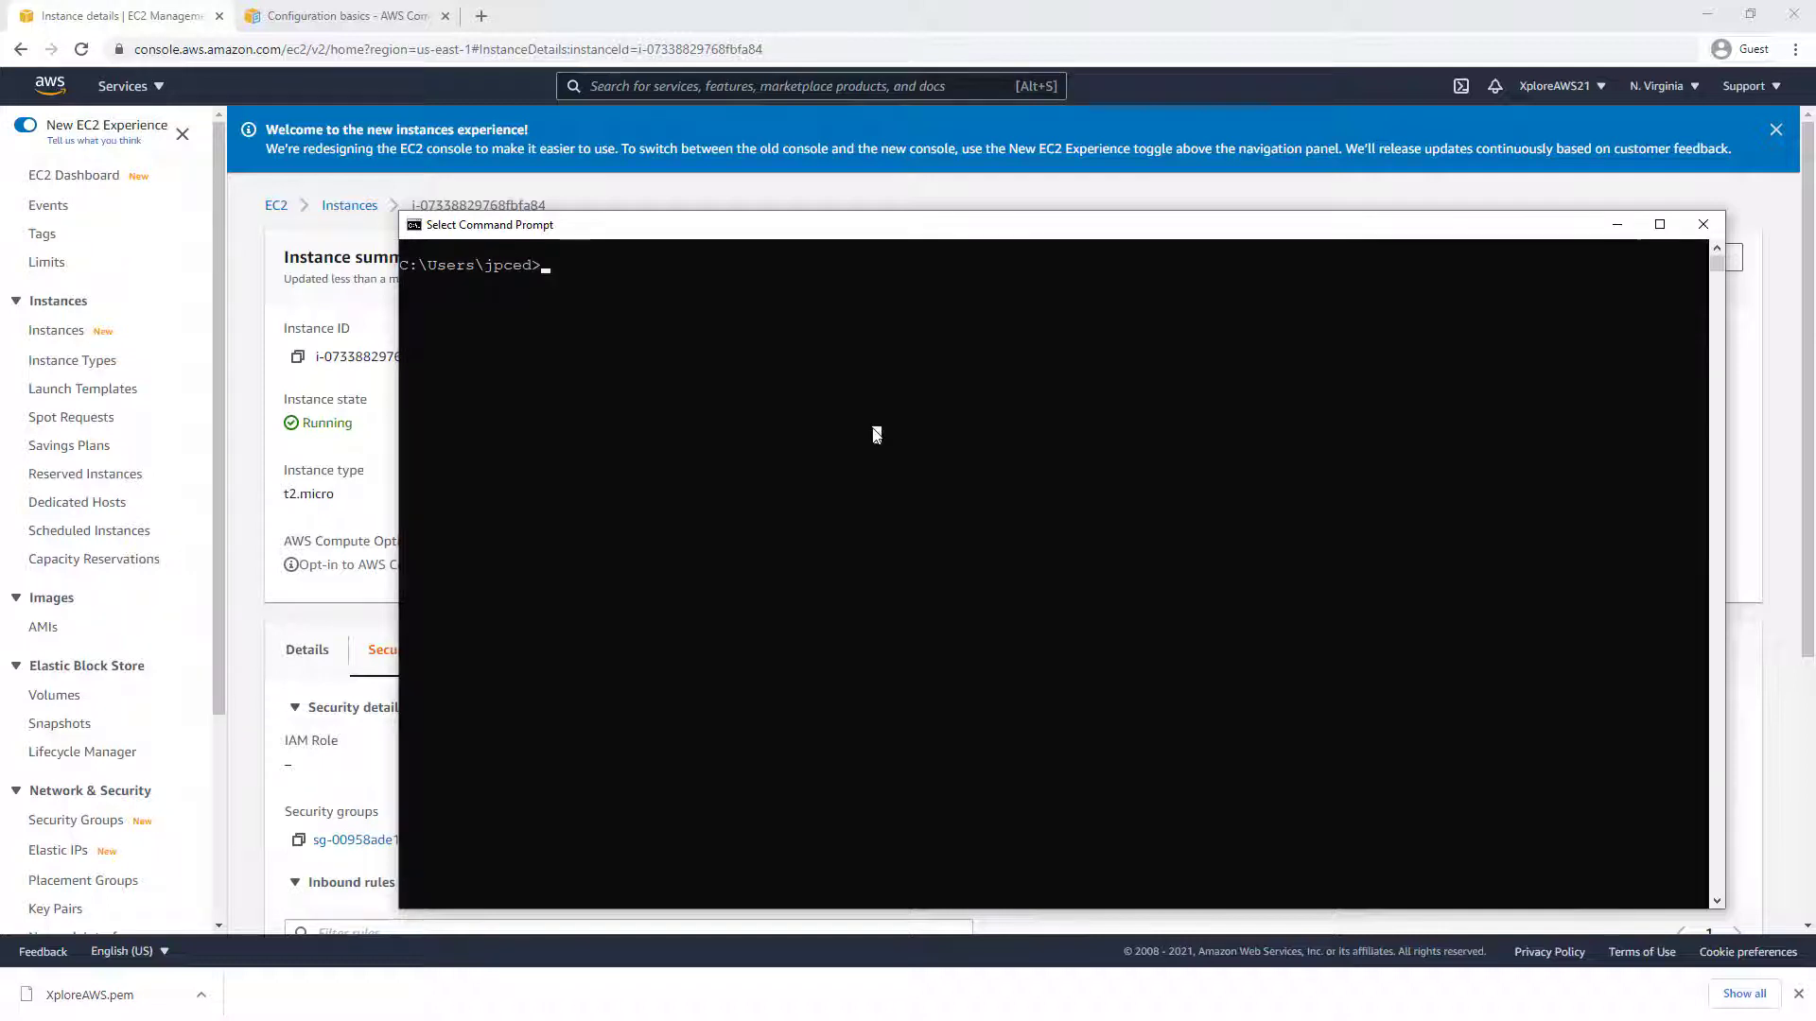
{"action": "type", "text": "aws ec2 de"}
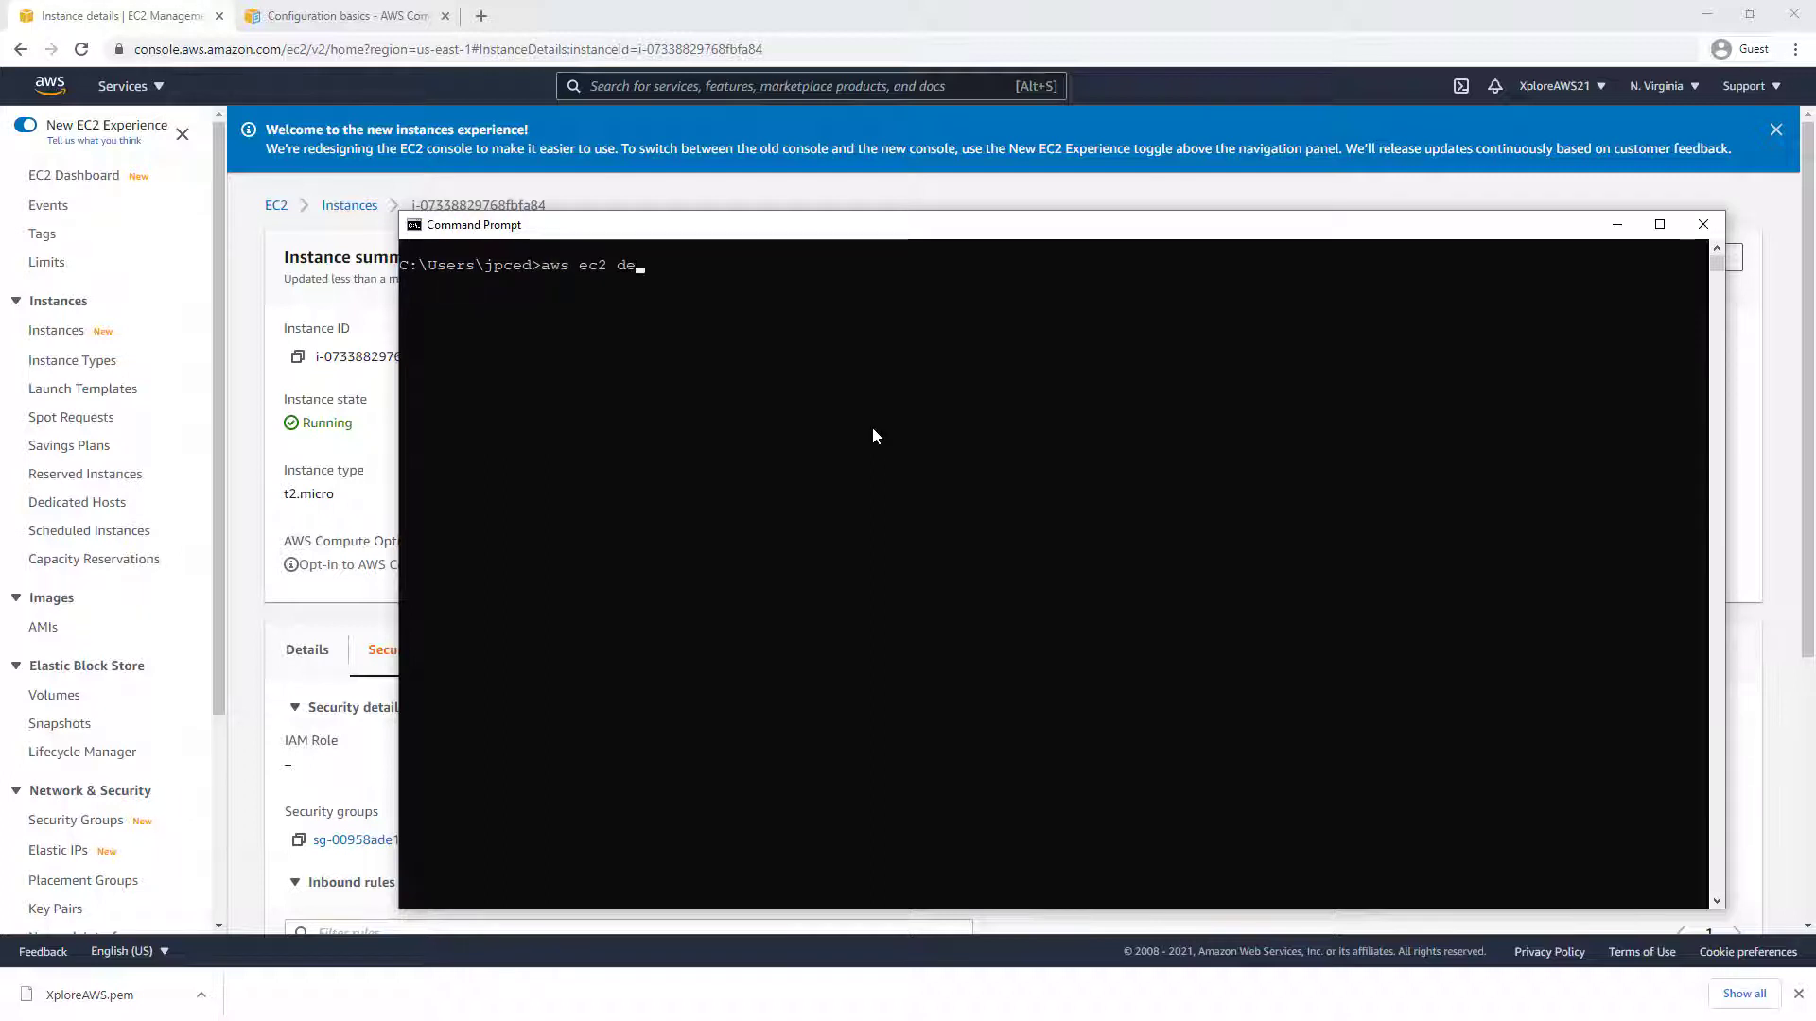
{"action": "type", "text": "scribe-instances"}
{"action": "key", "text": "Return"}
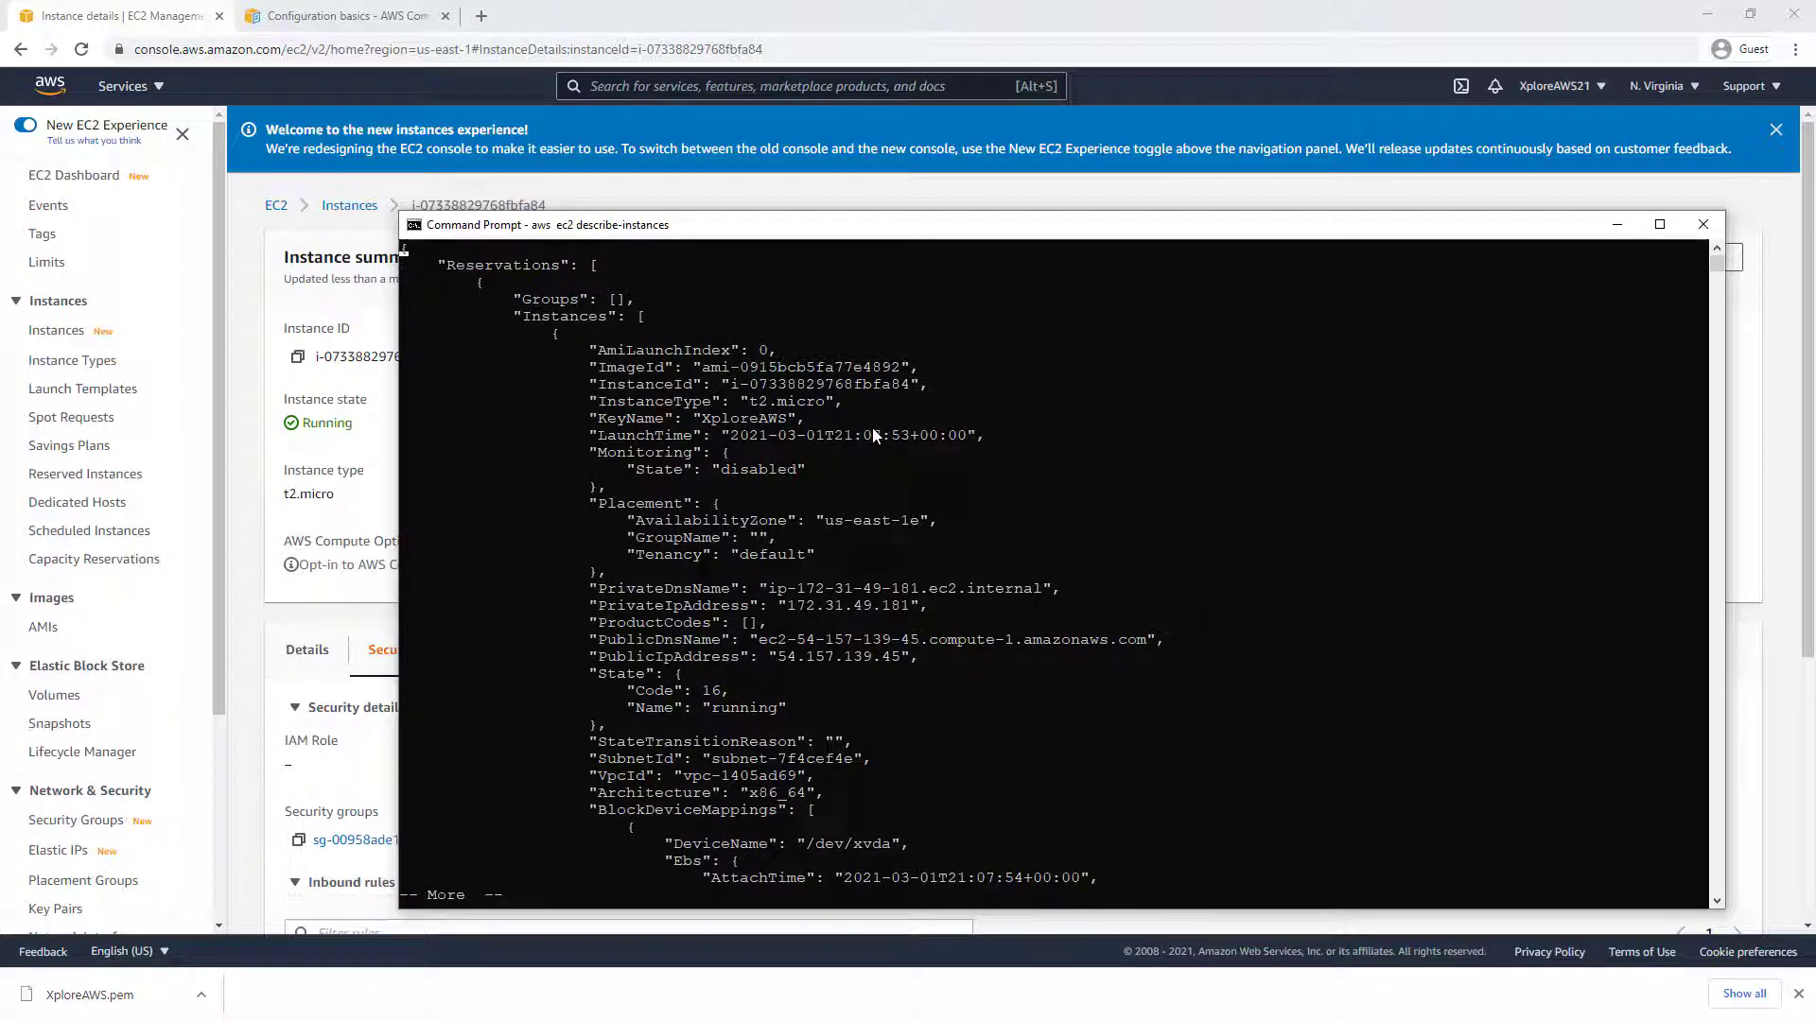
{"action": "key", "text": "space"}
{"action": "key", "text": "space"}
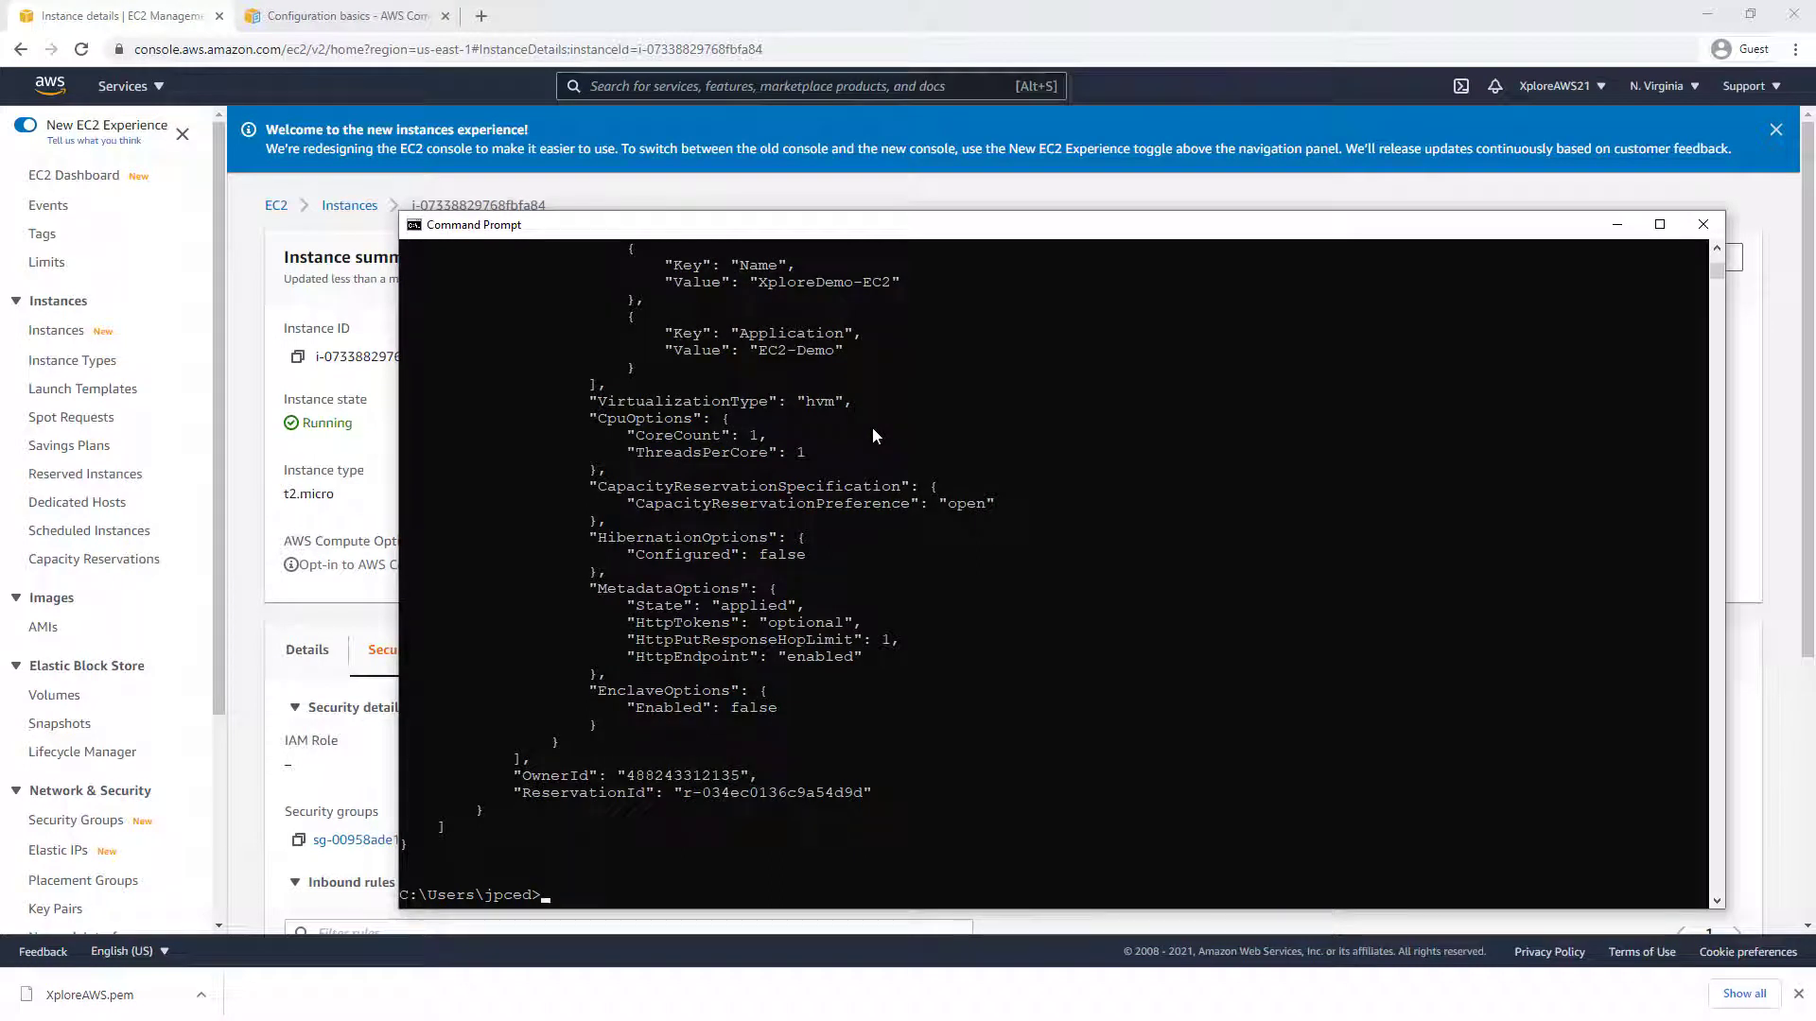
{"action": "key", "text": "Up"}
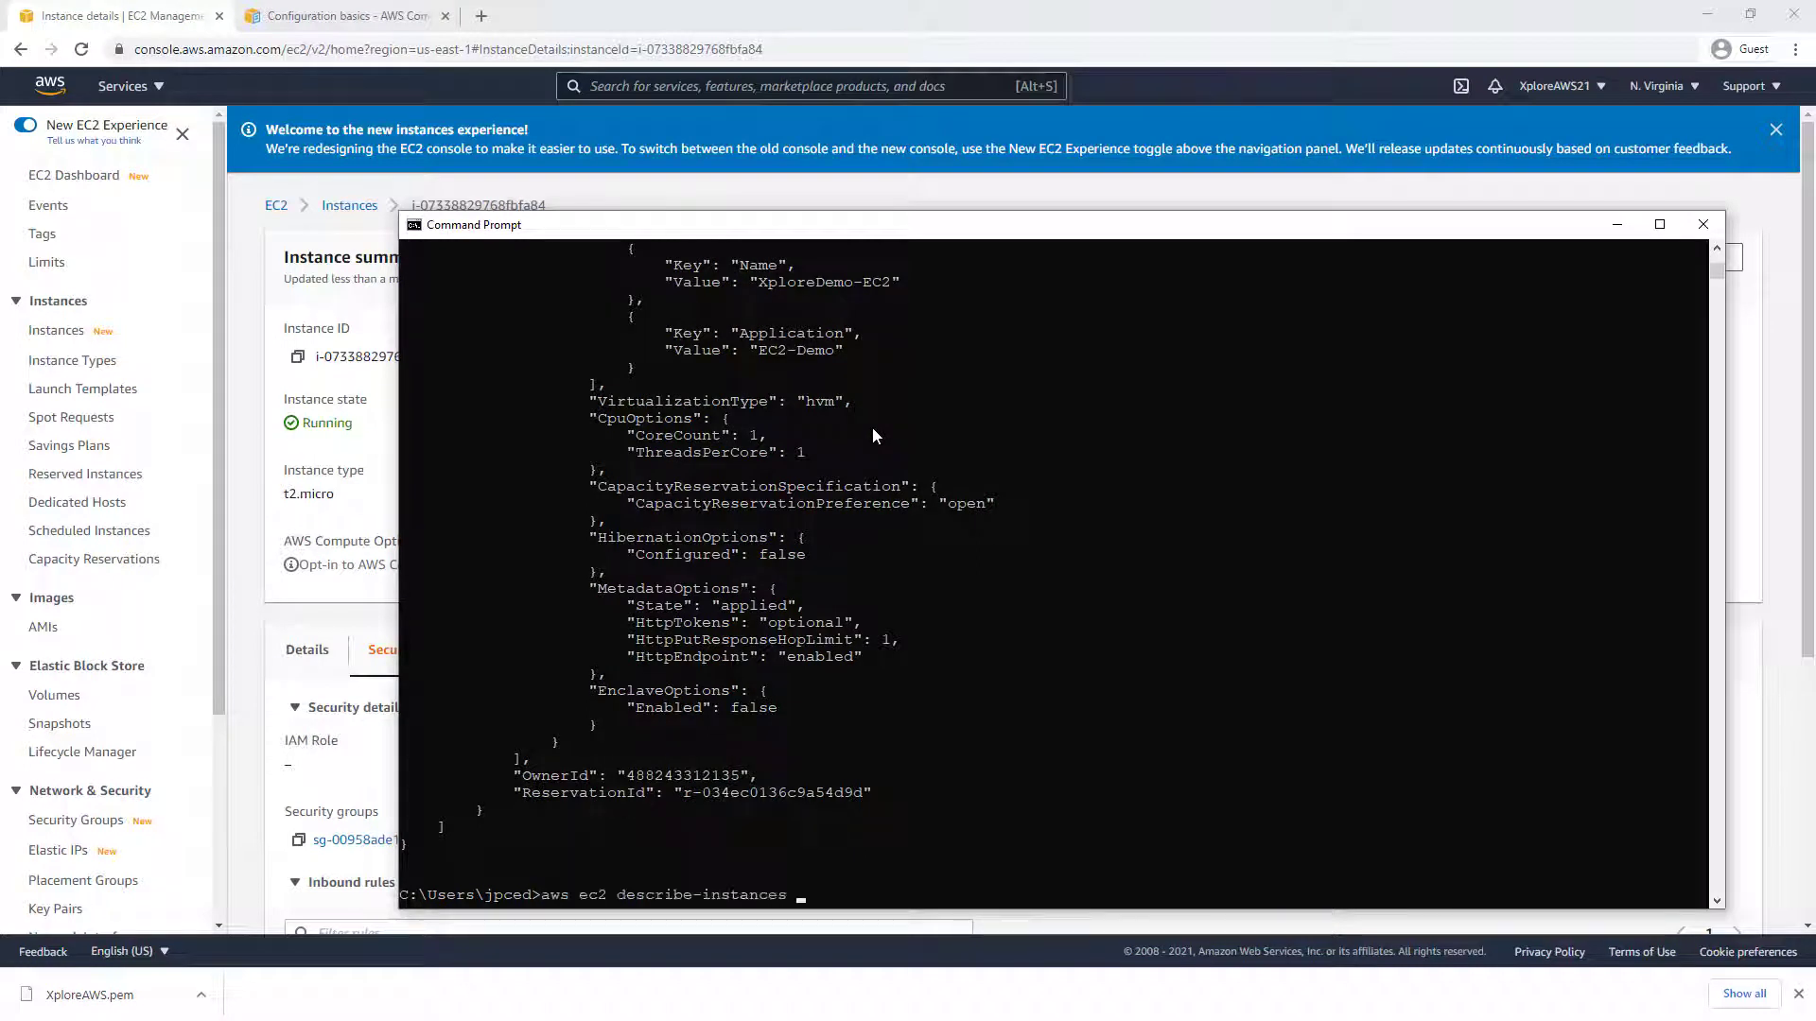
{"action": "type", "text": "--instance-ids"}
{"action": "key", "text": "ctrl+v"}
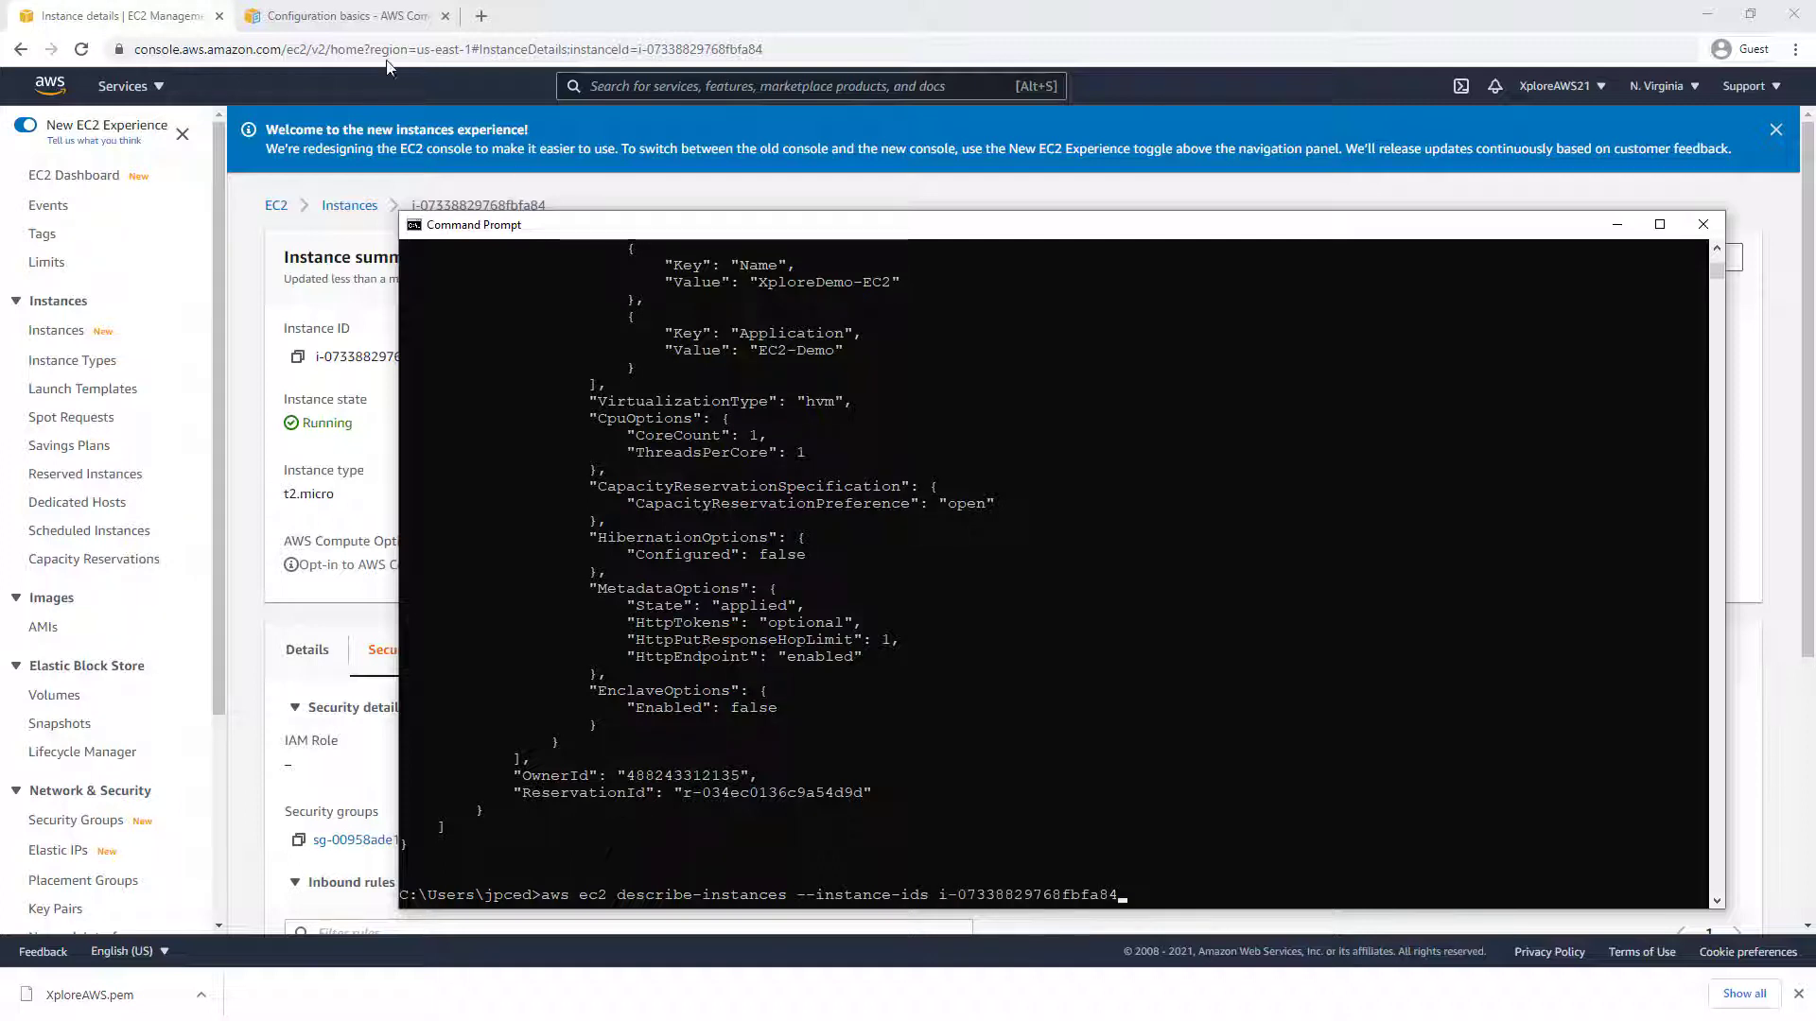
- Look over the AWS CLI User Guide's configuration basics page in the browser
{"action": "left_click", "coordinate": [330, 21]}
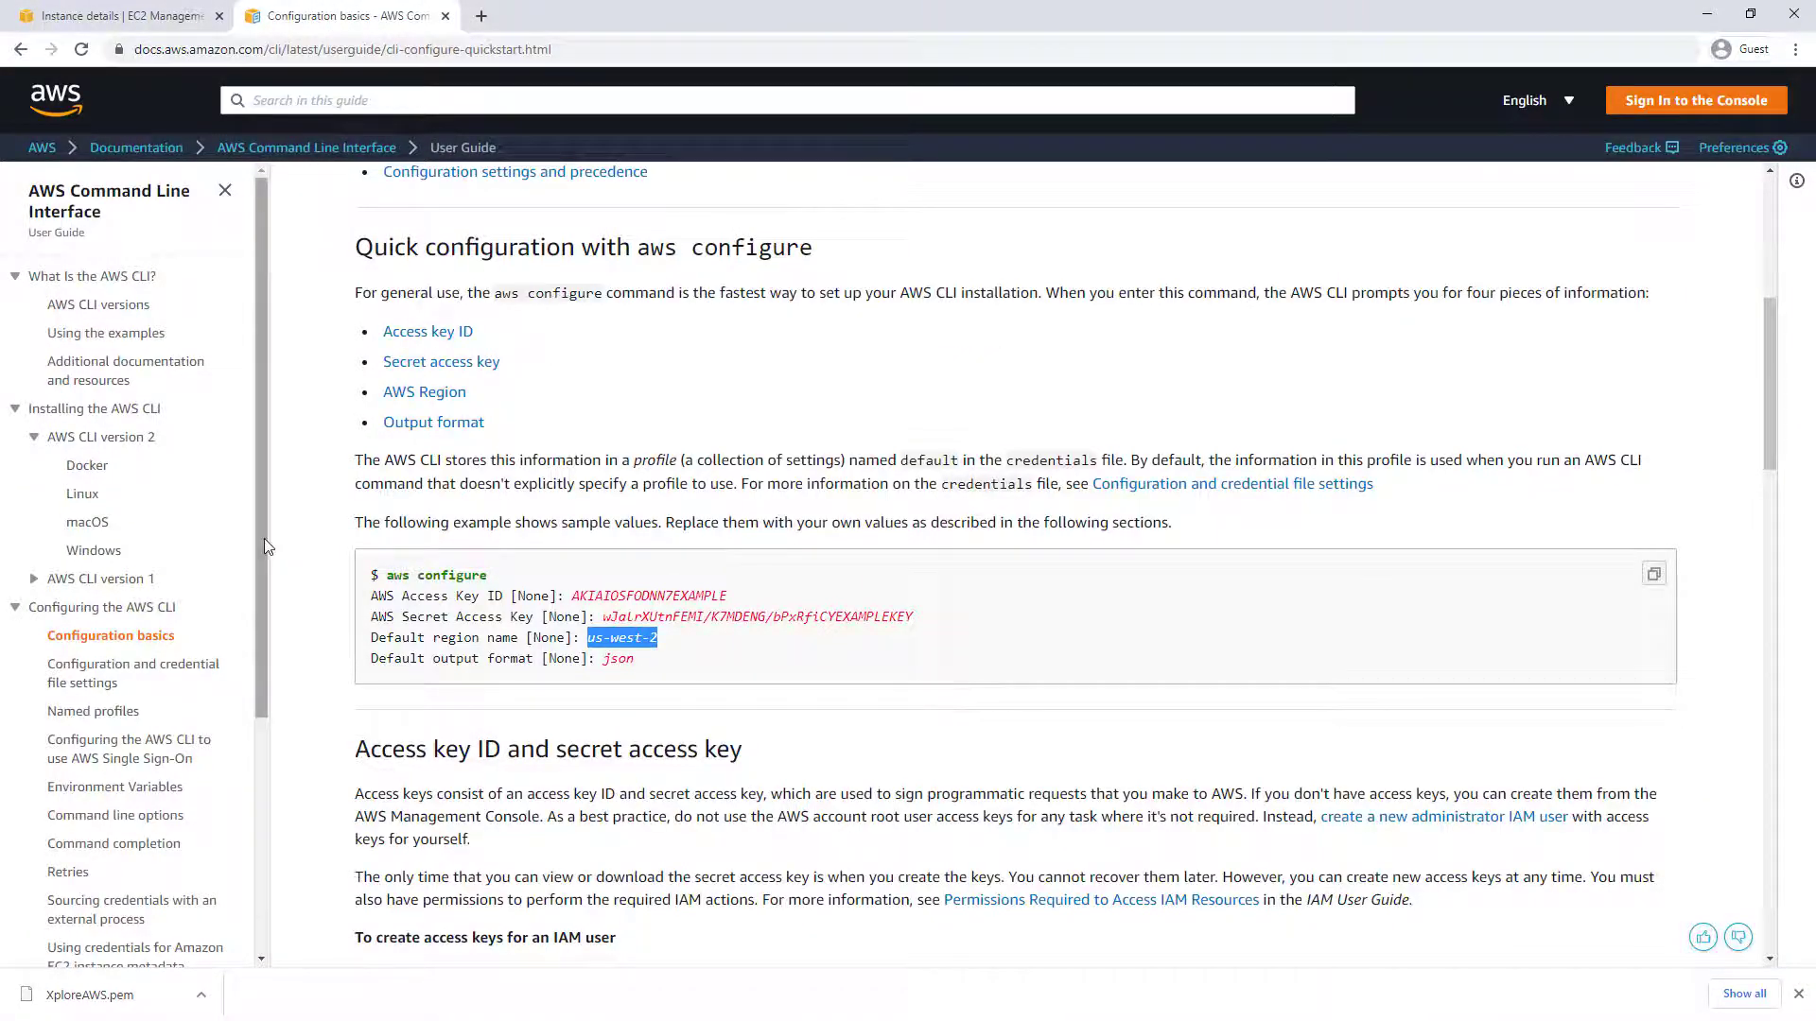
{"action": "left_click_drag", "start_coordinate": [264, 547], "coordinate": [255, 372]}
{"action": "left_click", "coordinate": [307, 328]}
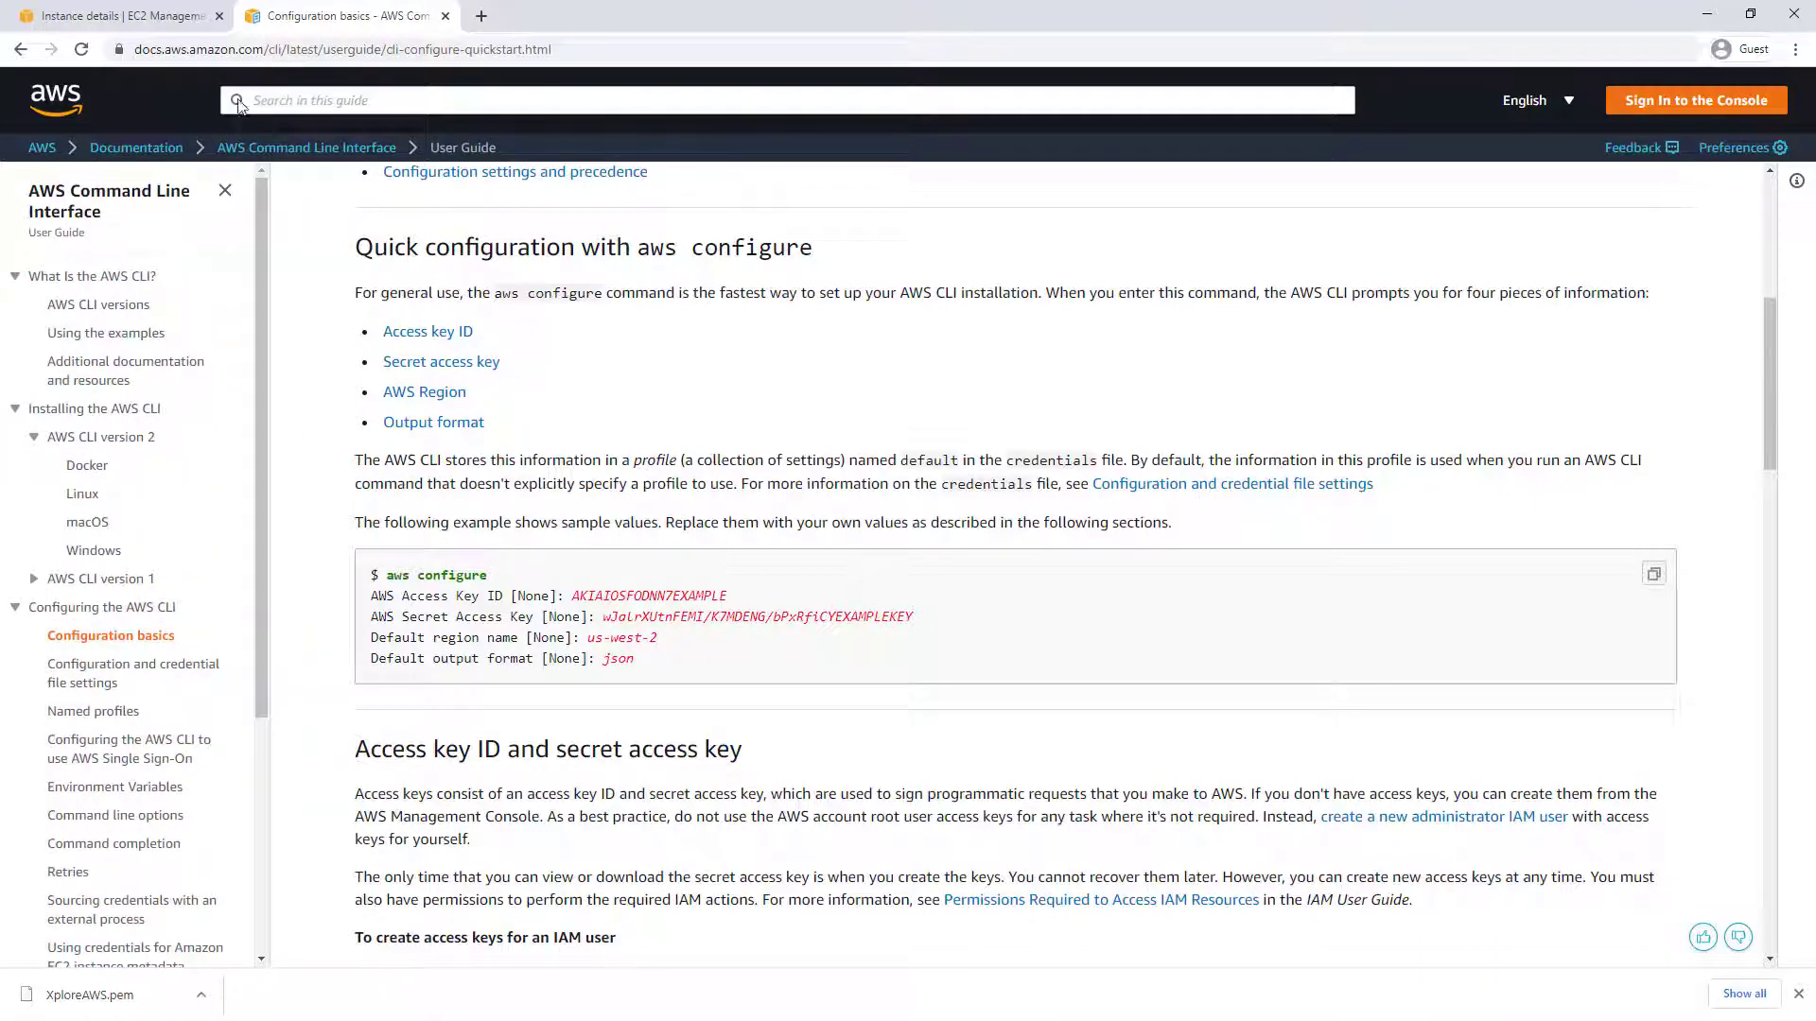
- Return to Command Prompt, run the describe-instances command for the single instance, and page through its output
{"action": "key", "text": "alt+Tab"}
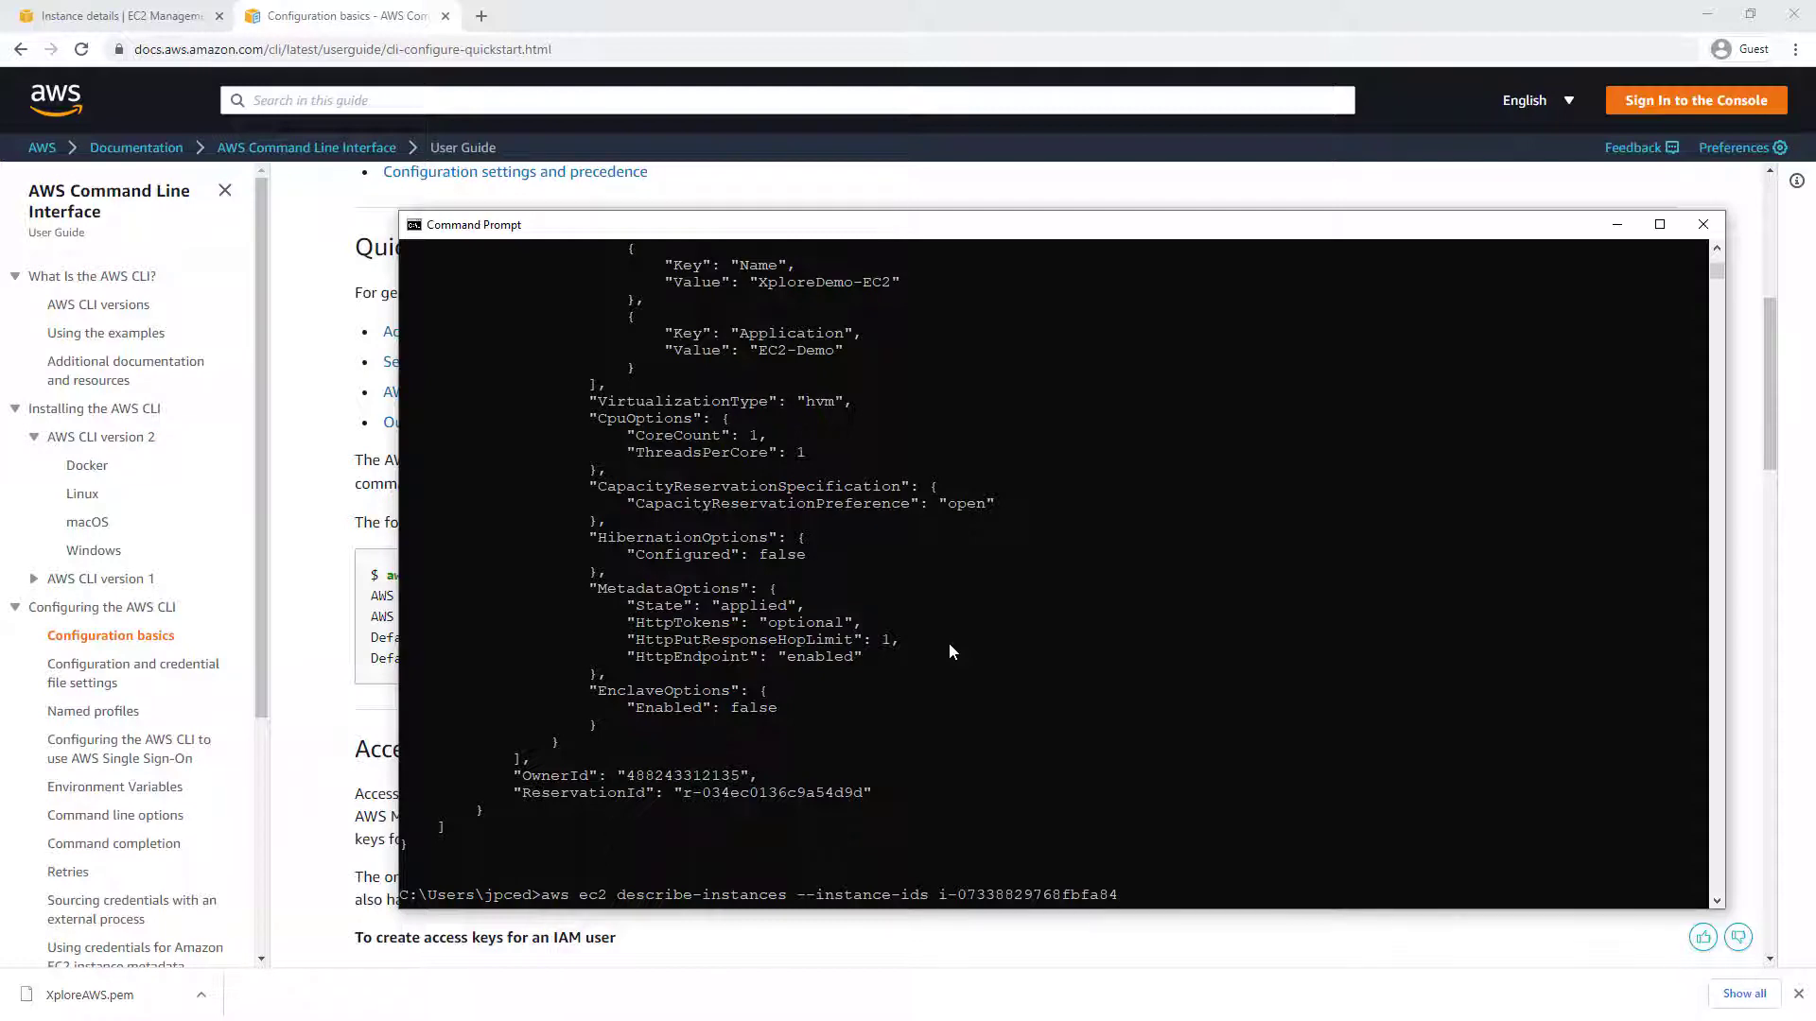
{"action": "key", "text": "Return"}
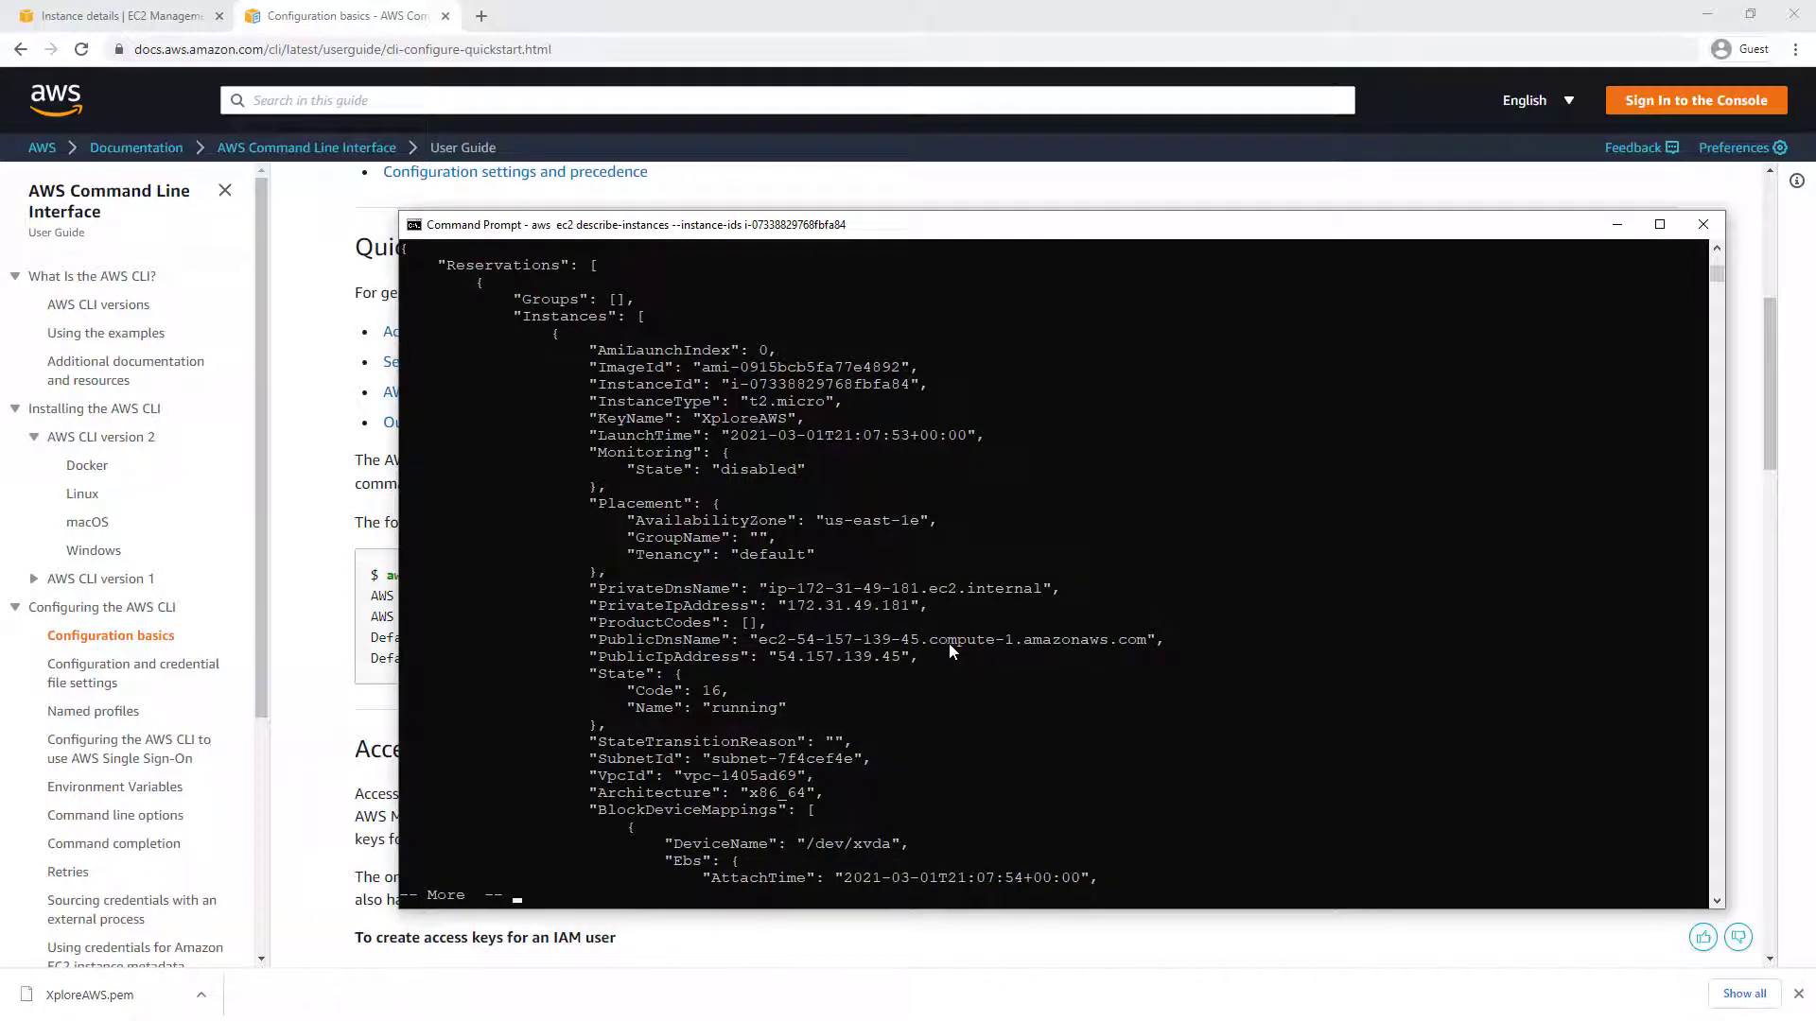
{"action": "key", "text": "space"}
{"action": "key", "text": "space"}
{"action": "key", "text": "space"}
{"action": "key", "text": "space"}
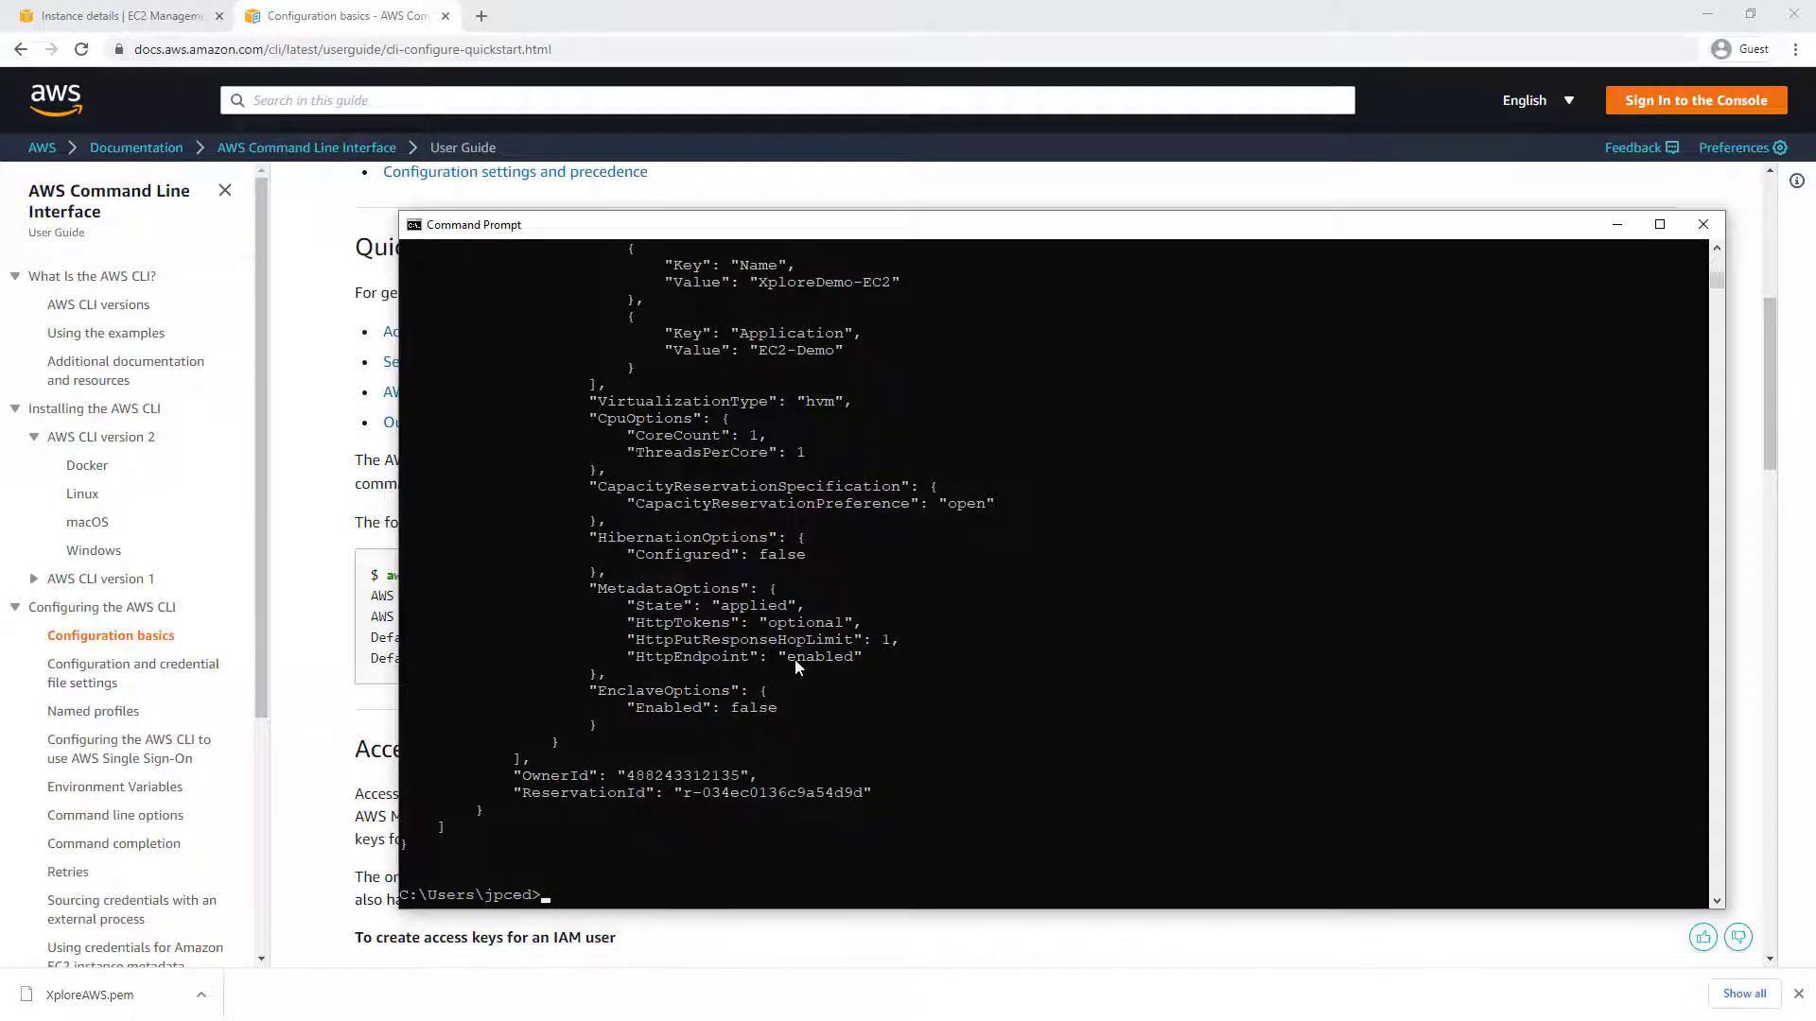
- Examine the end of the single-instance output back to the Tags section, highlighting the Name and Application tag keys and values
{"action": "scroll", "coordinate": [748, 805], "scroll_direction": "up", "scroll_amount": 1}
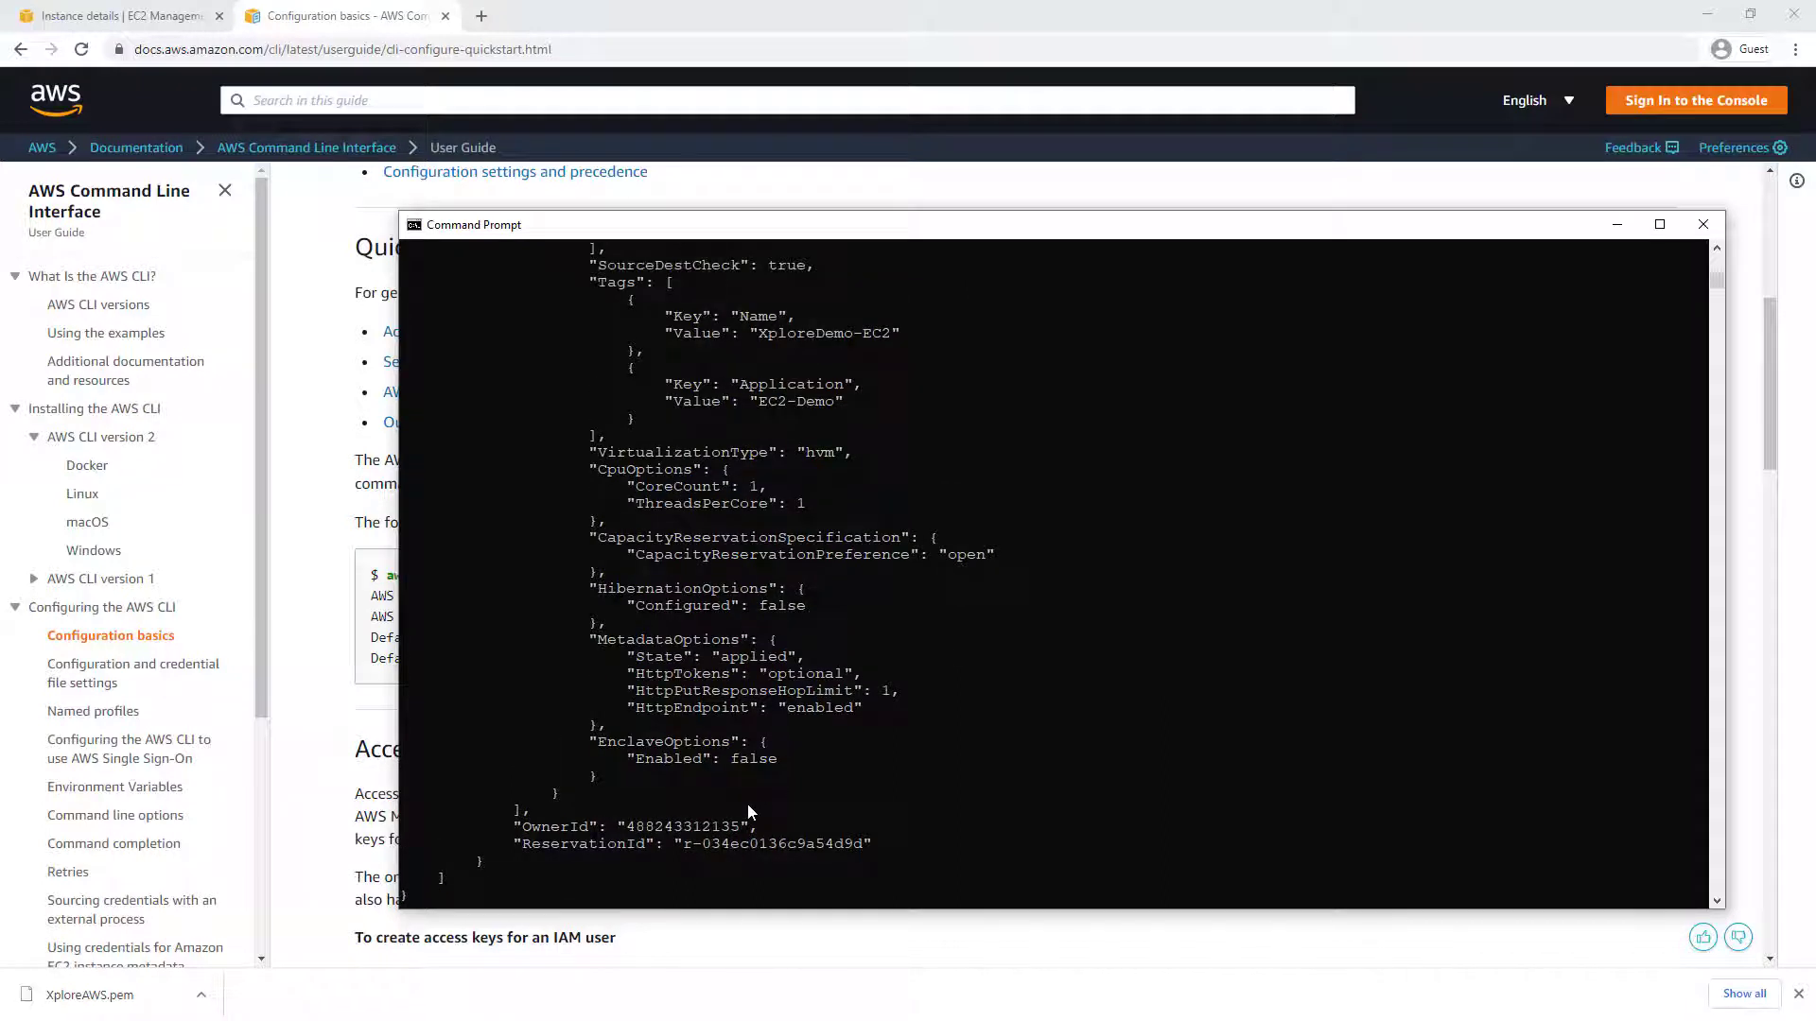
{"action": "scroll", "coordinate": [749, 810], "scroll_direction": "up", "scroll_amount": 1}
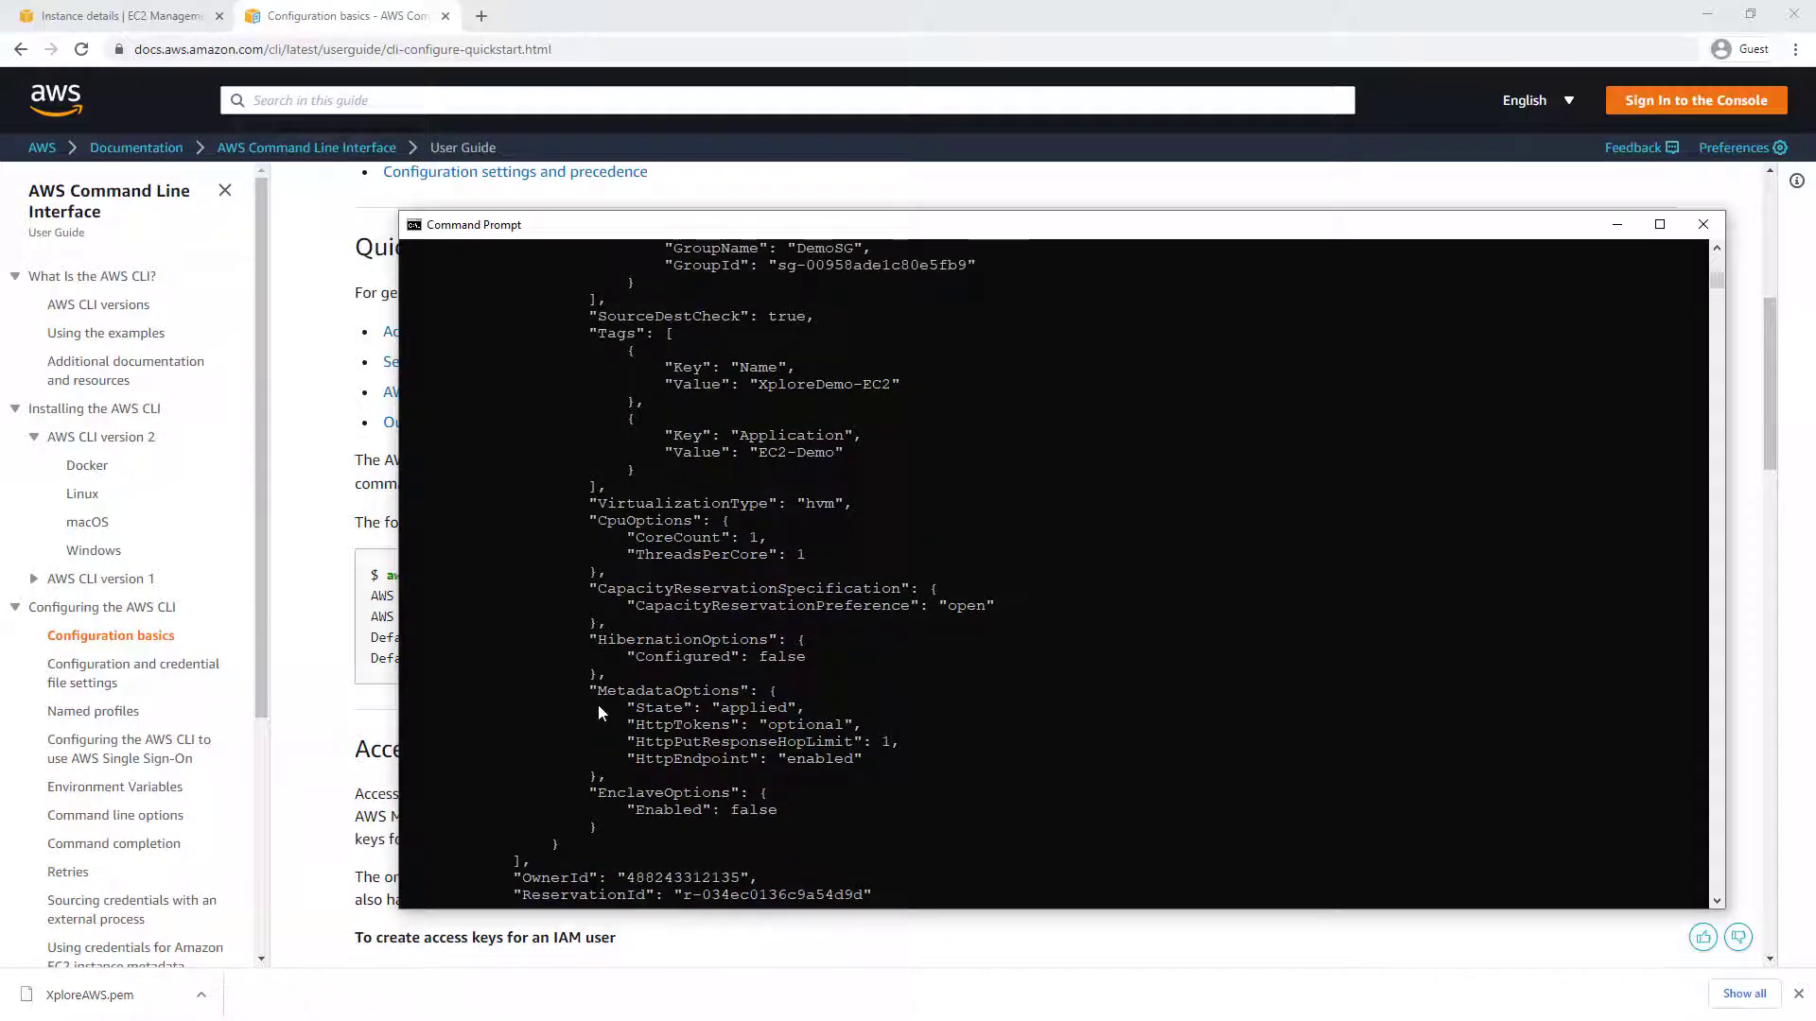
{"action": "scroll", "coordinate": [597, 710], "scroll_direction": "up", "scroll_amount": 1}
{"action": "scroll", "coordinate": [598, 705], "scroll_direction": "up", "scroll_amount": 2}
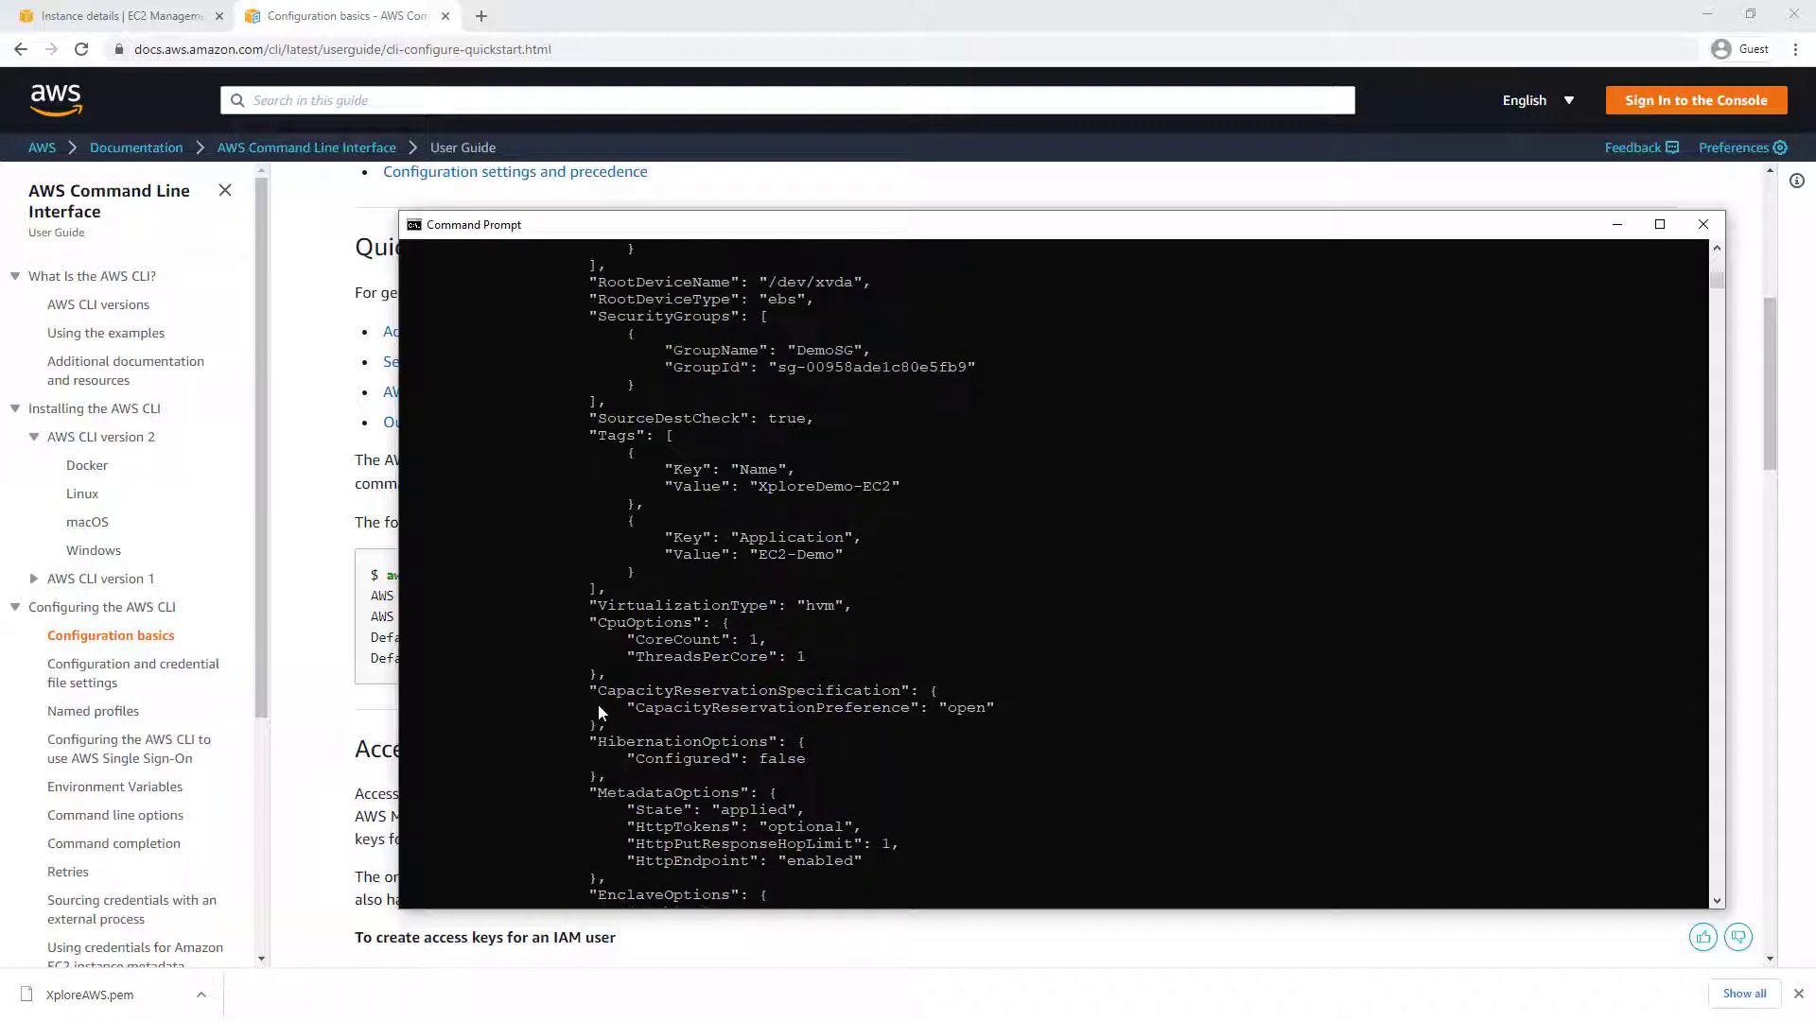
{"action": "scroll", "coordinate": [597, 705], "scroll_direction": "up", "scroll_amount": 1}
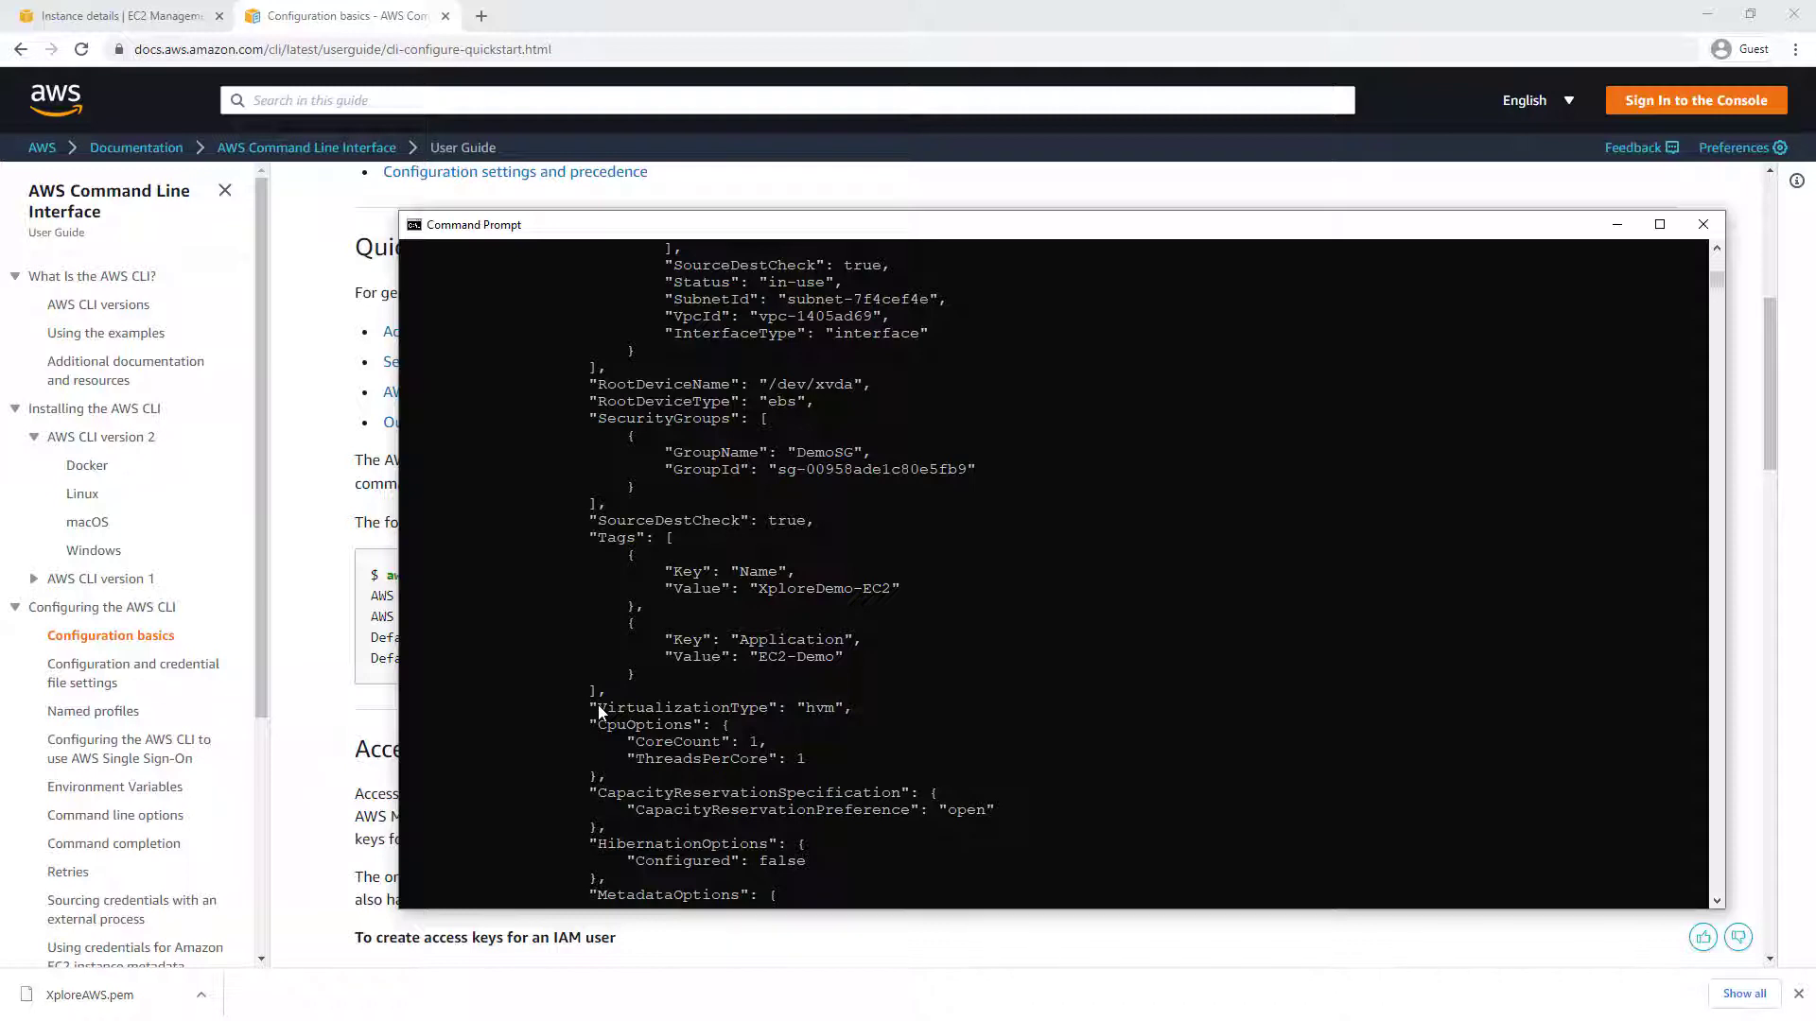
{"action": "left_click_drag", "start_coordinate": [757, 658], "coordinate": [832, 656]}
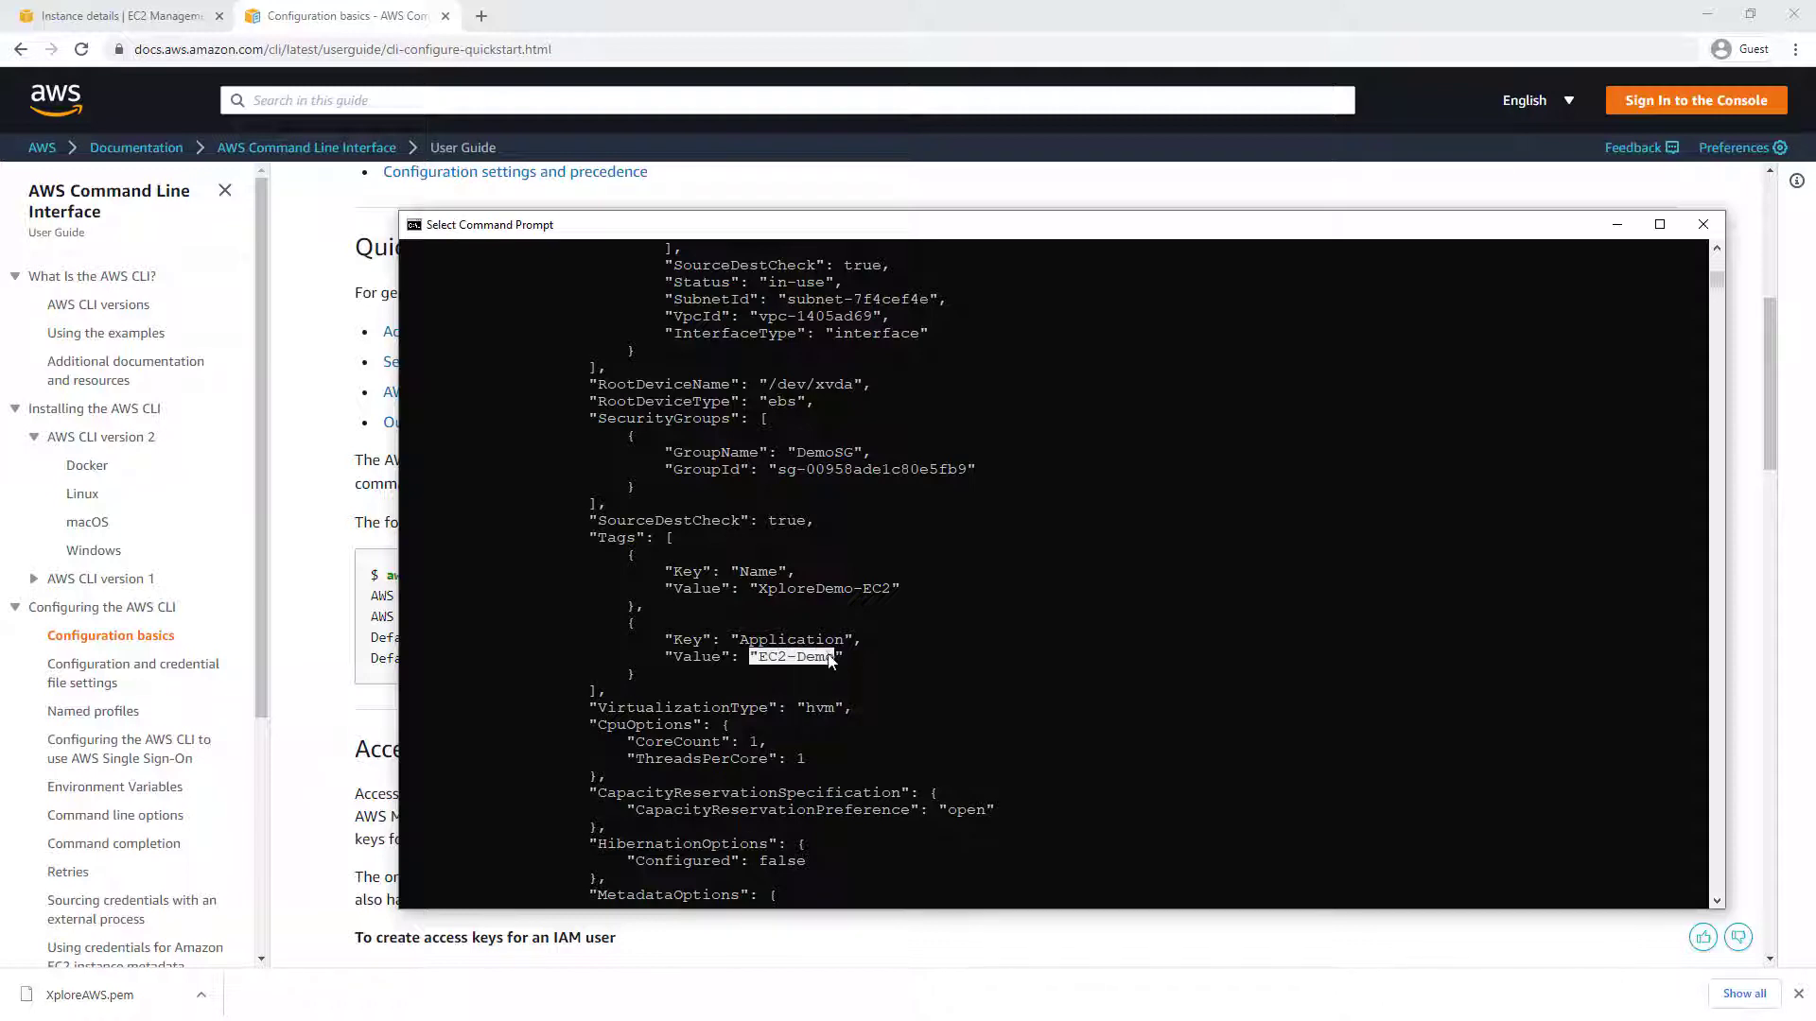
{"action": "left_click", "coordinate": [832, 655]}
{"action": "scroll", "coordinate": [882, 692], "scroll_direction": "up", "scroll_amount": 1}
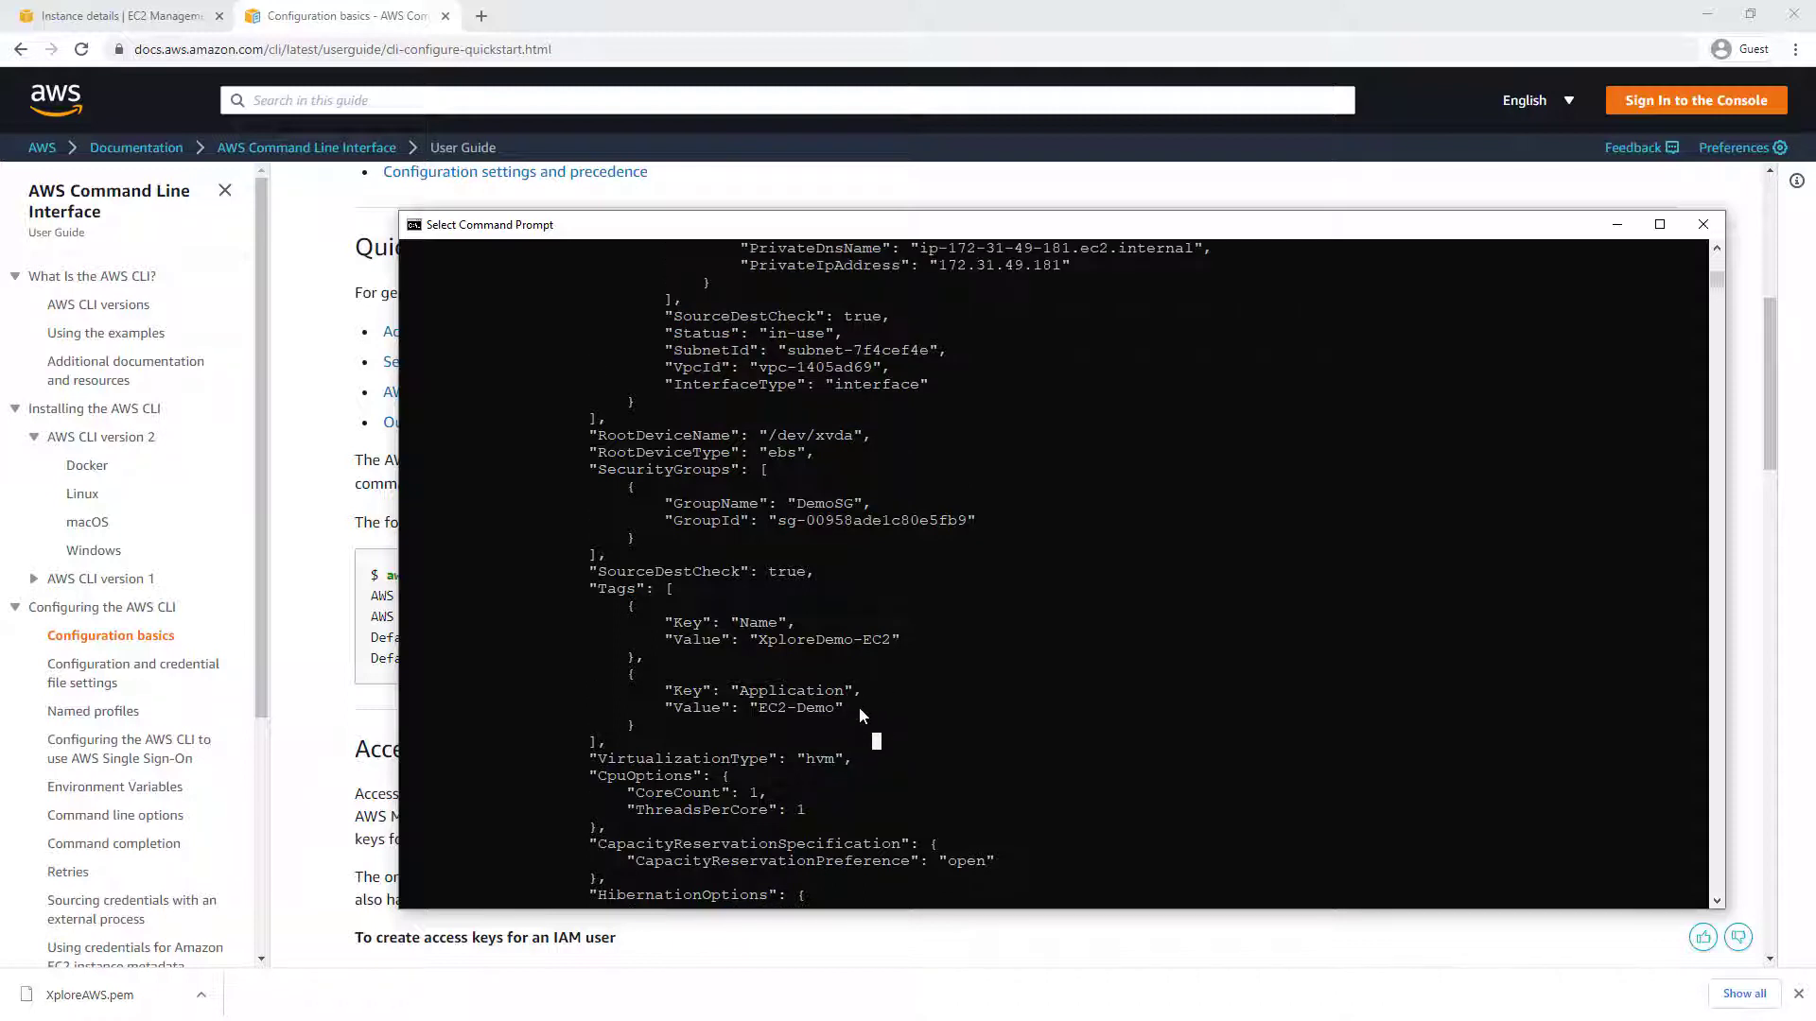
{"action": "left_click_drag", "start_coordinate": [859, 707], "coordinate": [454, 624]}
{"action": "left_click", "coordinate": [716, 656]}
{"action": "left_click", "coordinate": [706, 656]}
{"action": "left_click_drag", "start_coordinate": [742, 623], "coordinate": [780, 625]}
{"action": "left_click_drag", "start_coordinate": [763, 707], "coordinate": [836, 709]}
{"action": "left_click", "coordinate": [829, 710]}
- Review the instance's security group, VPC, network interface and block device details, going back to the start of the output
{"action": "scroll", "coordinate": [945, 675], "scroll_direction": "up", "scroll_amount": 2}
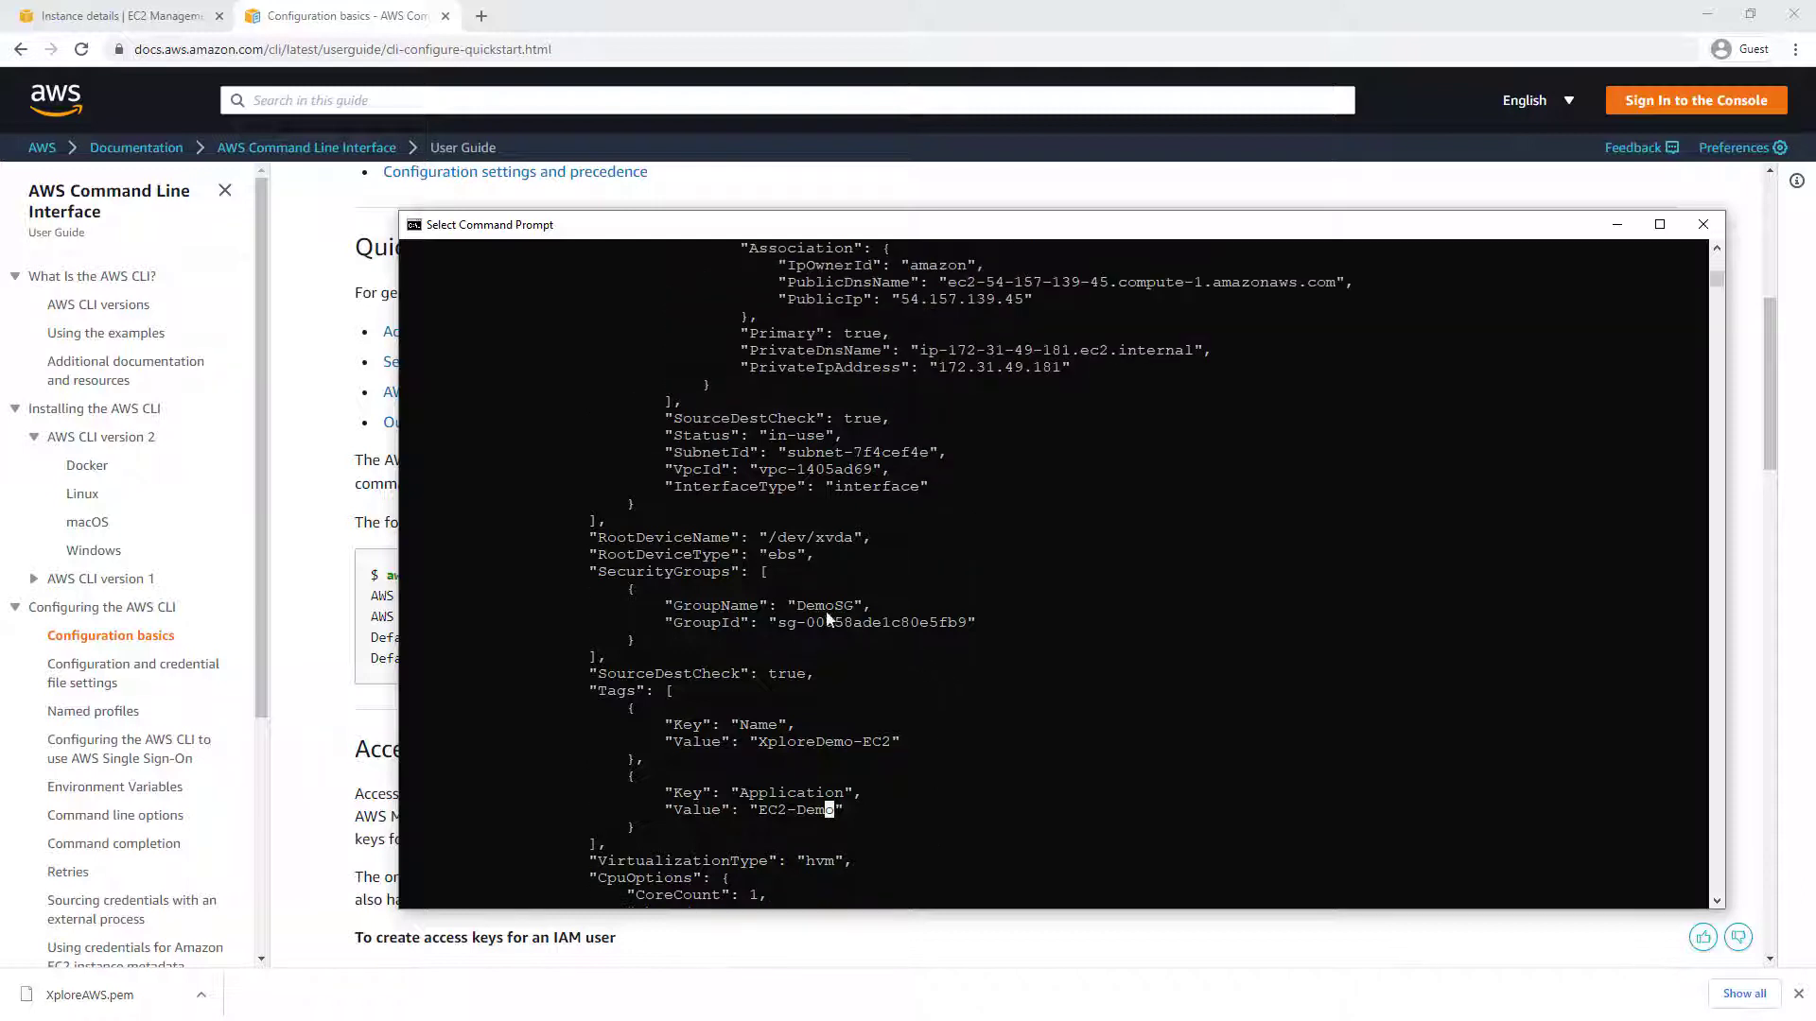
{"action": "mouse_move", "coordinate": [847, 605]}
{"action": "left_mouse_down"}
{"action": "mouse_move", "coordinate": [803, 624]}
{"action": "mouse_move", "coordinate": [848, 605]}
{"action": "left_mouse_up"}
{"action": "scroll", "coordinate": [801, 635], "scroll_direction": "up", "scroll_amount": 2}
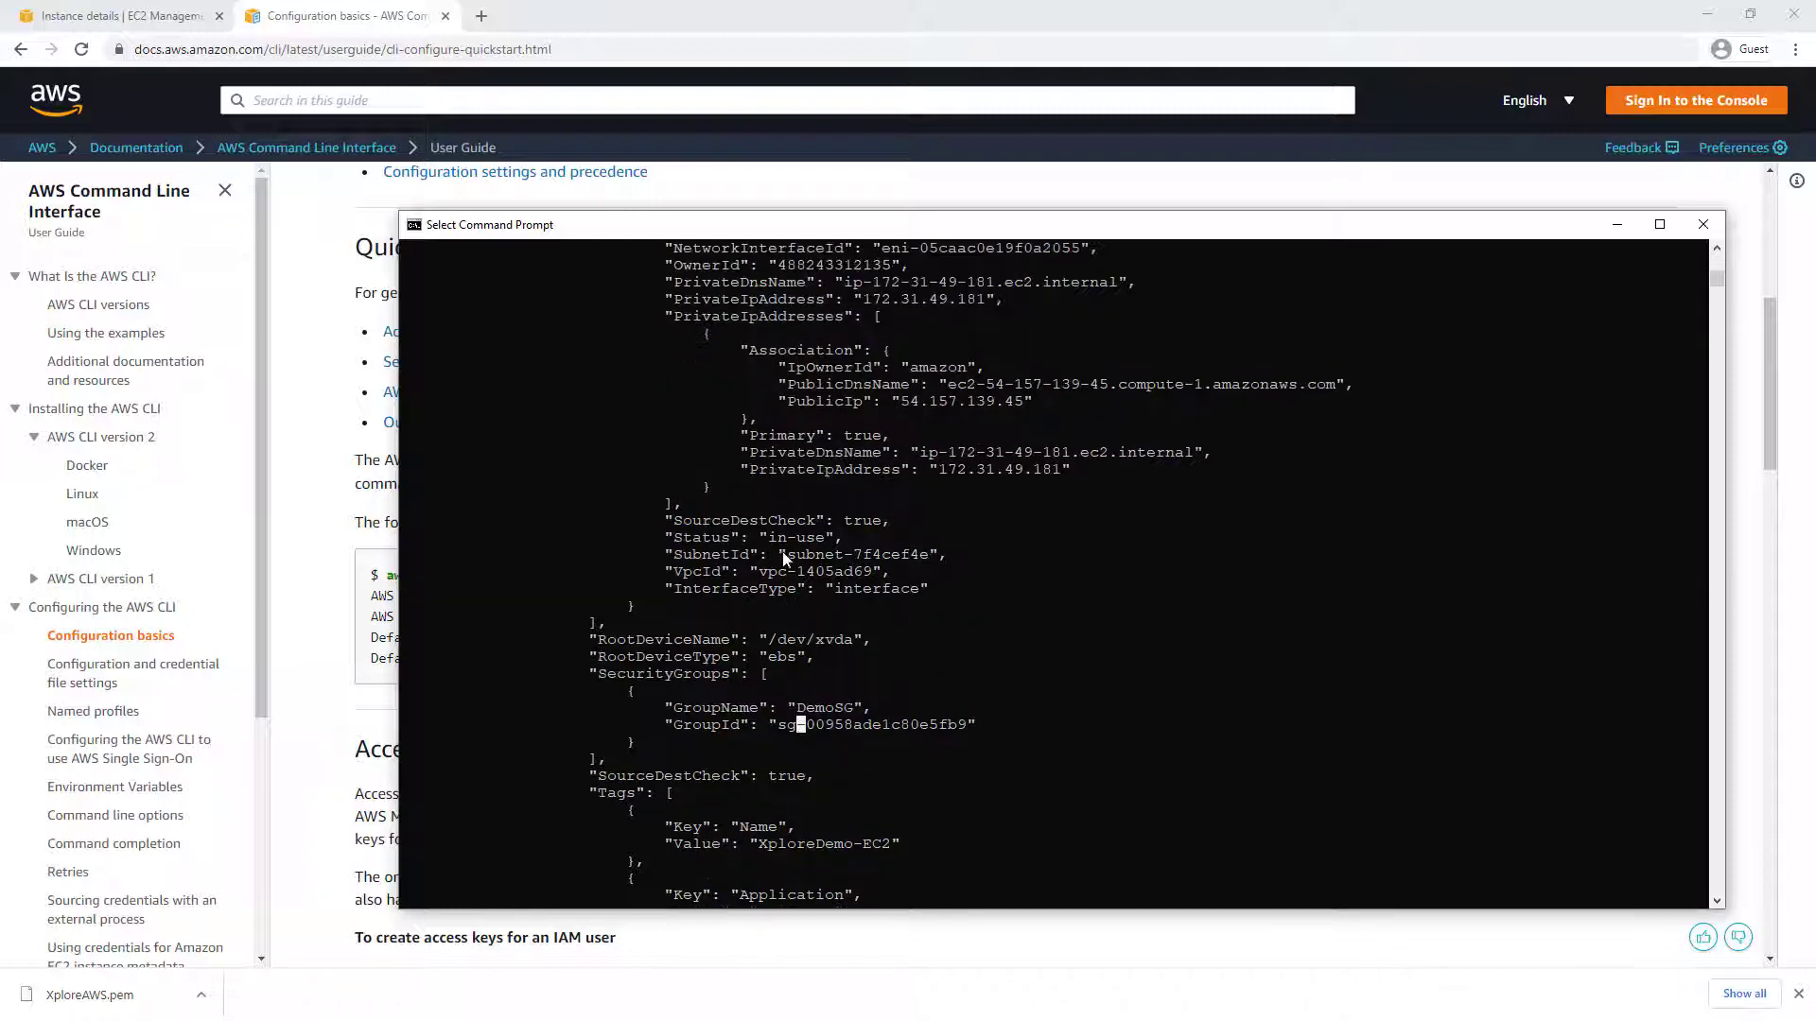
{"action": "left_click", "coordinate": [857, 573]}
{"action": "scroll", "coordinate": [857, 575], "scroll_direction": "up", "scroll_amount": 4}
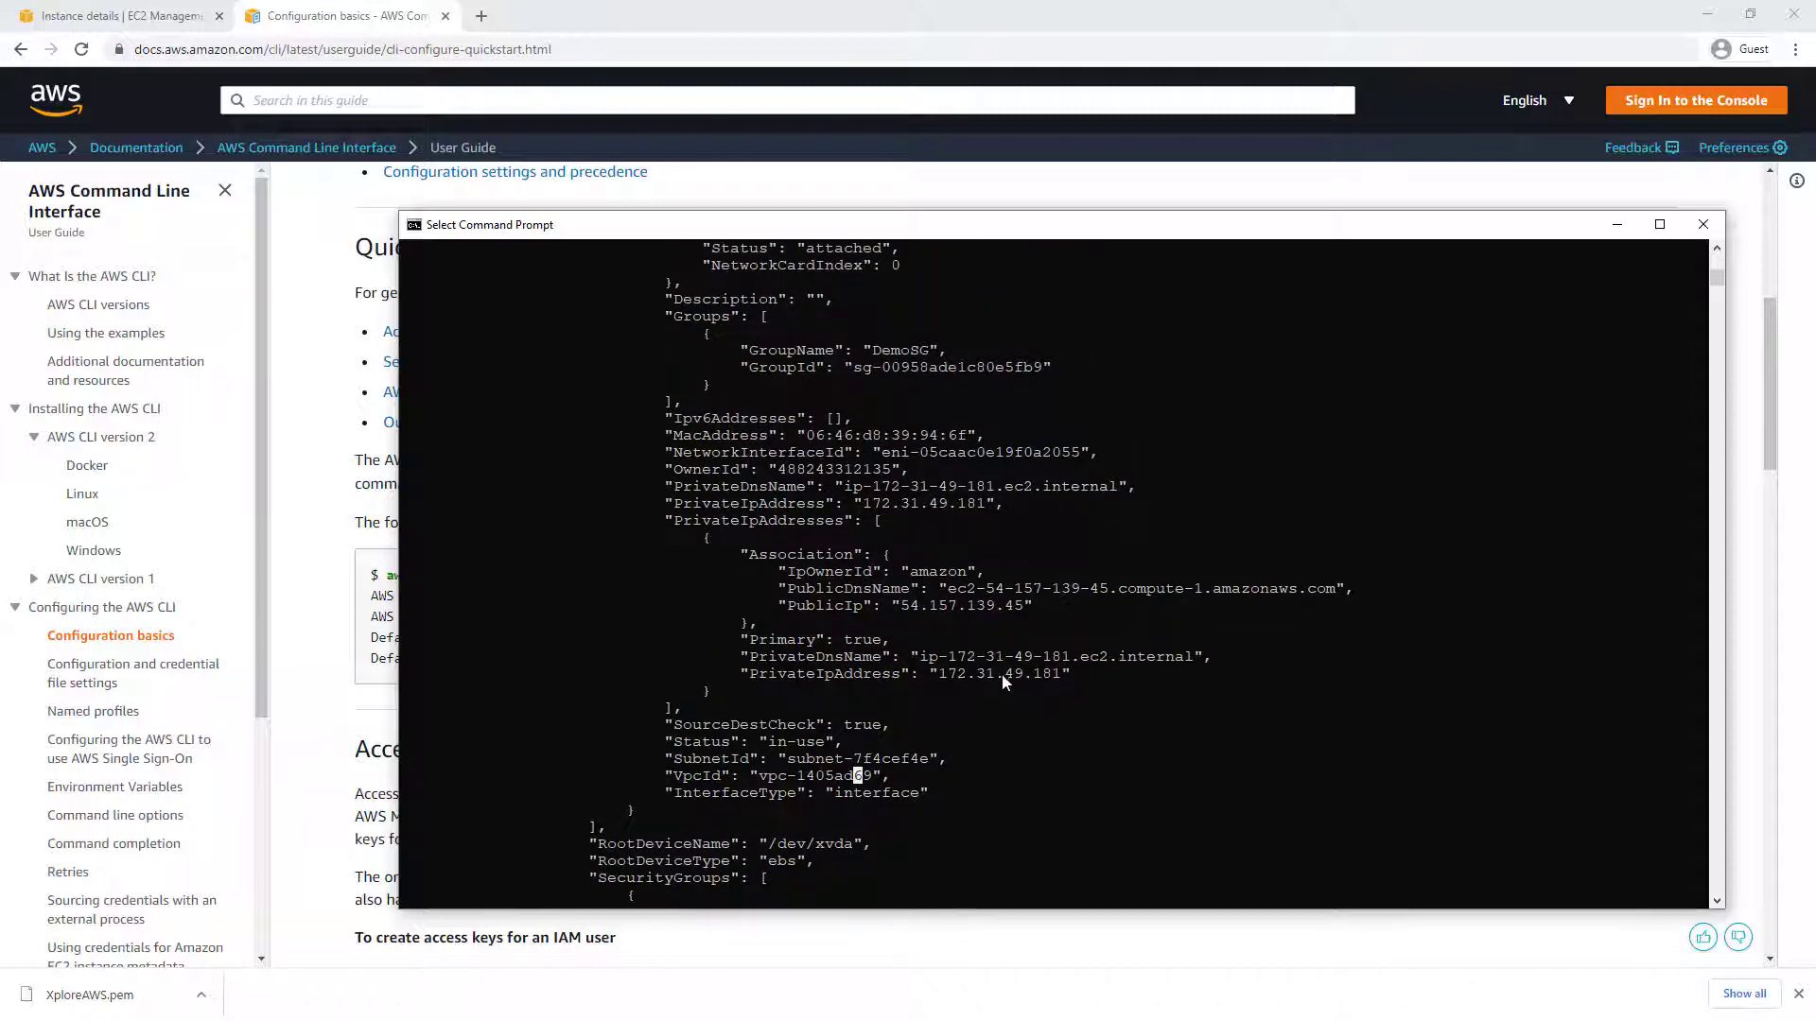
{"action": "scroll", "coordinate": [881, 598], "scroll_direction": "up", "scroll_amount": 6}
{"action": "scroll", "coordinate": [881, 594], "scroll_direction": "up", "scroll_amount": 4}
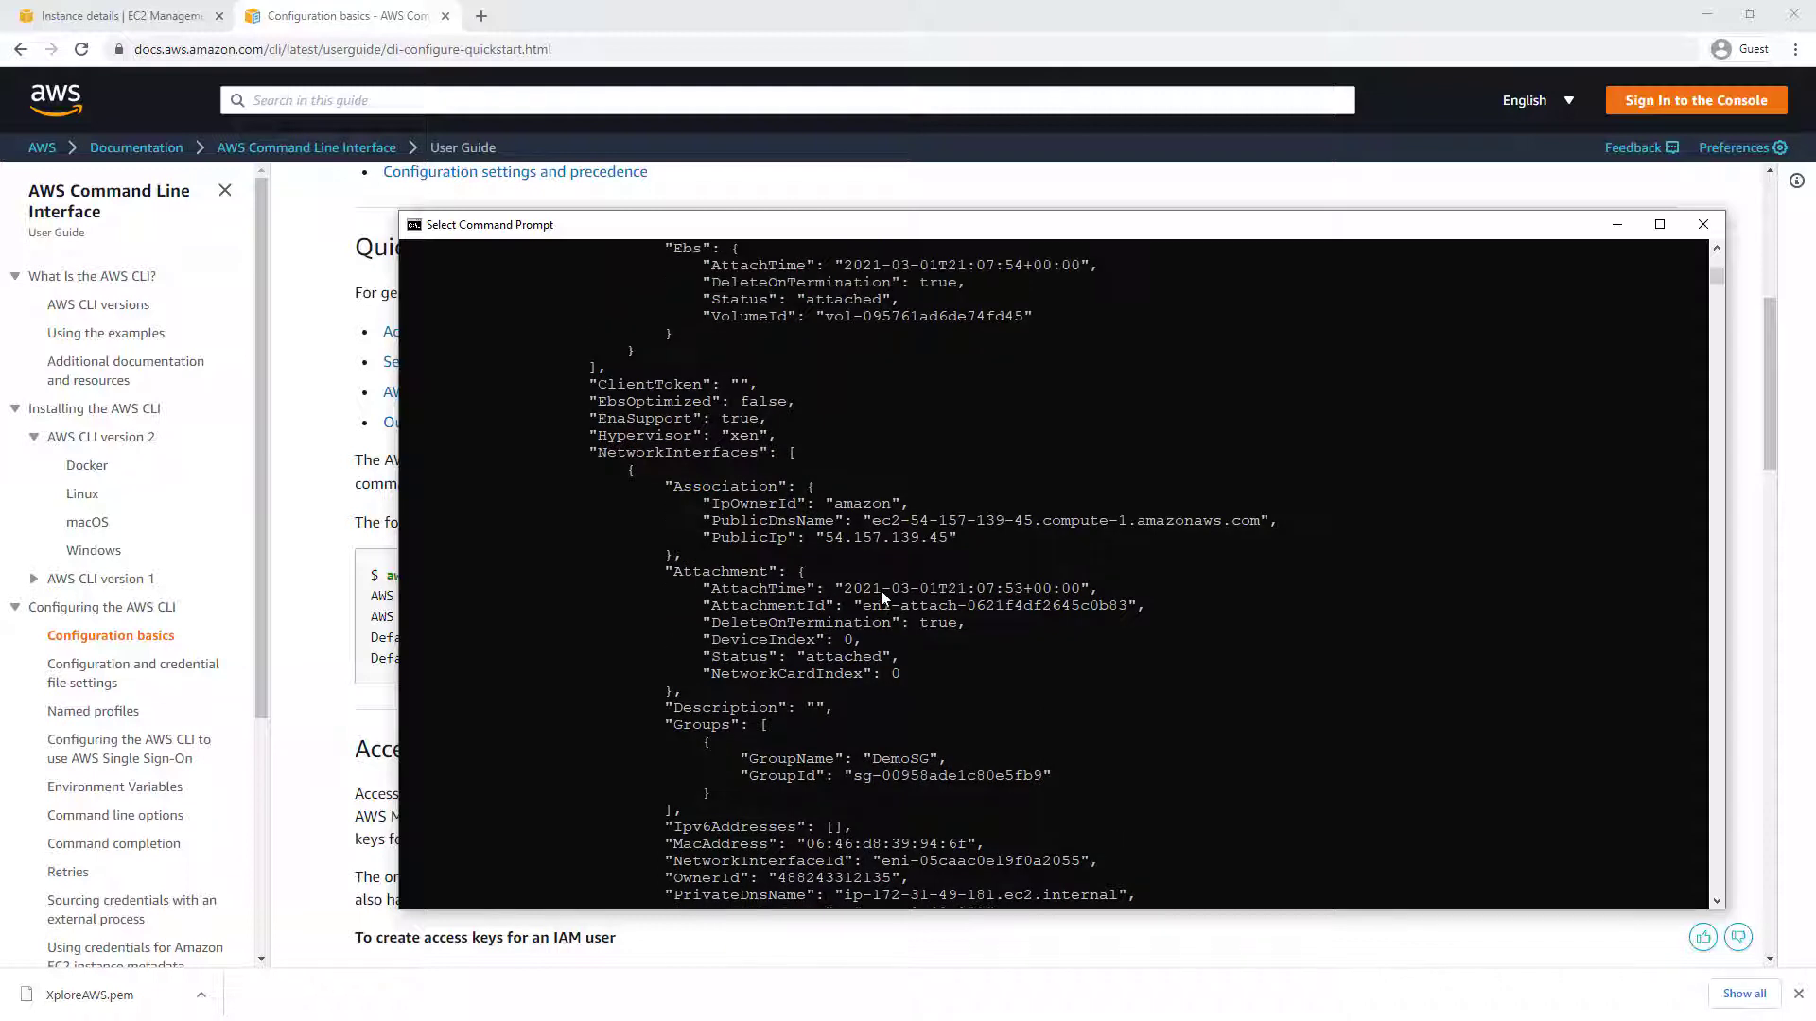
{"action": "scroll", "coordinate": [881, 597], "scroll_direction": "up", "scroll_amount": 3}
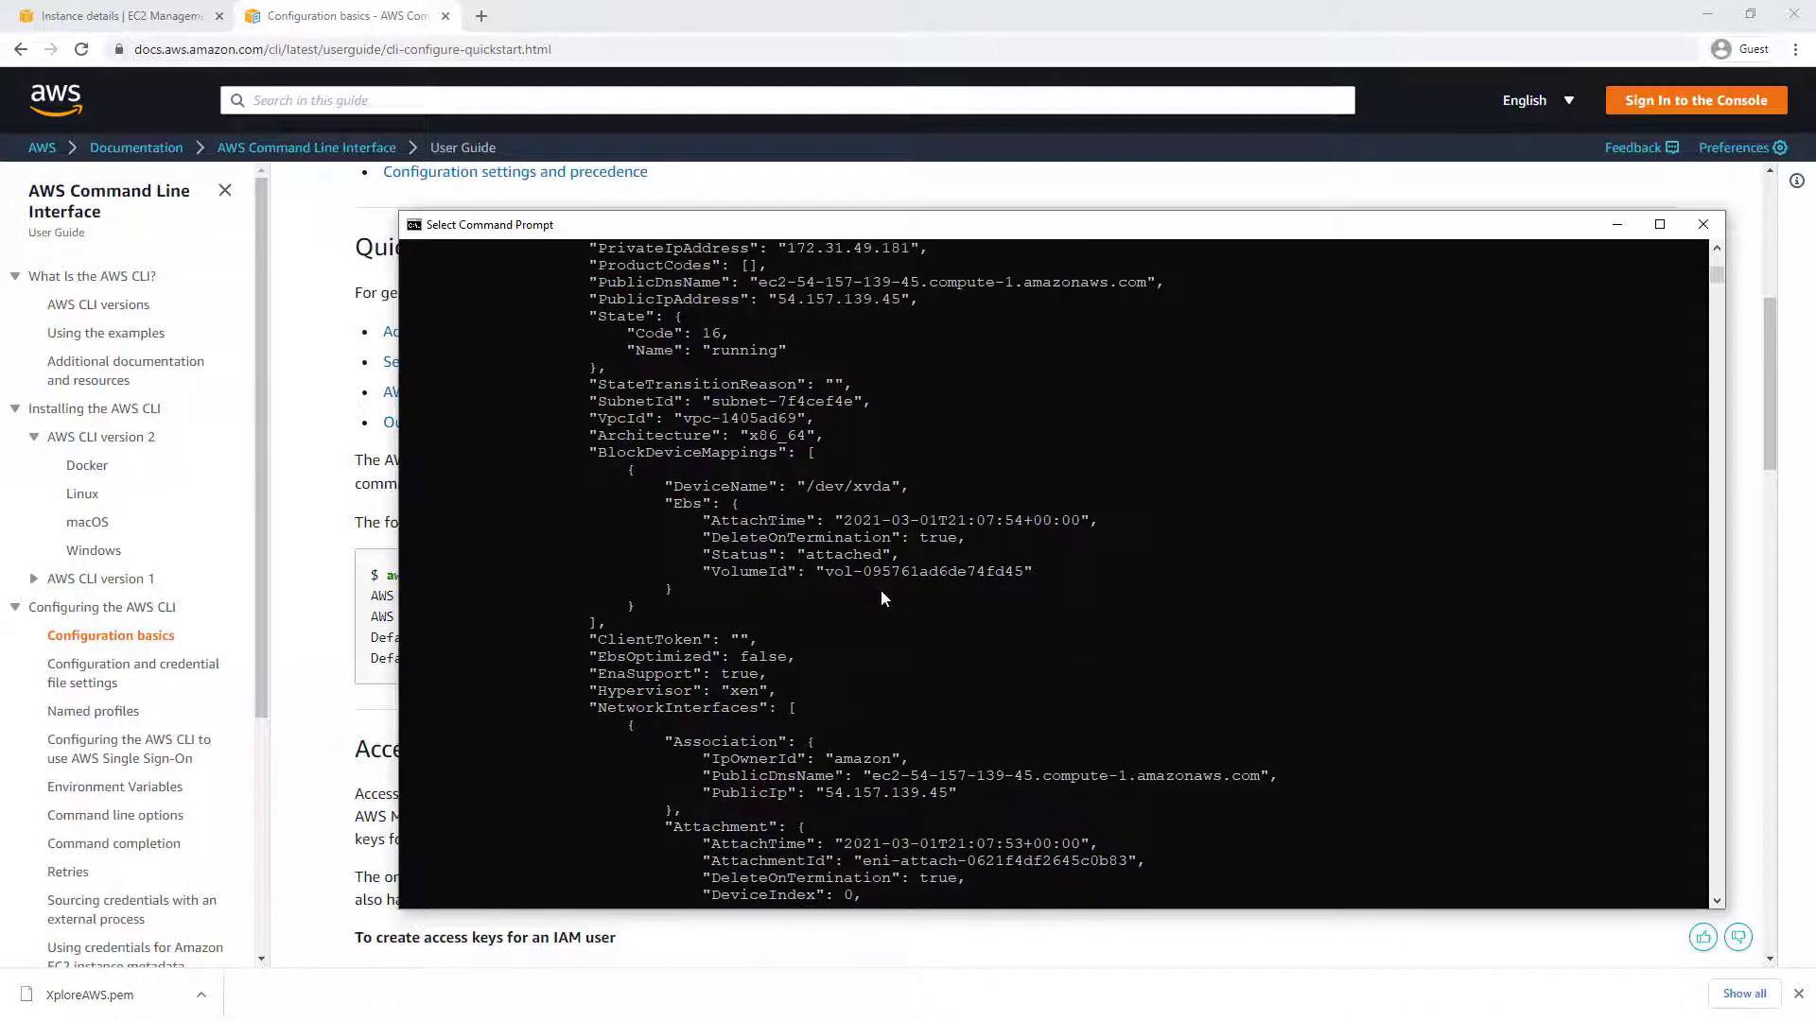
{"action": "scroll", "coordinate": [882, 593], "scroll_direction": "up", "scroll_amount": 9}
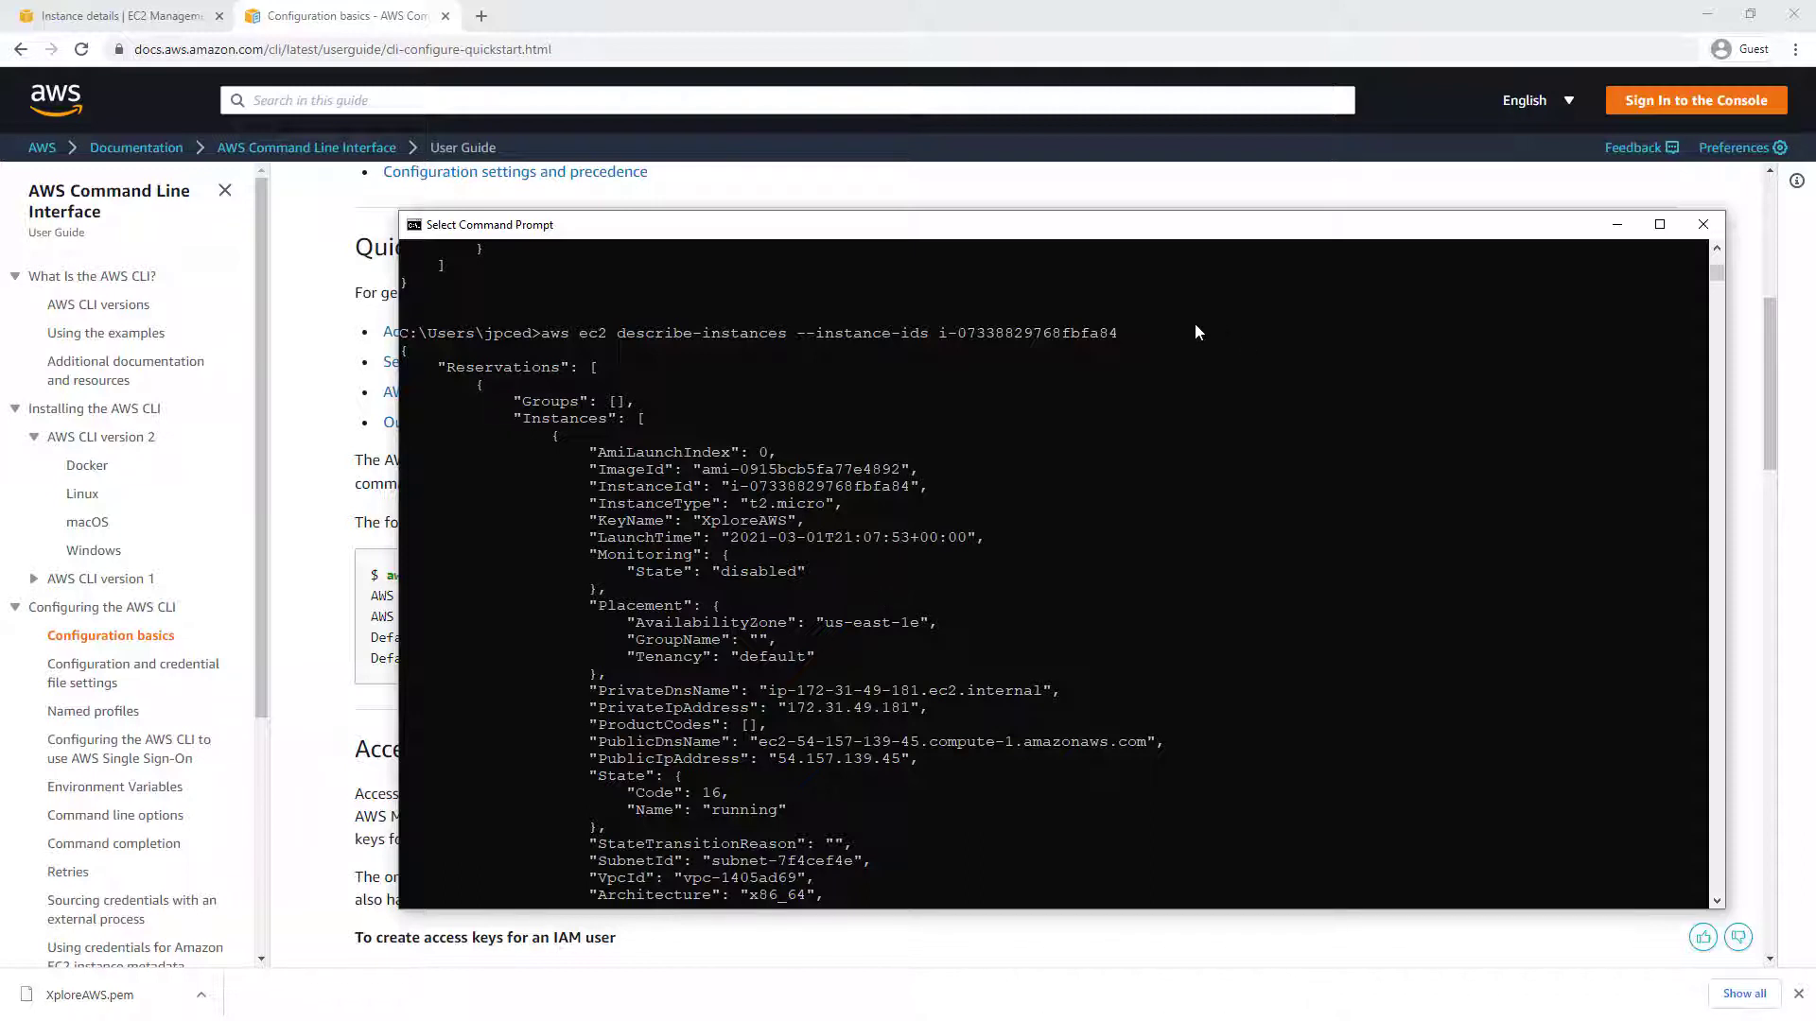
- Highlight the --instance-ids option and the full describe-instances command, and compare them with the InstanceId in the output
{"action": "left_click", "coordinate": [877, 337]}
{"action": "left_click_drag", "start_coordinate": [808, 333], "coordinate": [1120, 339]}
{"action": "left_click", "coordinate": [1123, 340]}
{"action": "left_click", "coordinate": [1107, 336]}
{"action": "left_click", "coordinate": [527, 367]}
{"action": "left_click", "coordinate": [546, 333]}
{"action": "left_click_drag", "start_coordinate": [545, 333], "coordinate": [1080, 456]}
{"action": "left_click", "coordinate": [1080, 455]}
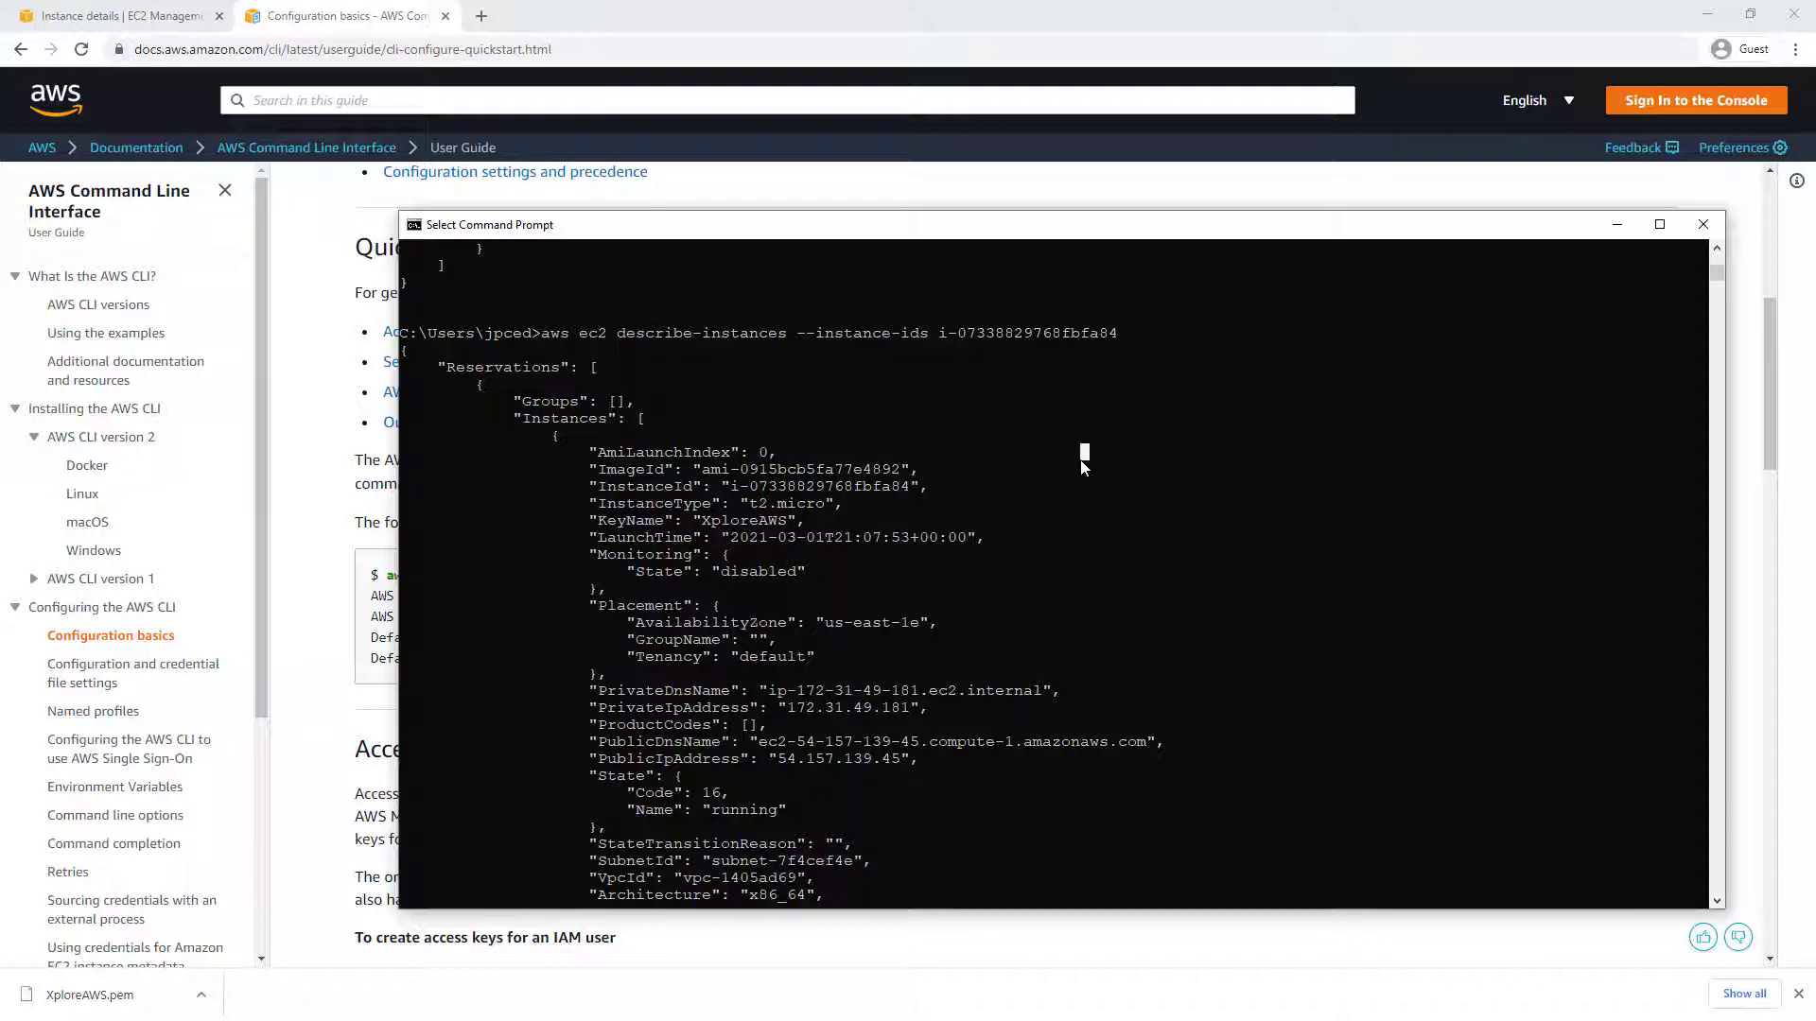
{"action": "left_click", "coordinate": [942, 486]}
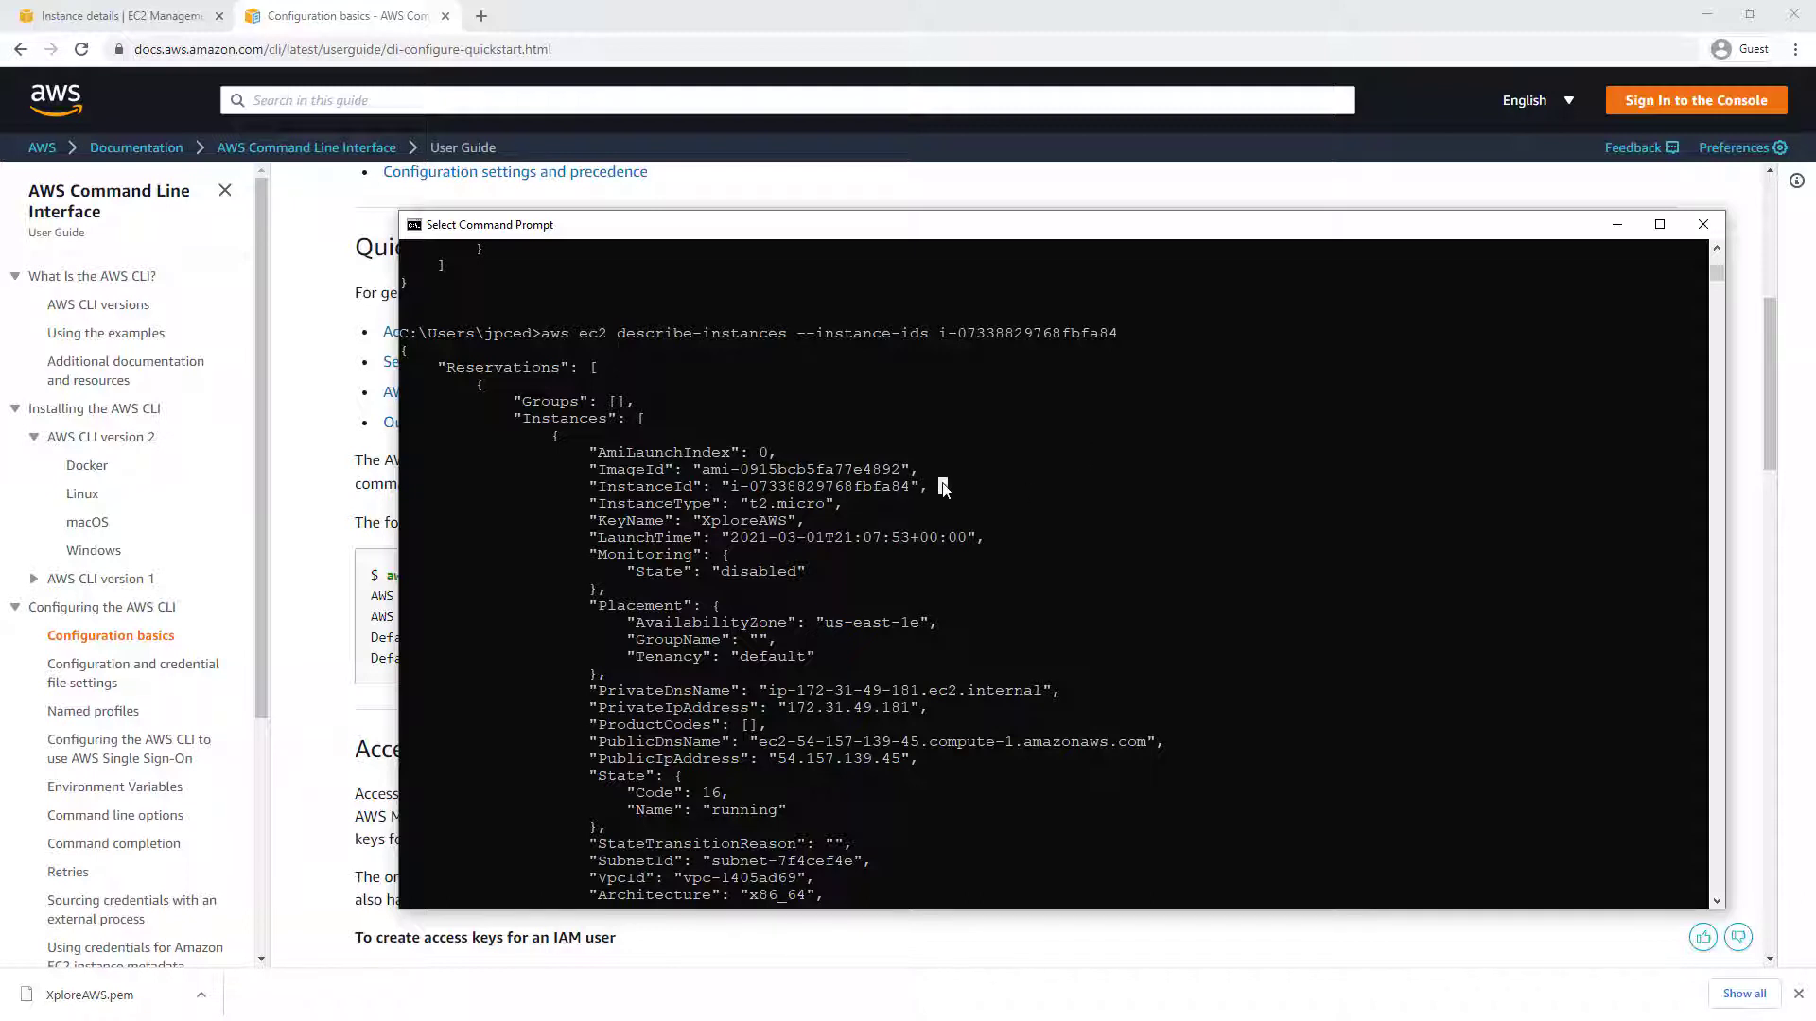